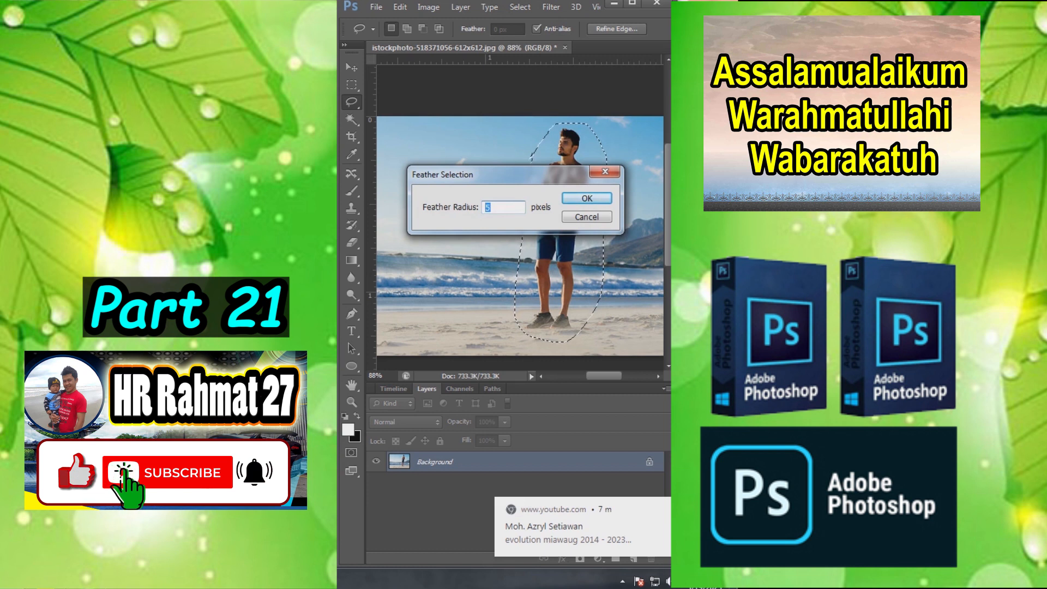
- Feather the selection around the man by 5 pixels and shift him left across the beach with Content-Aware Move
{"action": "key", "text": "Return"}
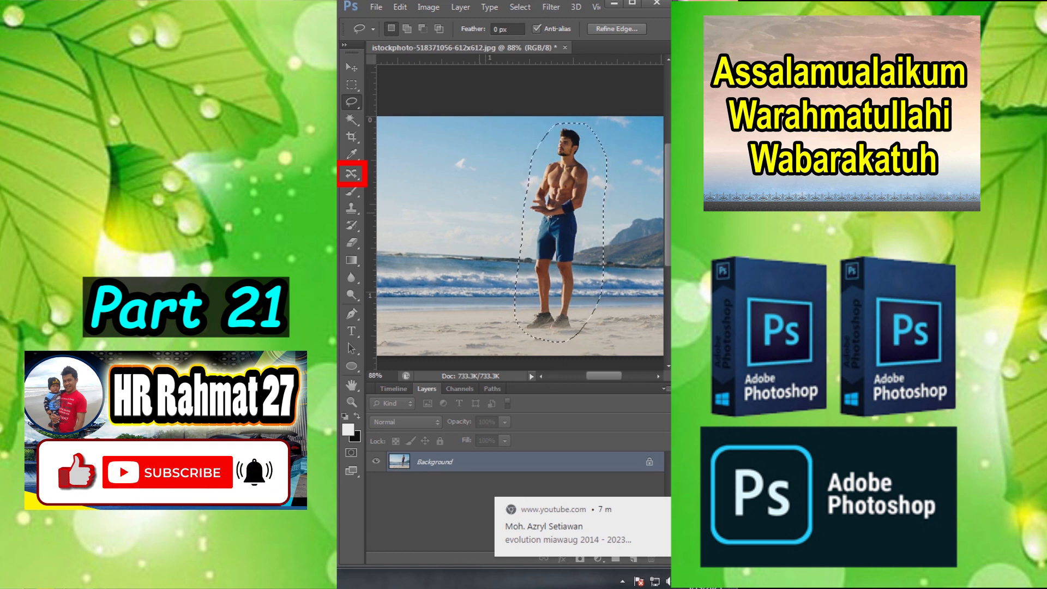
{"action": "left_click", "coordinate": [351, 174]}
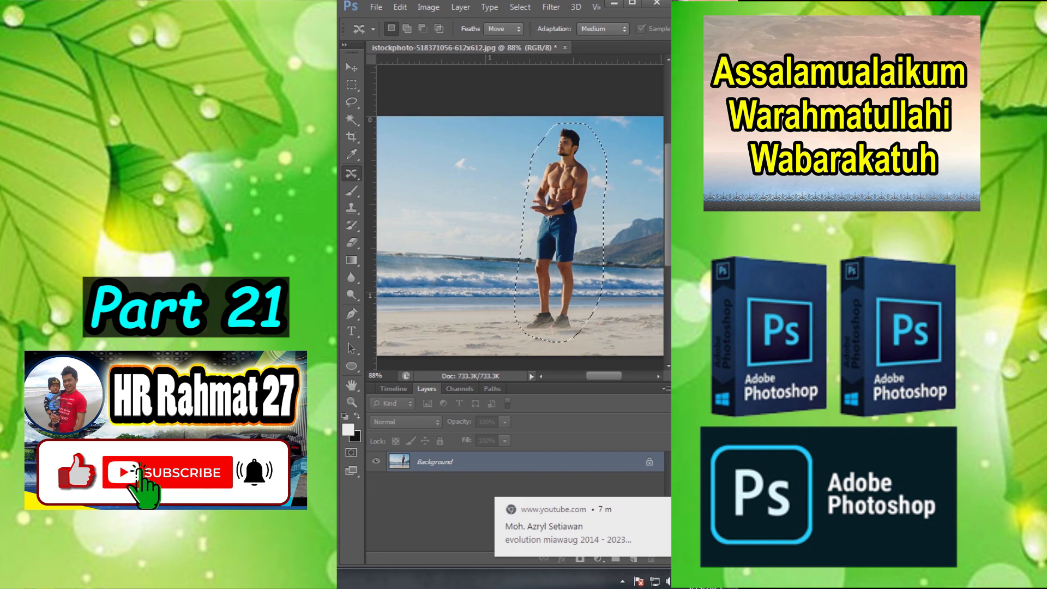
{"action": "left_click_drag", "start_coordinate": [569, 211], "coordinate": [483, 212]}
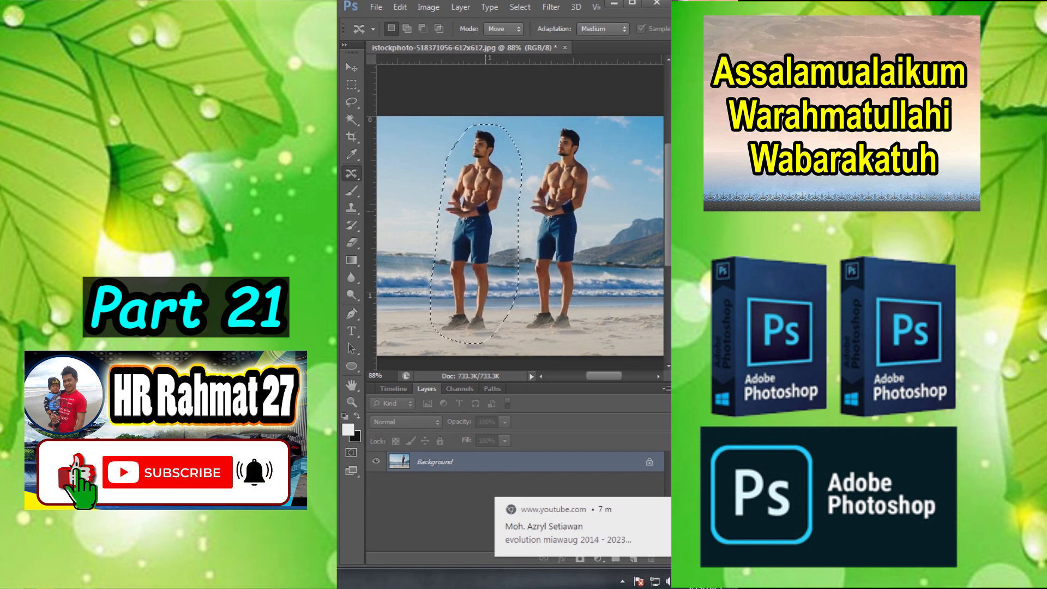
{"action": "scroll", "coordinate": [499, 201], "scroll_direction": "down", "scroll_amount": 4}
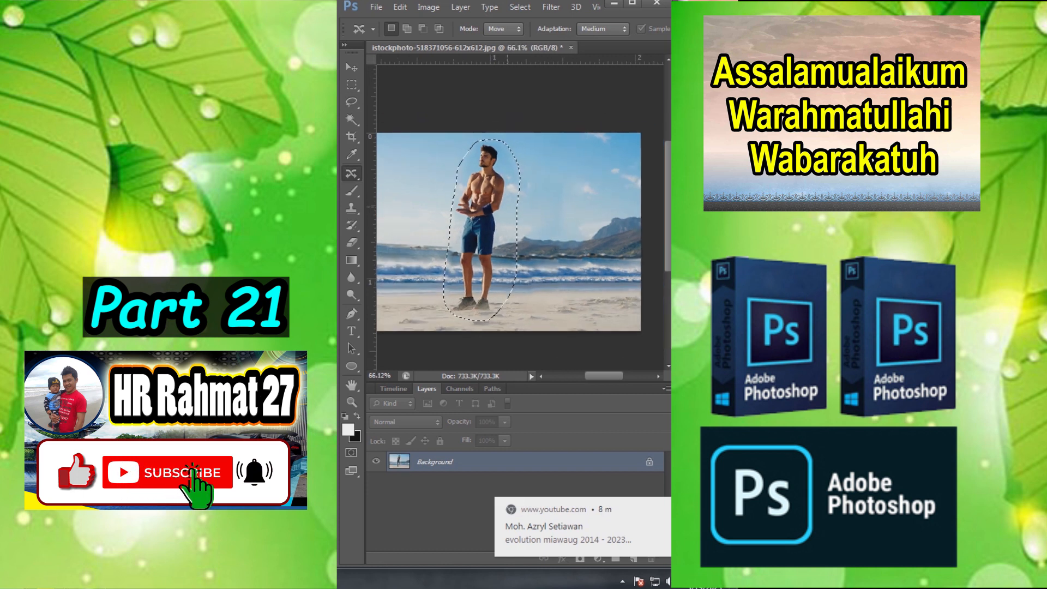
{"action": "key", "text": "m"}
{"action": "key", "text": "ctrl+d"}
{"action": "scroll", "coordinate": [499, 201], "scroll_direction": "up", "scroll_amount": 4}
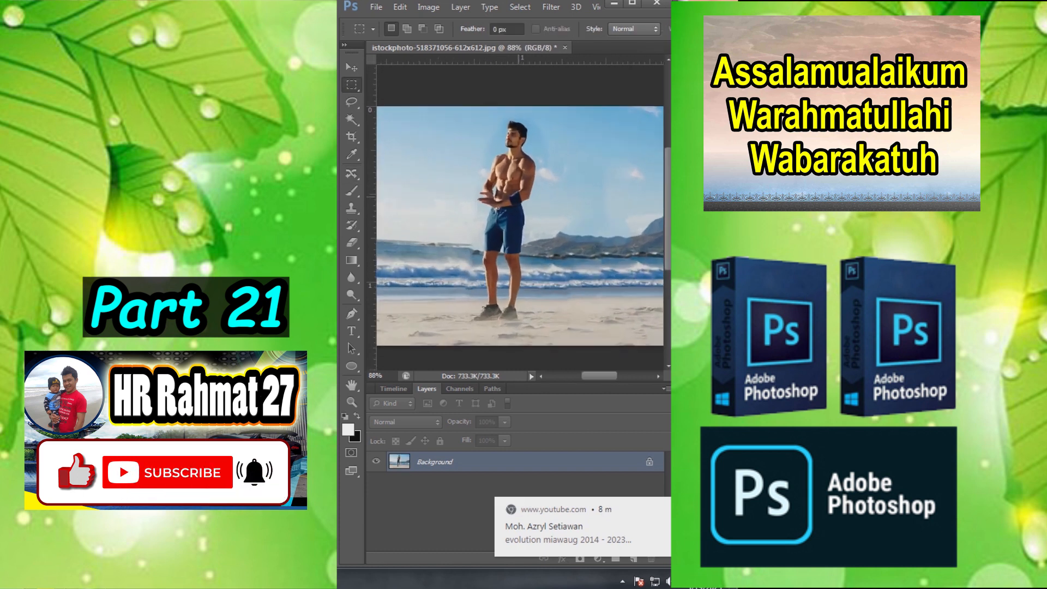
{"action": "key", "text": "w"}
{"action": "key", "text": "m"}
{"action": "left_click", "coordinate": [352, 173]}
{"action": "left_click_drag", "start_coordinate": [516, 207], "coordinate": [588, 207]}
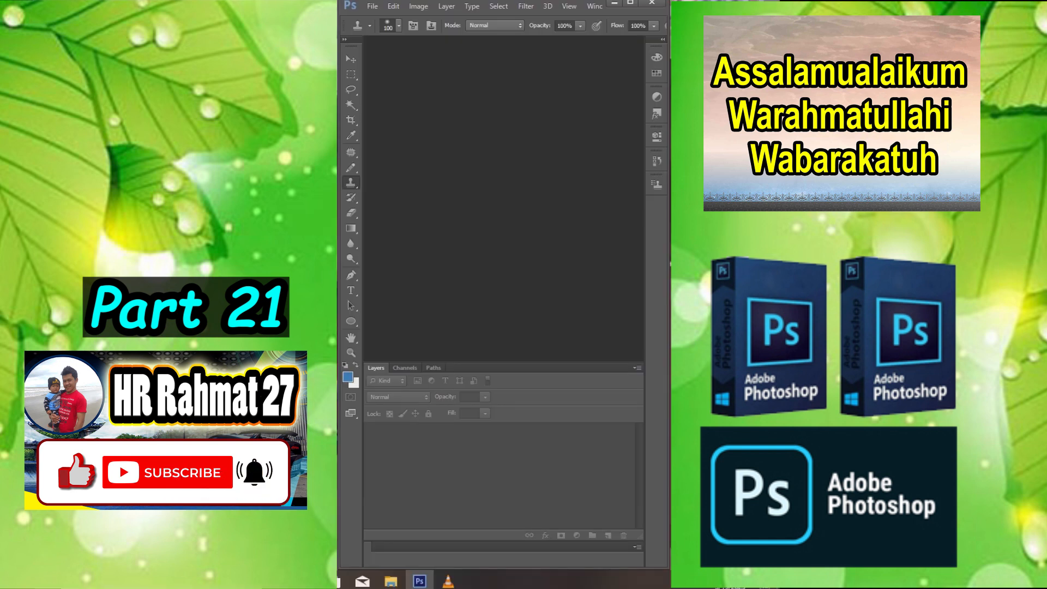
- Start a new document named a4 with the International Paper size A4
{"action": "left_click", "coordinate": [373, 7]}
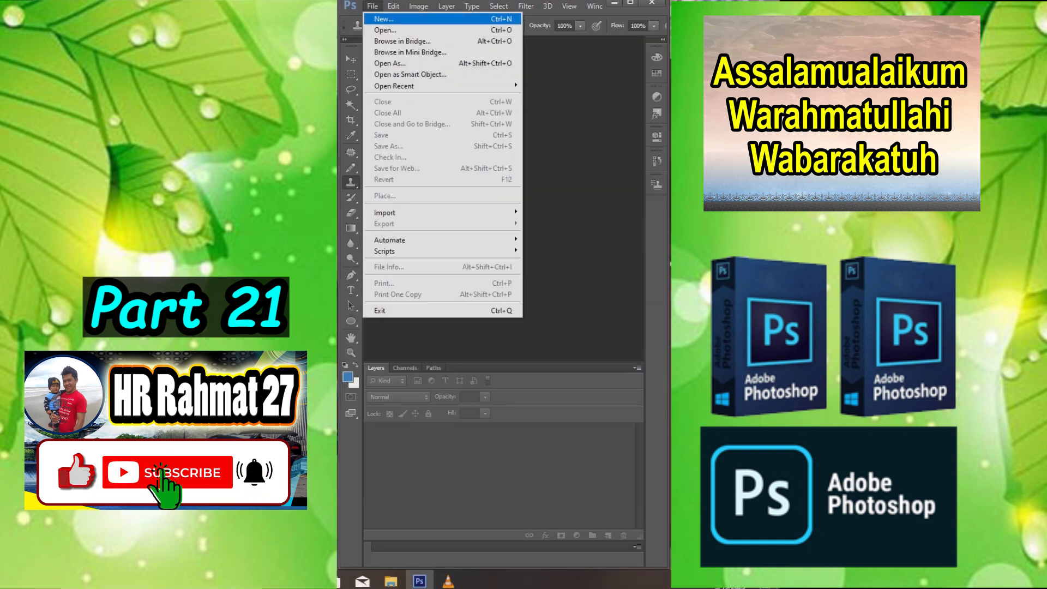
{"action": "left_click", "coordinate": [384, 19]}
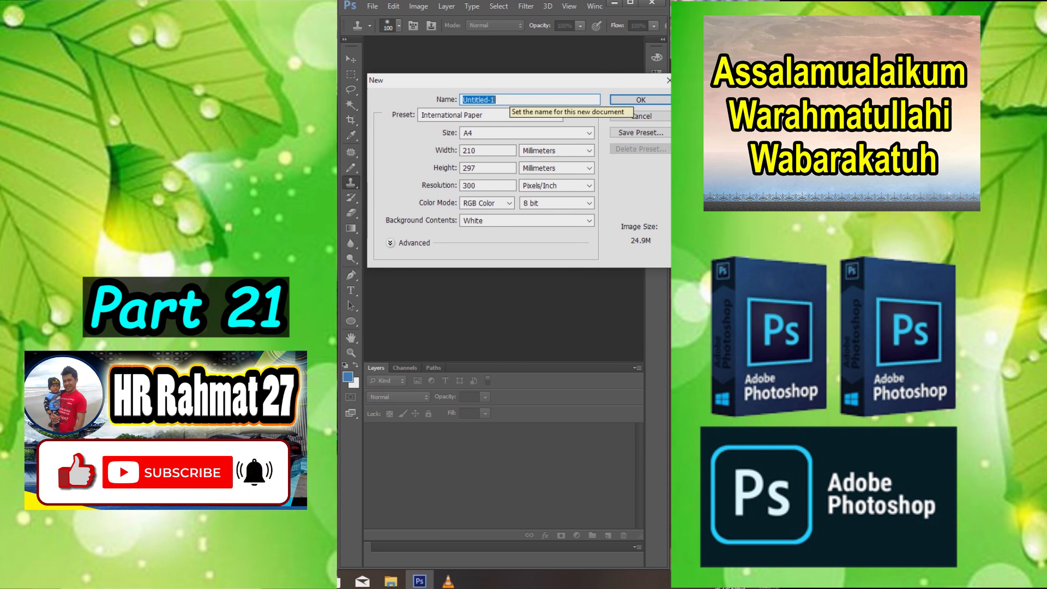
{"action": "type", "text": "a4"}
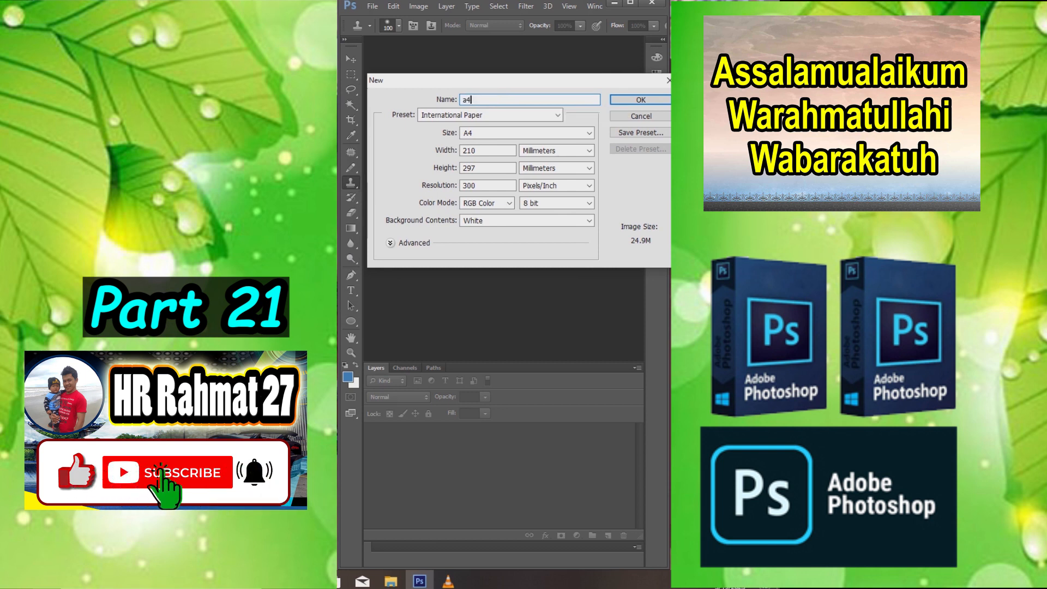
{"action": "left_click", "coordinate": [589, 133]}
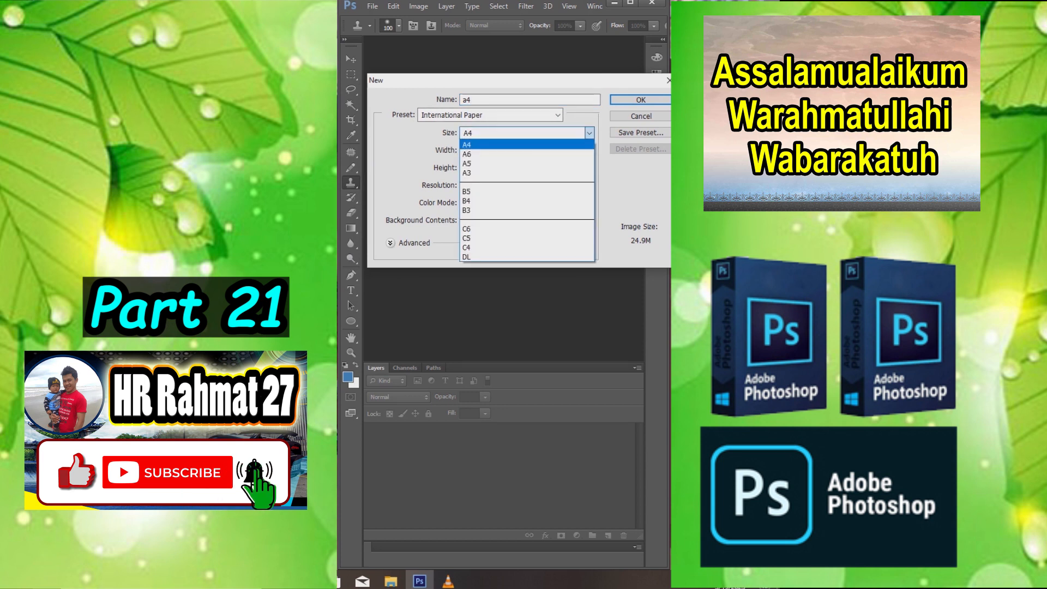
{"action": "key", "text": "Return"}
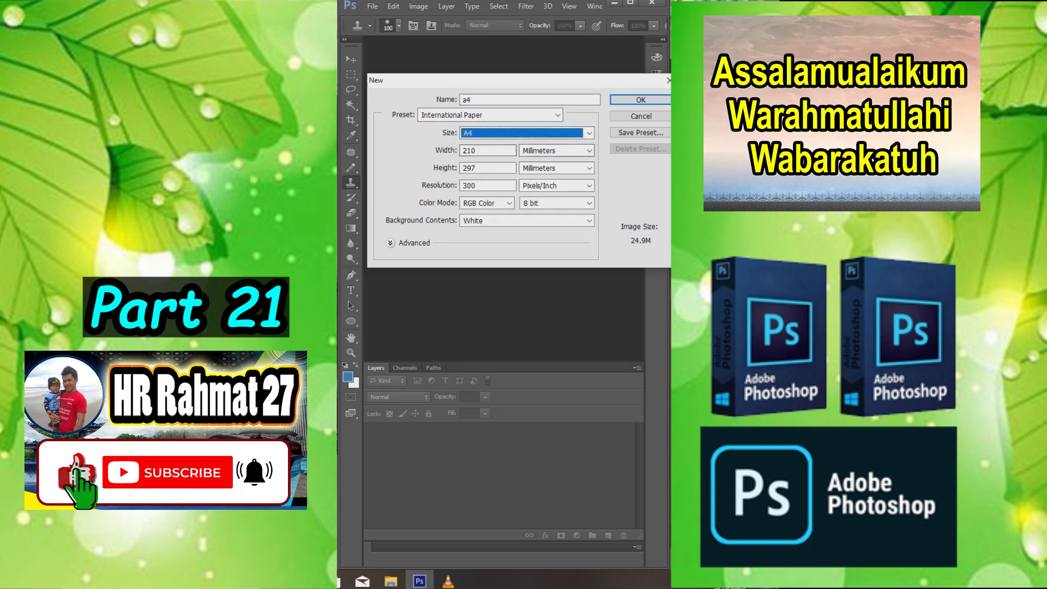
- Switch the a4 document's dimensions to centimeters and create it at 300 pixels/inch
{"action": "left_click", "coordinate": [589, 151]}
{"action": "left_click", "coordinate": [542, 181]}
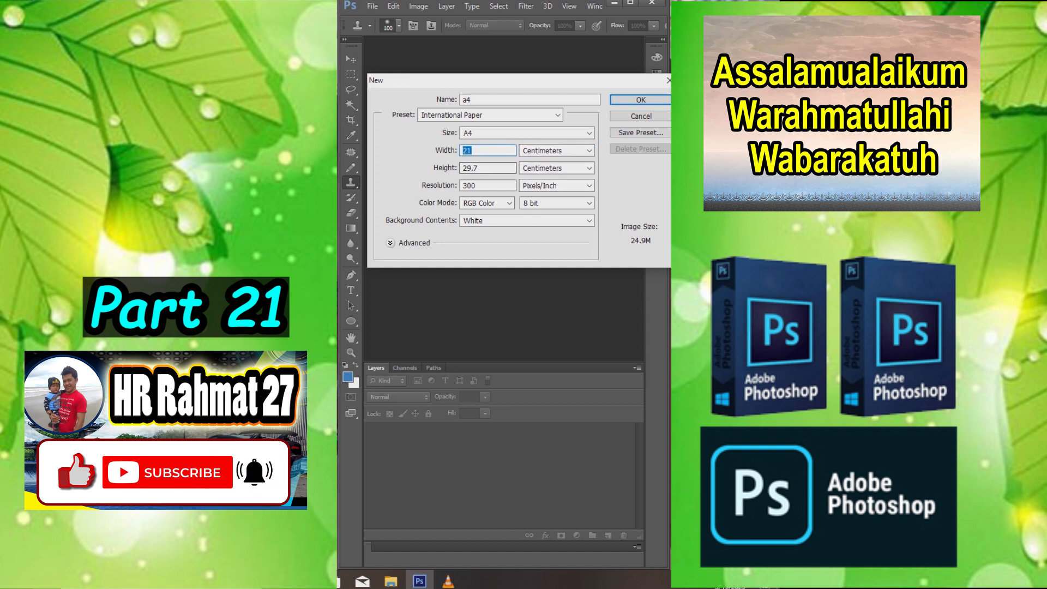
{"action": "key", "text": "Tab"}
{"action": "key", "text": "Tab"}
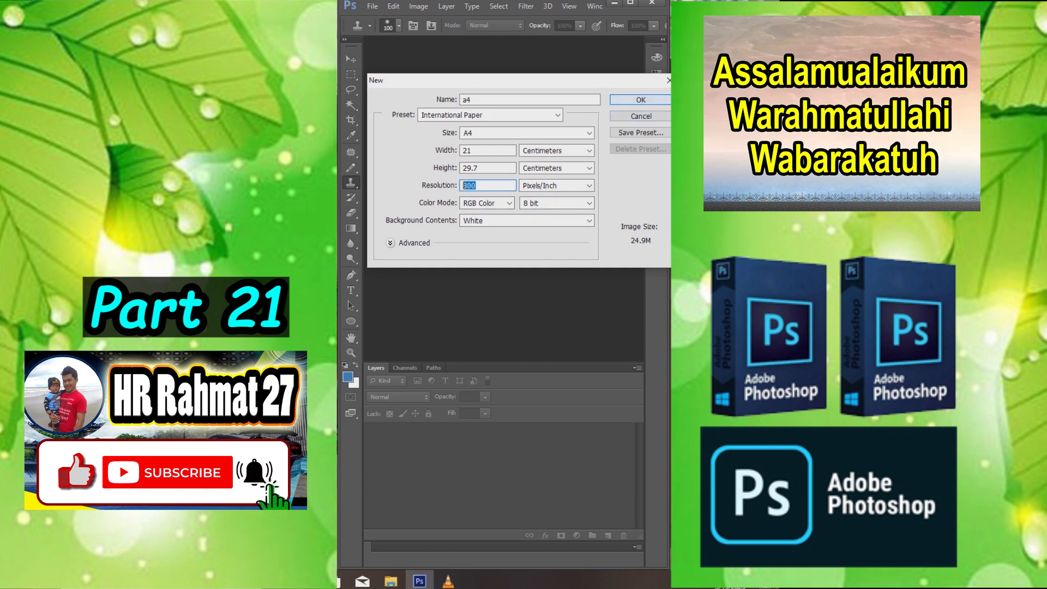
{"action": "key", "text": "Return"}
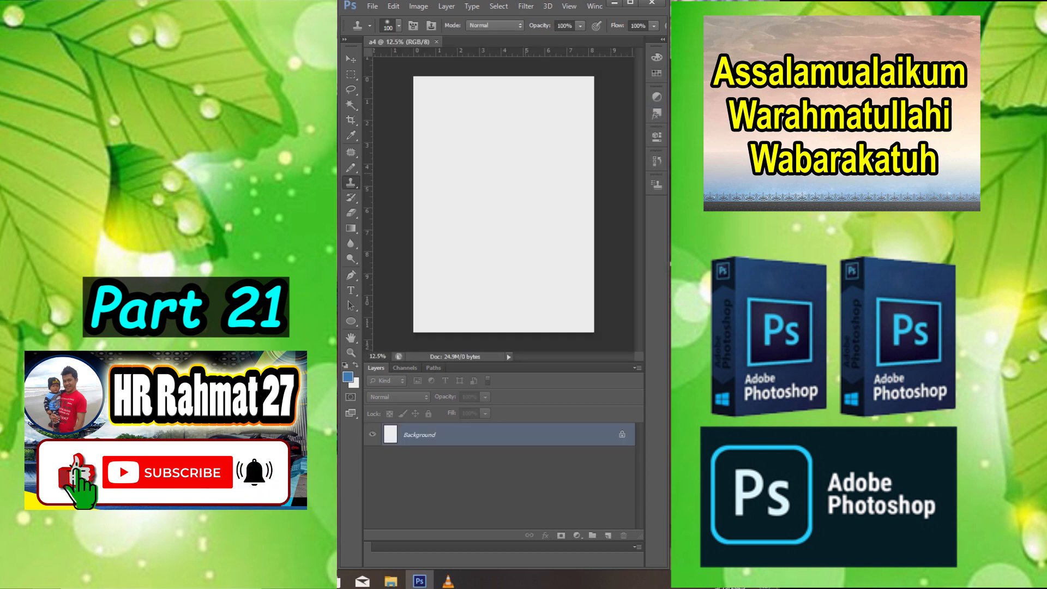
{"action": "scroll", "coordinate": [525, 174], "scroll_direction": "down", "scroll_amount": 1}
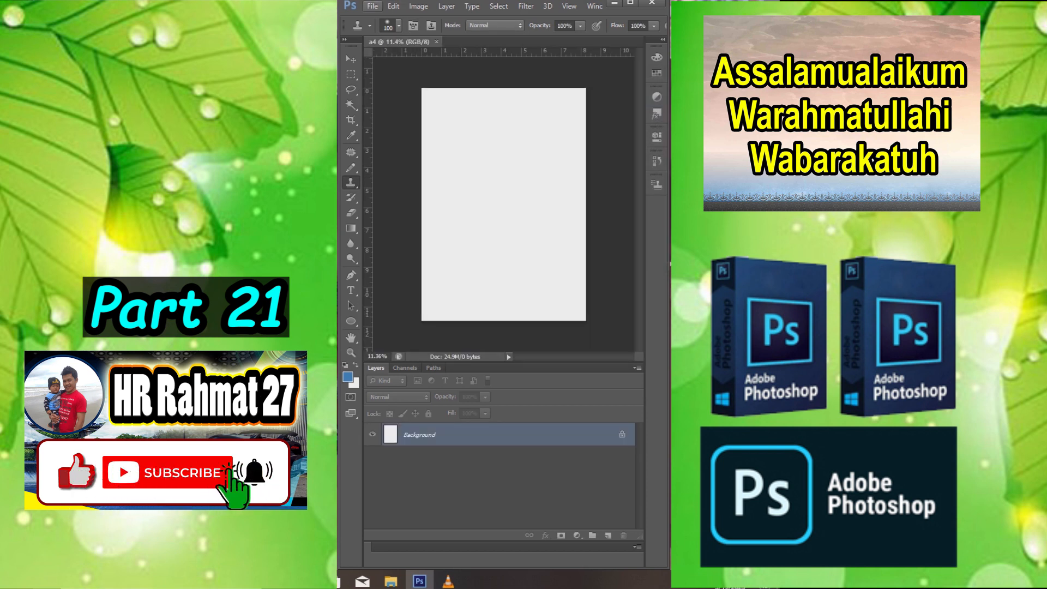
- Start another new document named spanduk, 300 centimeters wide and 100 centimeters high
{"action": "left_click", "coordinate": [373, 7]}
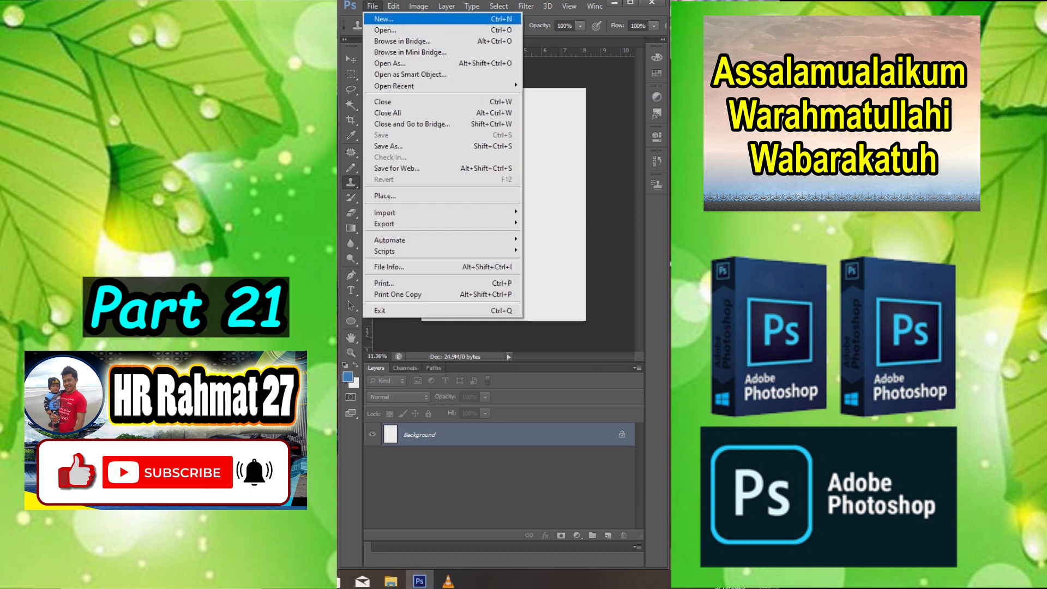
{"action": "key", "text": "Return"}
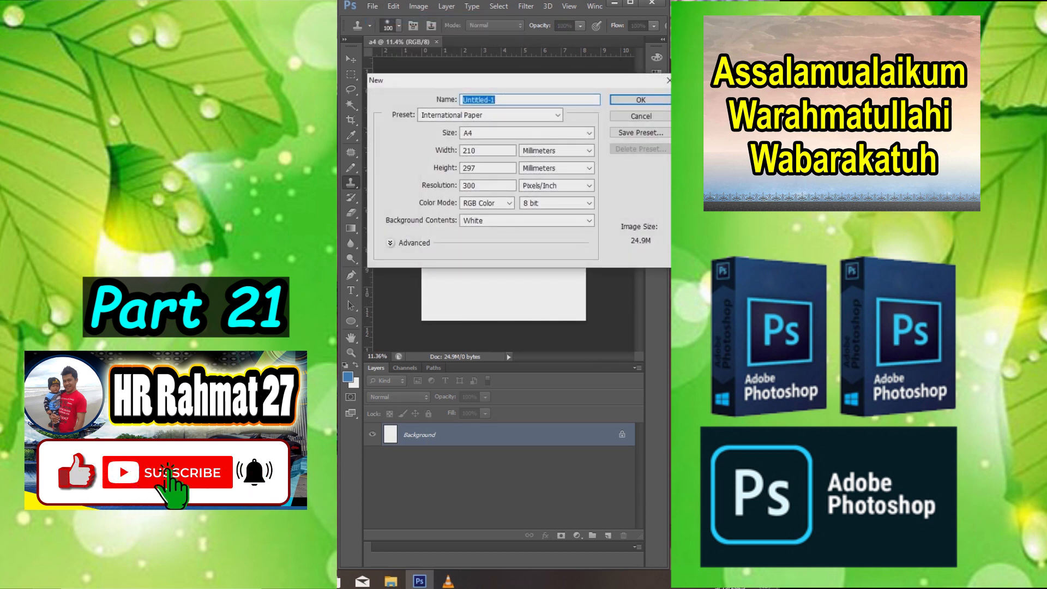
{"action": "type", "text": "spanduk"}
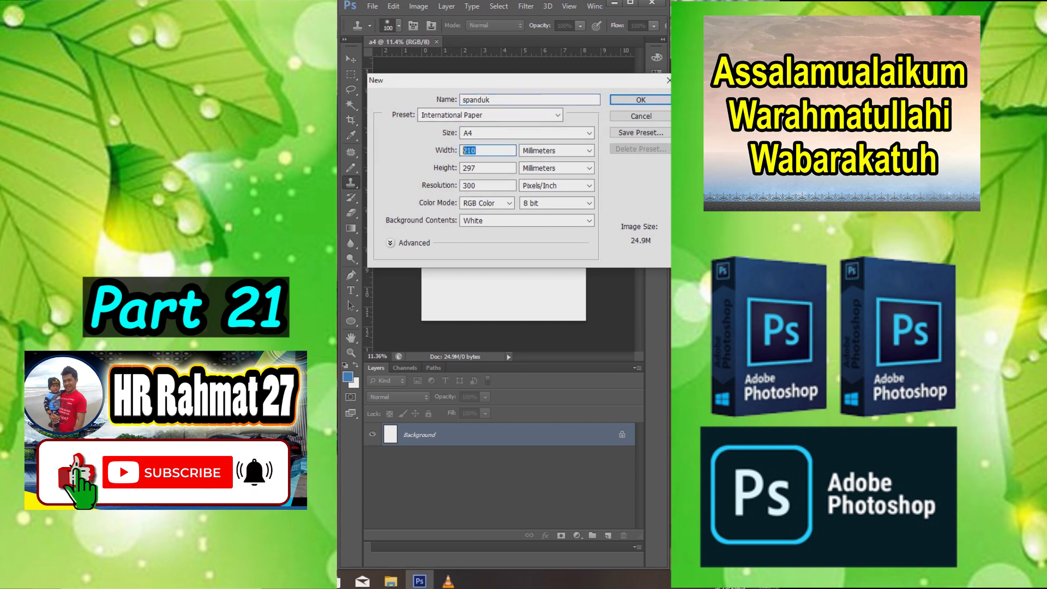
{"action": "left_click", "coordinate": [589, 150]}
{"action": "left_click", "coordinate": [567, 180]}
{"action": "left_click_drag", "start_coordinate": [475, 151], "coordinate": [352, 121]}
{"action": "type", "text": "300"}
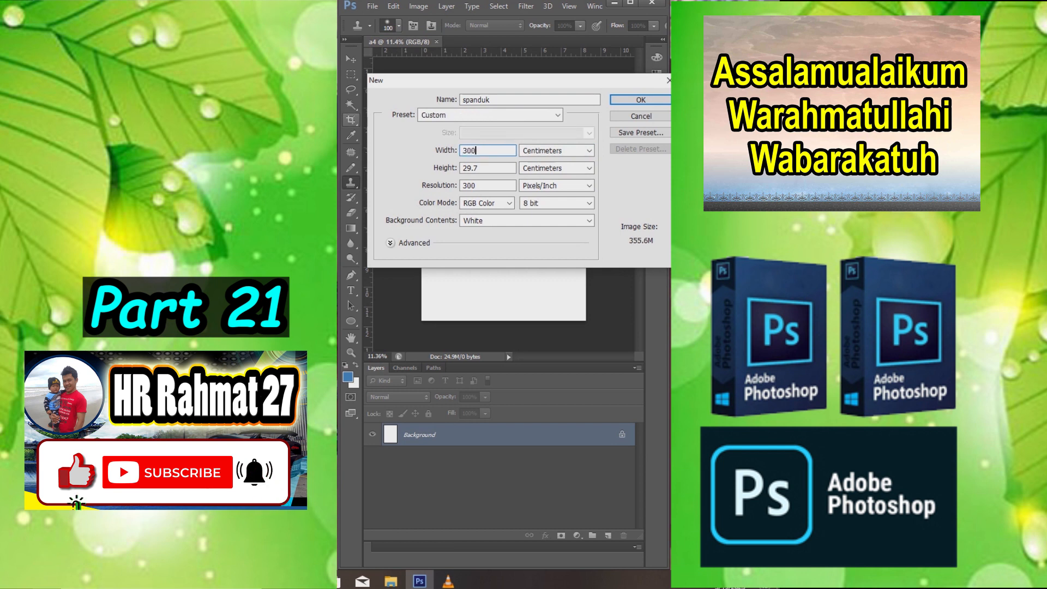
{"action": "key", "text": "Tab"}
{"action": "type", "text": "100"}
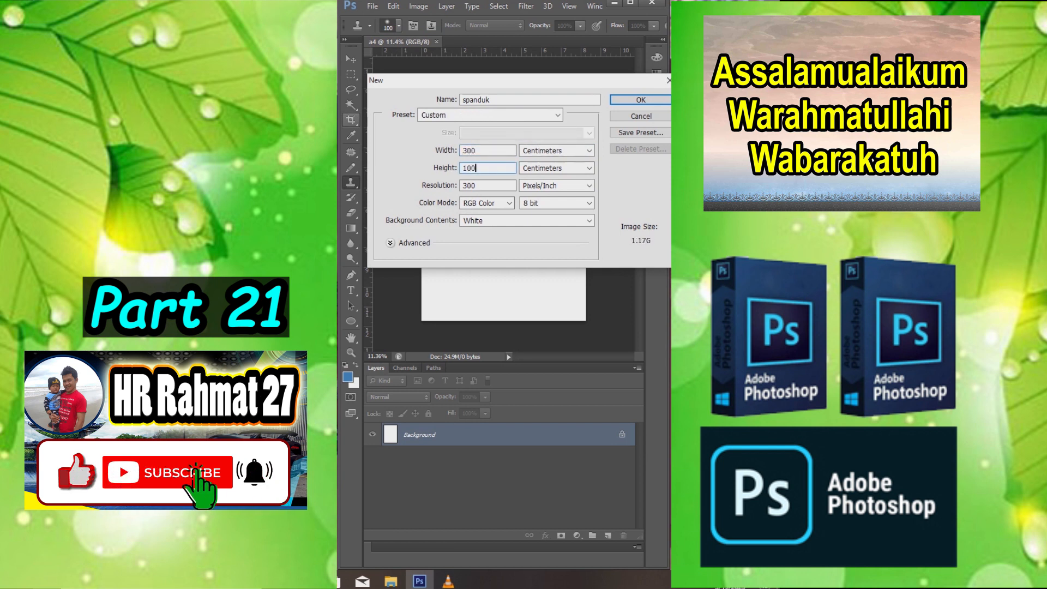
- Set the spanduk document's resolution to 72 pixels/inch and create it
{"action": "key", "text": "Tab"}
{"action": "key", "text": "Tab"}
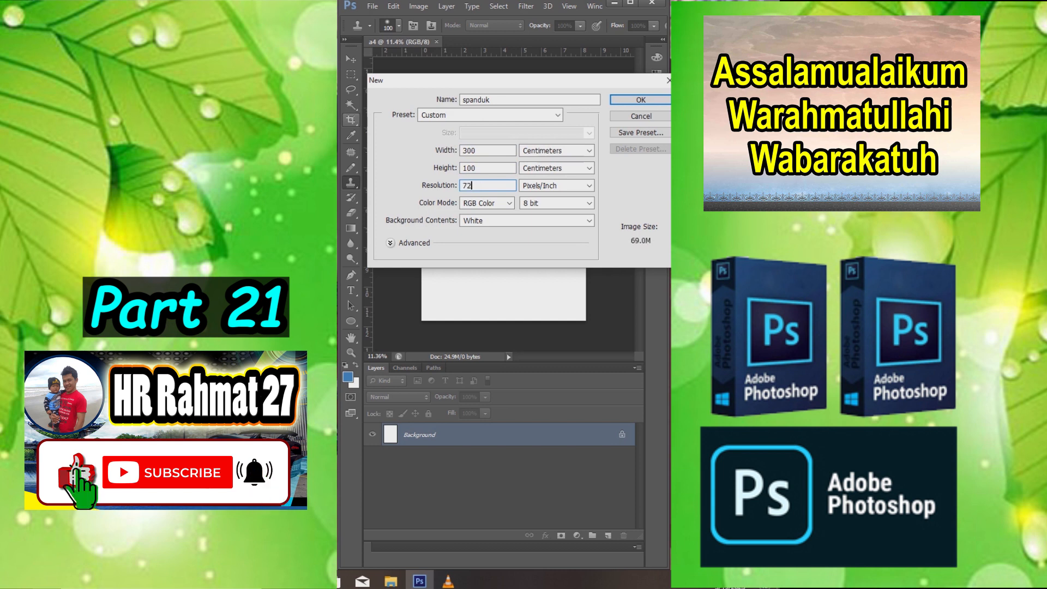
{"action": "key", "text": "Tab"}
{"action": "key", "text": "alt+Down"}
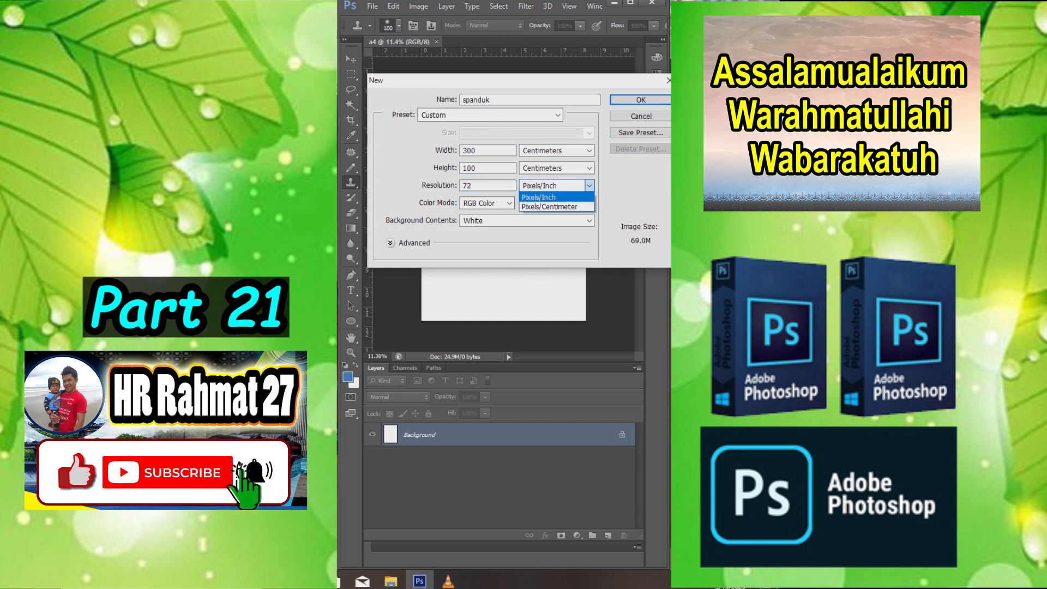
{"action": "key", "text": "Return"}
{"action": "key", "text": "Return"}
{"action": "scroll", "coordinate": [491, 181], "scroll_direction": "down", "scroll_amount": 2}
{"action": "scroll", "coordinate": [490, 181], "scroll_direction": "up", "scroll_amount": 2}
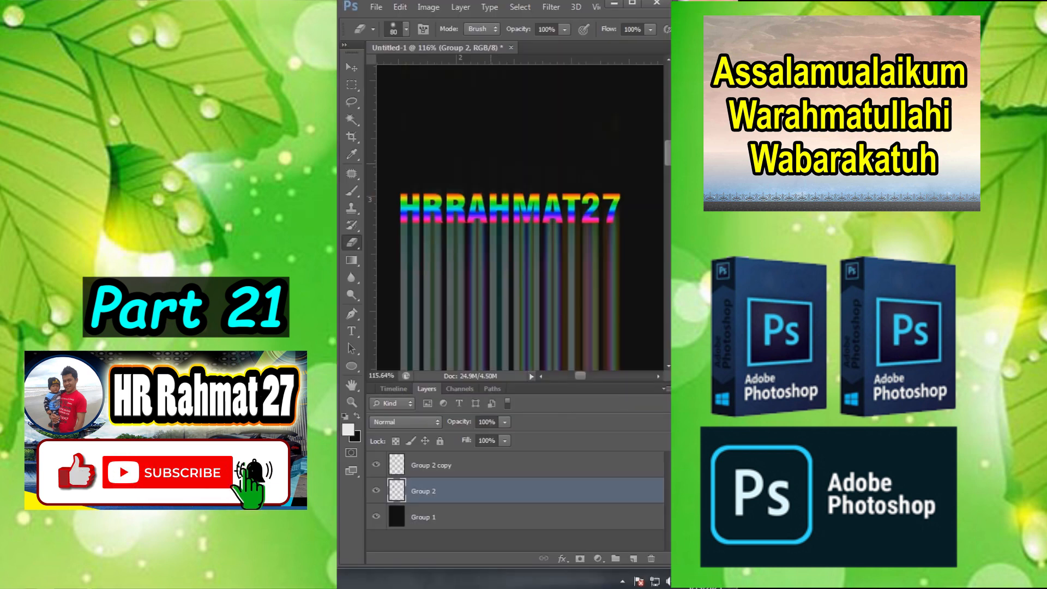
- Add the channel name in white capitals as a text layer on the black canvas of Untitled-1
{"action": "scroll", "coordinate": [494, 166], "scroll_direction": "down", "scroll_amount": 1}
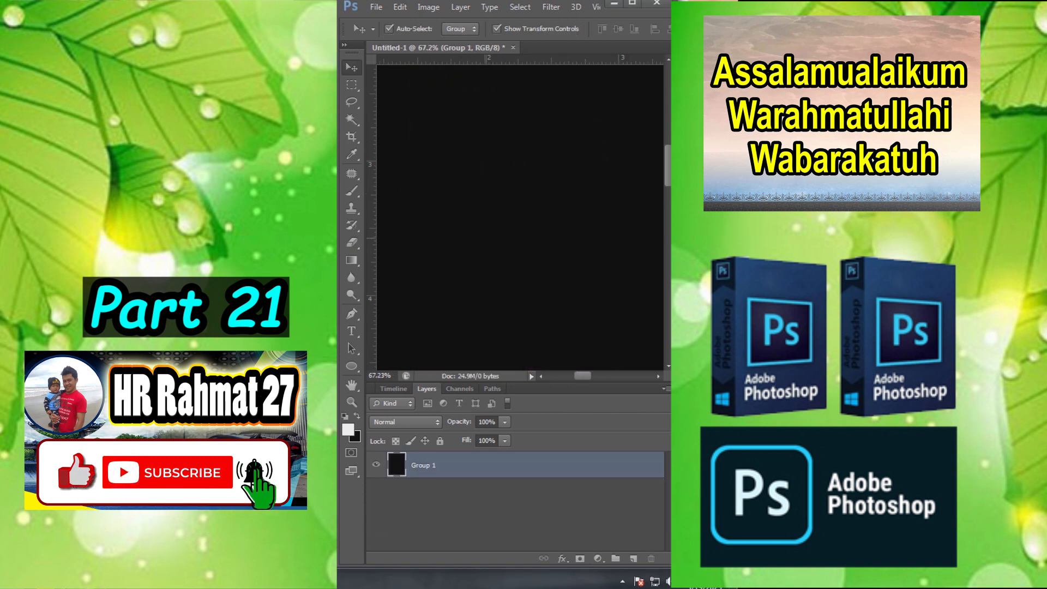
{"action": "key", "text": "t"}
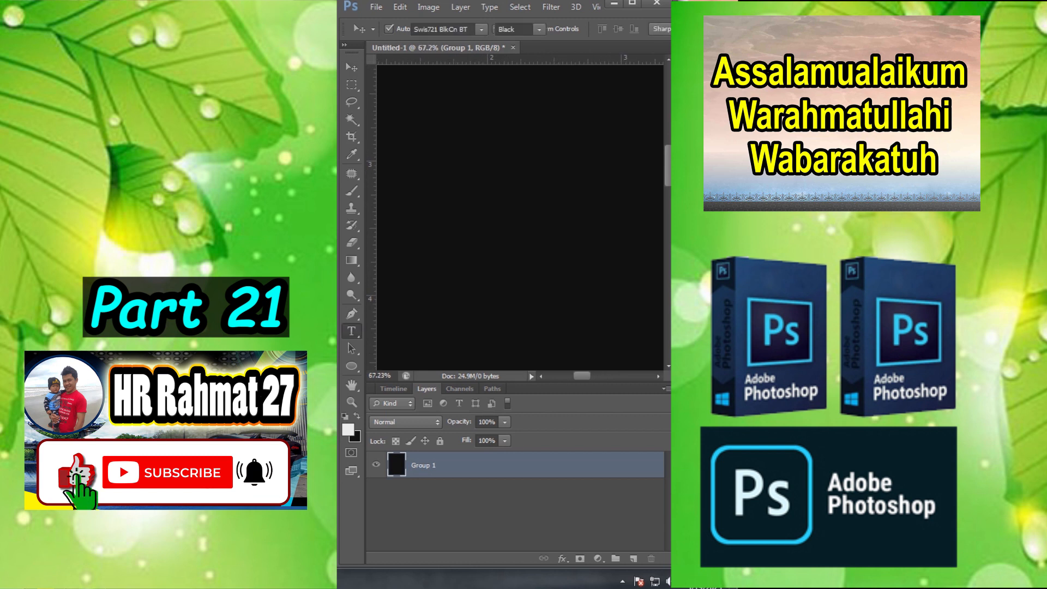
{"action": "left_click", "coordinate": [453, 177]}
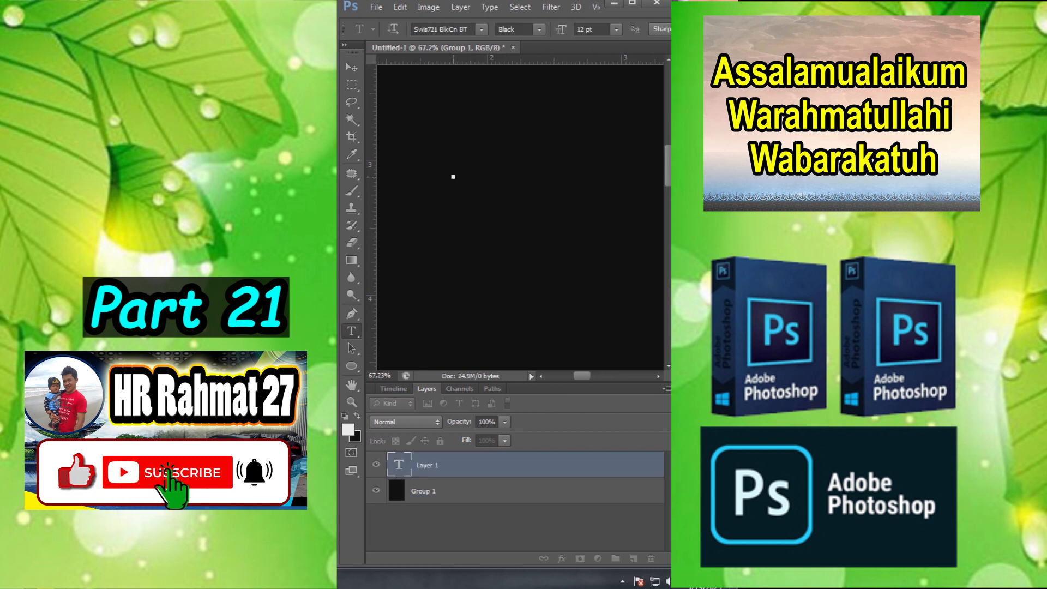
{"action": "type", "text": "HR"}
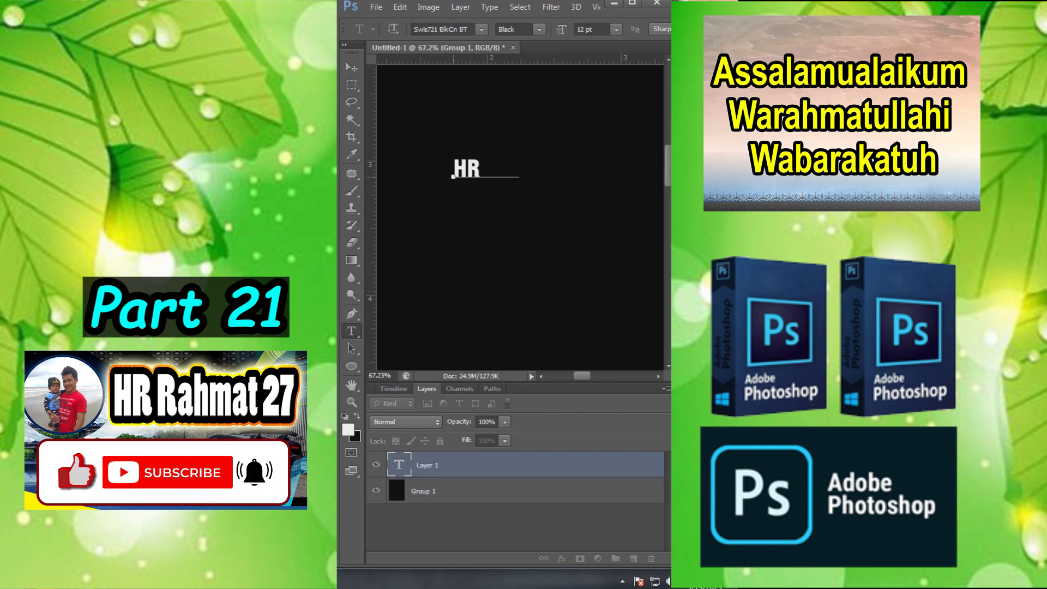
{"action": "type", "text": "RAHMAT27"}
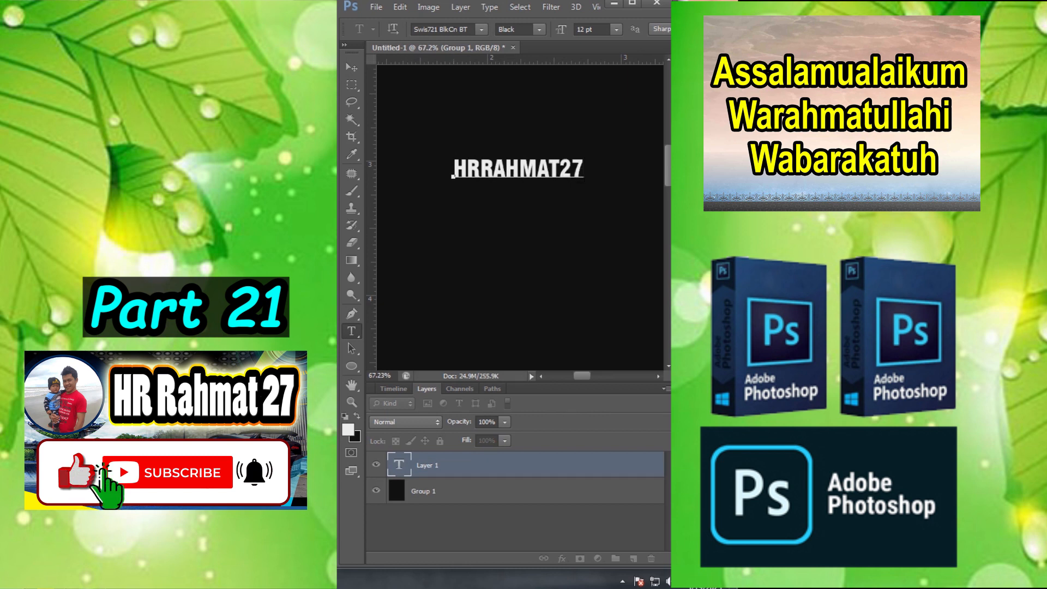
{"action": "left_click", "coordinate": [352, 67]}
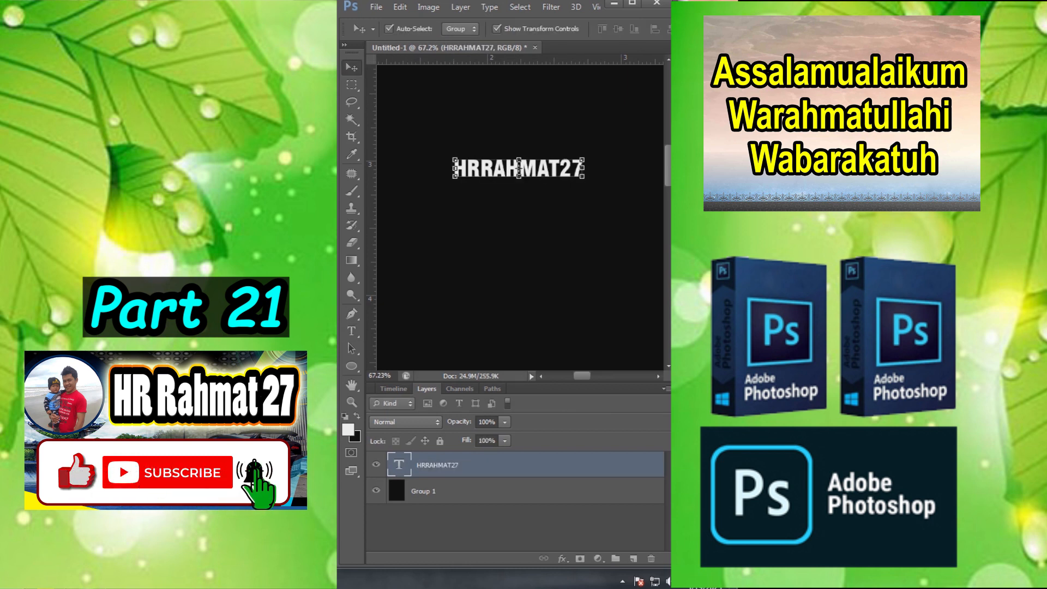
- Apply a Gradient Overlay with the Spectrum preset to the channel name text layer
{"action": "left_click", "coordinate": [562, 559]}
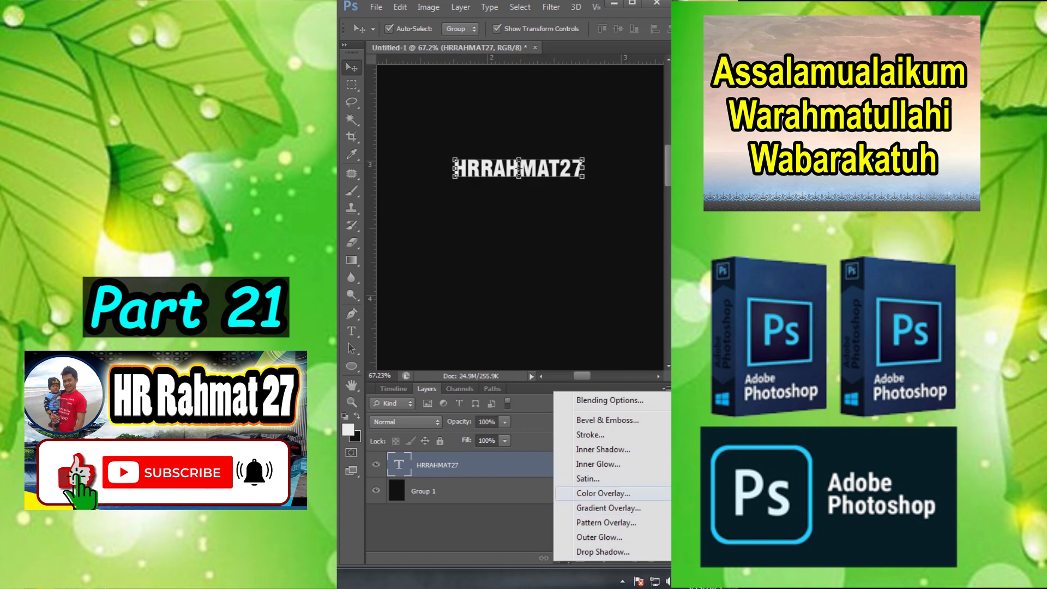
{"action": "left_click", "coordinate": [608, 508]}
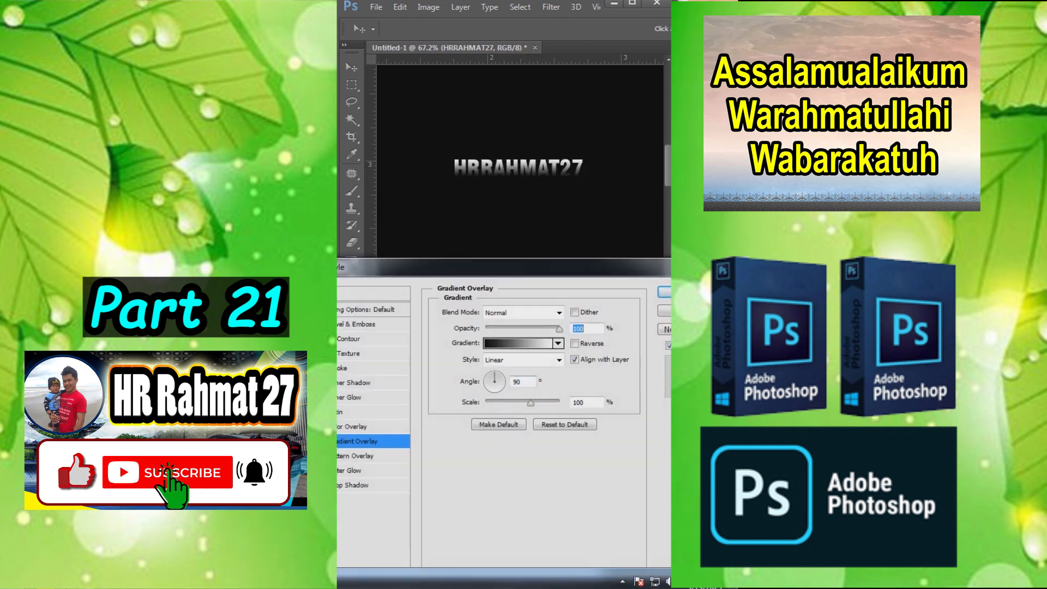
{"action": "left_click", "coordinate": [519, 343]}
{"action": "left_click", "coordinate": [462, 273]}
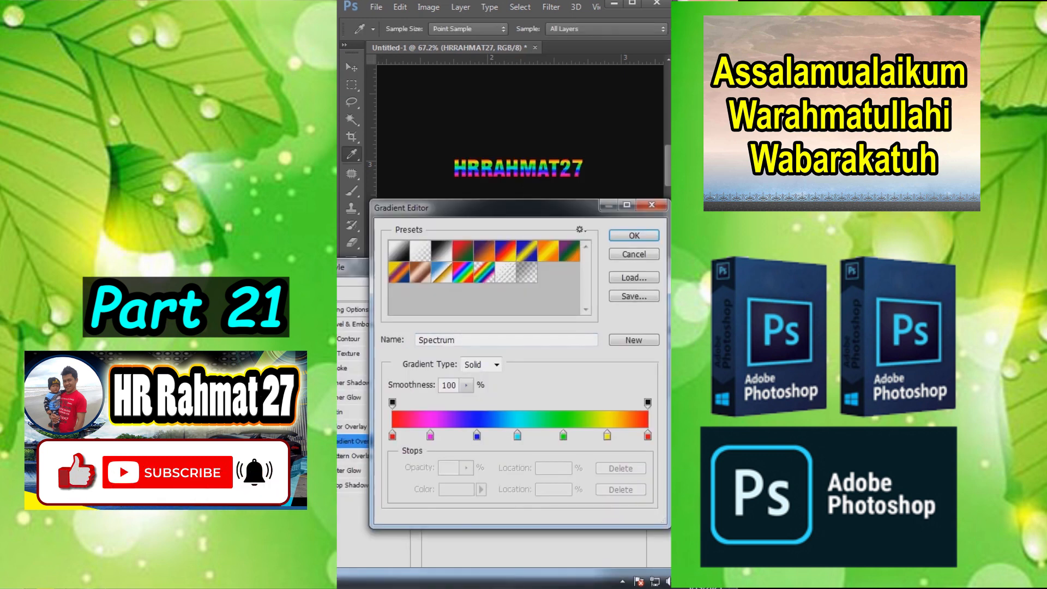
{"action": "left_click", "coordinate": [634, 235]}
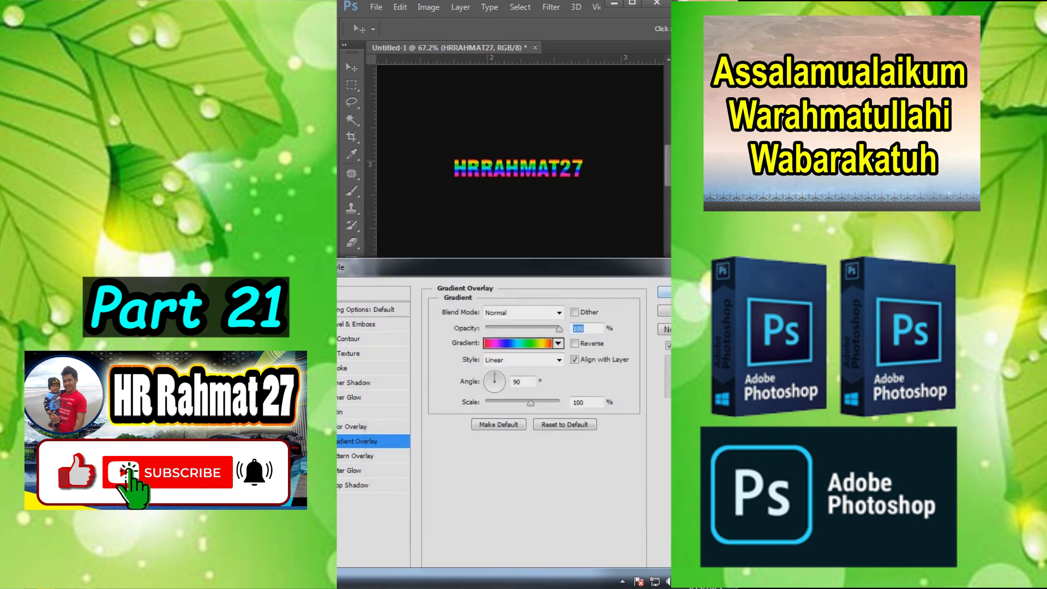
{"action": "left_click", "coordinate": [664, 295]}
- Group and merge the rainbow text layer, duplicate the result and make the original the active layer
{"action": "key", "text": "ctrl+g"}
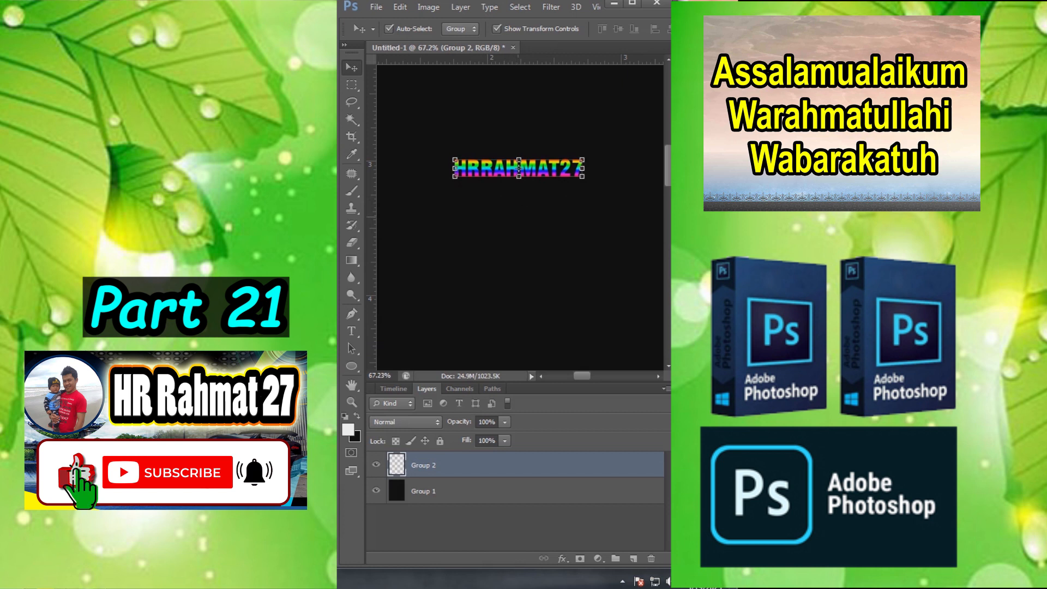
{"action": "left_click_drag", "start_coordinate": [538, 470], "coordinate": [634, 558]}
{"action": "left_click", "coordinate": [538, 491]}
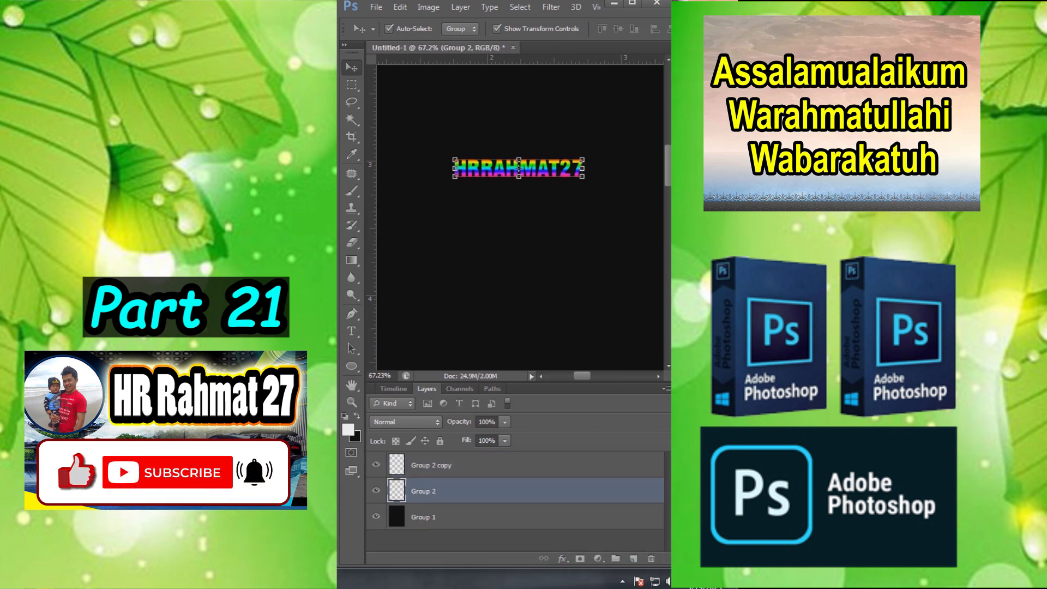
- Stretch the original rainbow text layer (Group 2) downward with Free Transform to a height of 912.82%
{"action": "key", "text": "ctrl+t"}
{"action": "left_click_drag", "start_coordinate": [519, 177], "coordinate": [519, 318]}
{"action": "key", "text": "Return"}
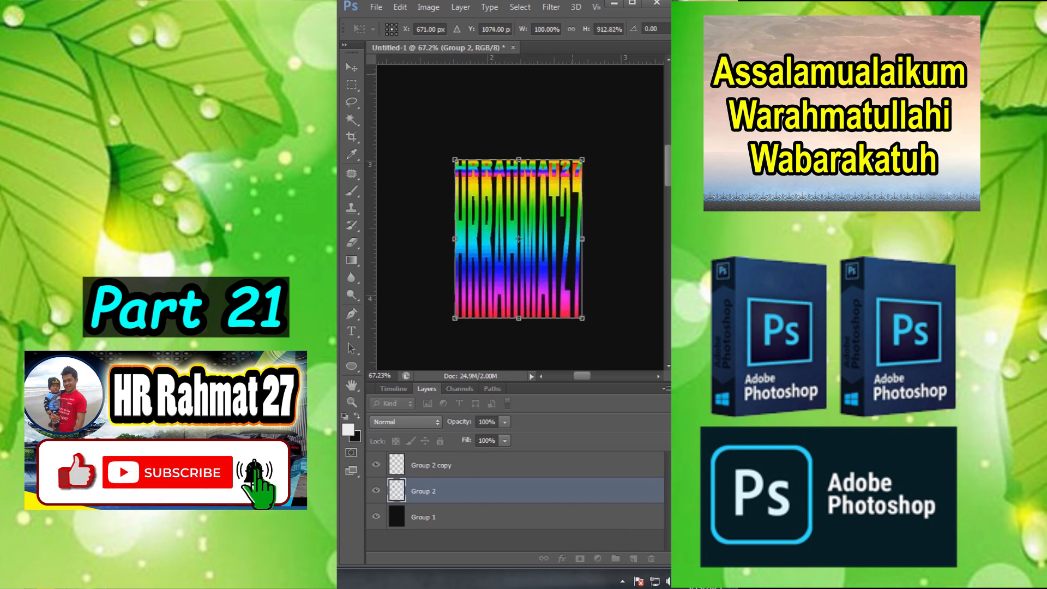
- Apply a Motion Blur filter to the stretched text layer at an angle of 90° with a slightly increased distance
{"action": "left_click", "coordinate": [551, 7]}
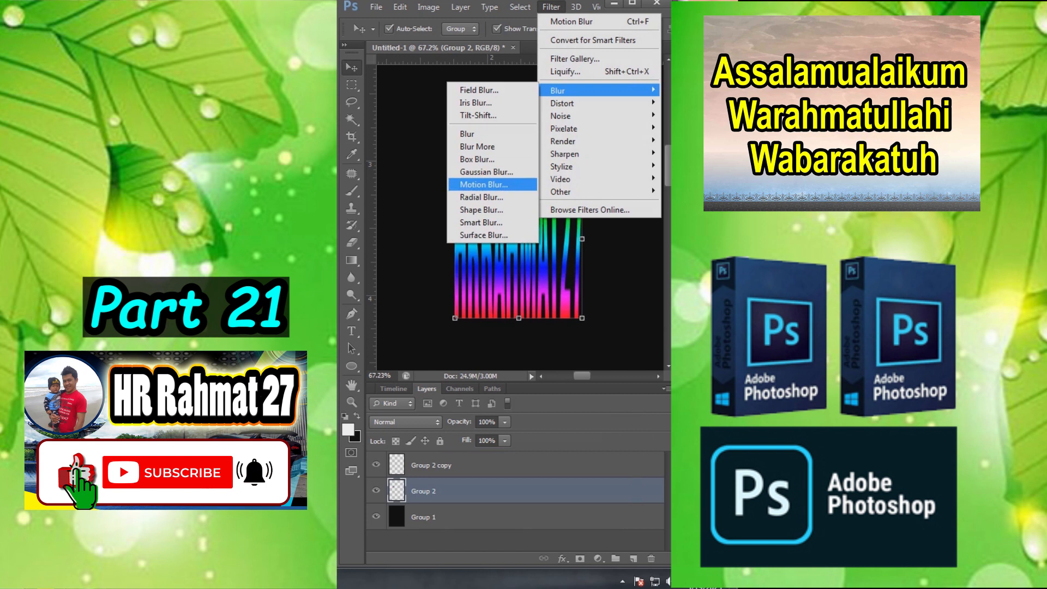
{"action": "left_click", "coordinate": [484, 185]}
{"action": "type", "text": "90"}
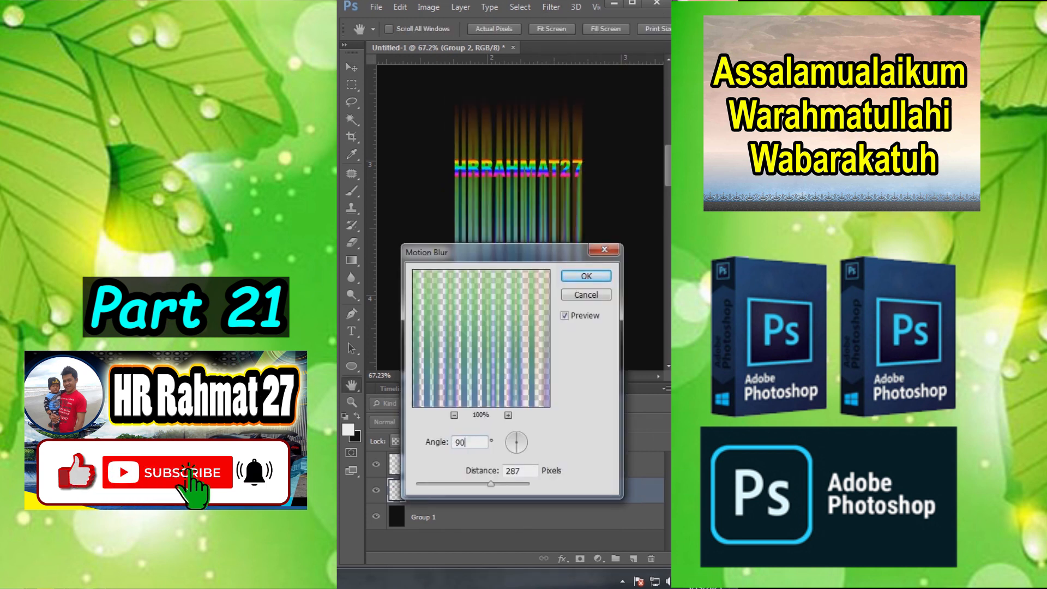
{"action": "left_click_drag", "start_coordinate": [491, 485], "coordinate": [497, 485]}
{"action": "key", "text": "Return"}
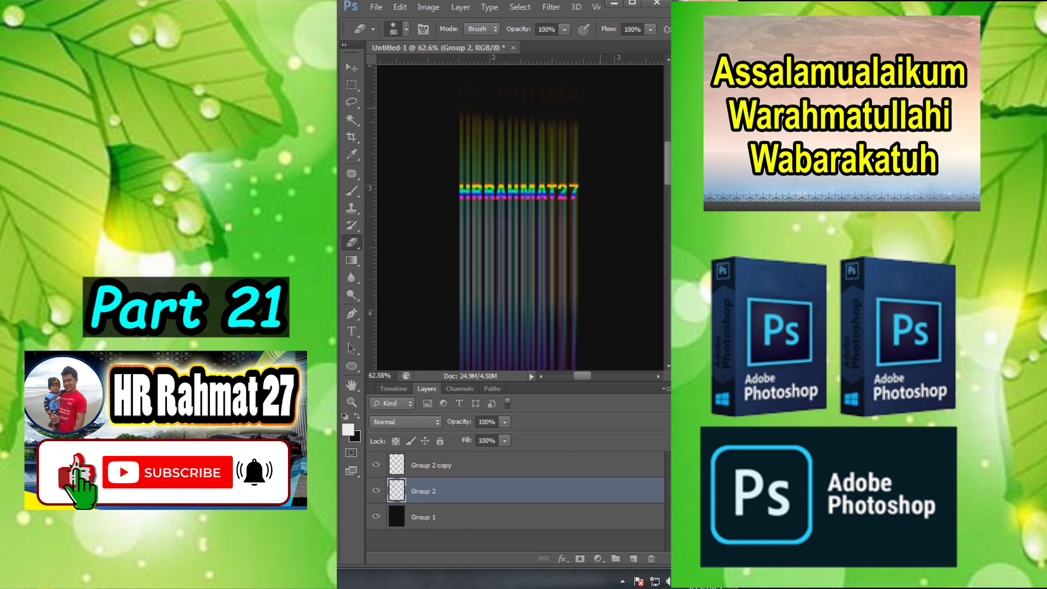
- Erase the blurred streaks above the rainbow text on the Group 2 layer
{"action": "mouse_move", "coordinate": [546, 97]}
{"action": "left_mouse_down"}
{"action": "mouse_move", "coordinate": [476, 118]}
{"action": "mouse_move", "coordinate": [472, 161]}
{"action": "mouse_move", "coordinate": [528, 171]}
{"action": "mouse_move", "coordinate": [548, 130]}
{"action": "left_mouse_up"}
{"action": "scroll", "coordinate": [529, 171], "scroll_direction": "up", "scroll_amount": 7}
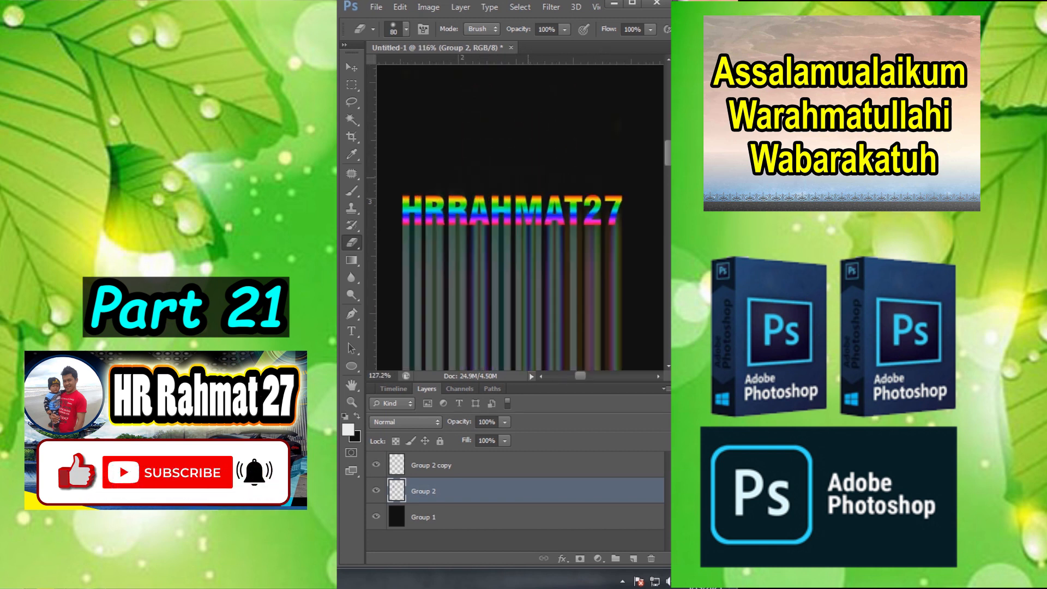
{"action": "scroll", "coordinate": [485, 150], "scroll_direction": "down", "scroll_amount": 1}
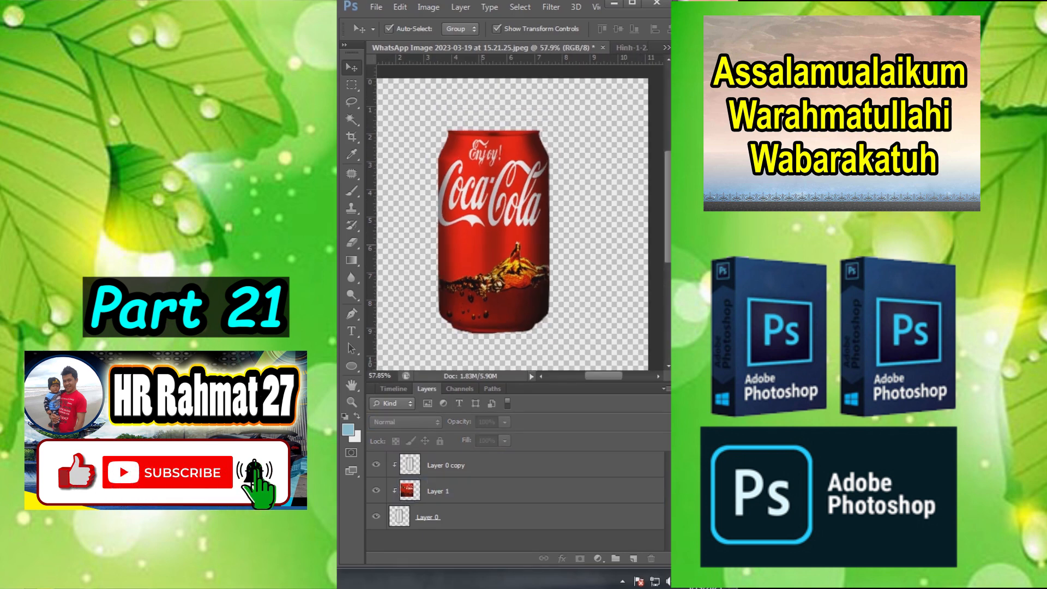
{"action": "scroll", "coordinate": [490, 160], "scroll_direction": "up", "scroll_amount": 3}
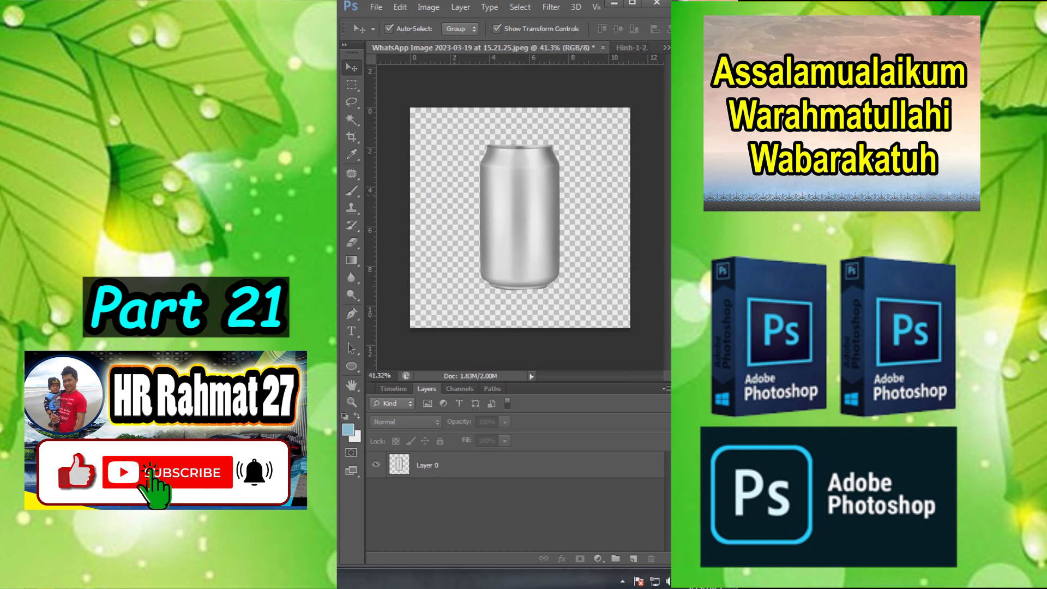
{"action": "scroll", "coordinate": [454, 195], "scroll_direction": "down", "scroll_amount": 3}
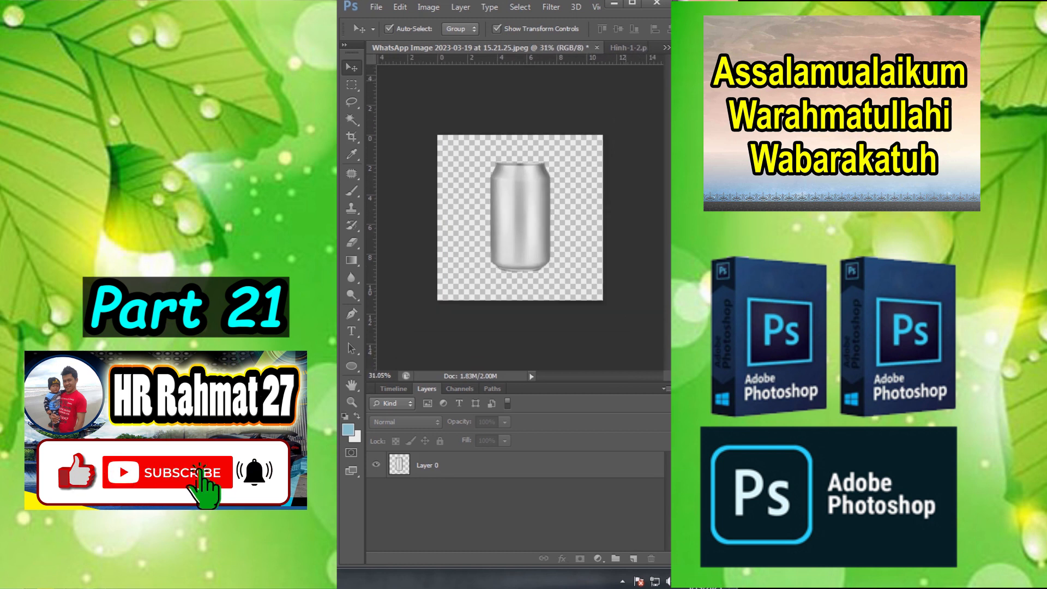
- Bring the Coca-Cola artwork from the Hinh-1-2 document into the can document, then resize and position it to cover the whole can
{"action": "left_click", "coordinate": [631, 48]}
{"action": "left_click_drag", "start_coordinate": [565, 204], "coordinate": [520, 183]}
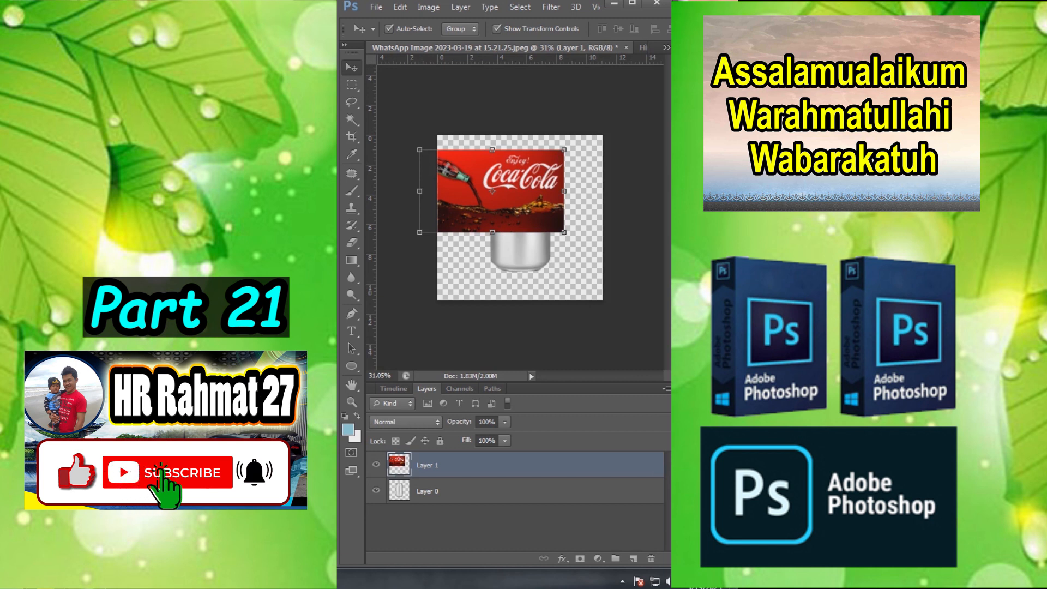
{"action": "left_click", "coordinate": [401, 7]}
{"action": "left_click", "coordinate": [431, 254]}
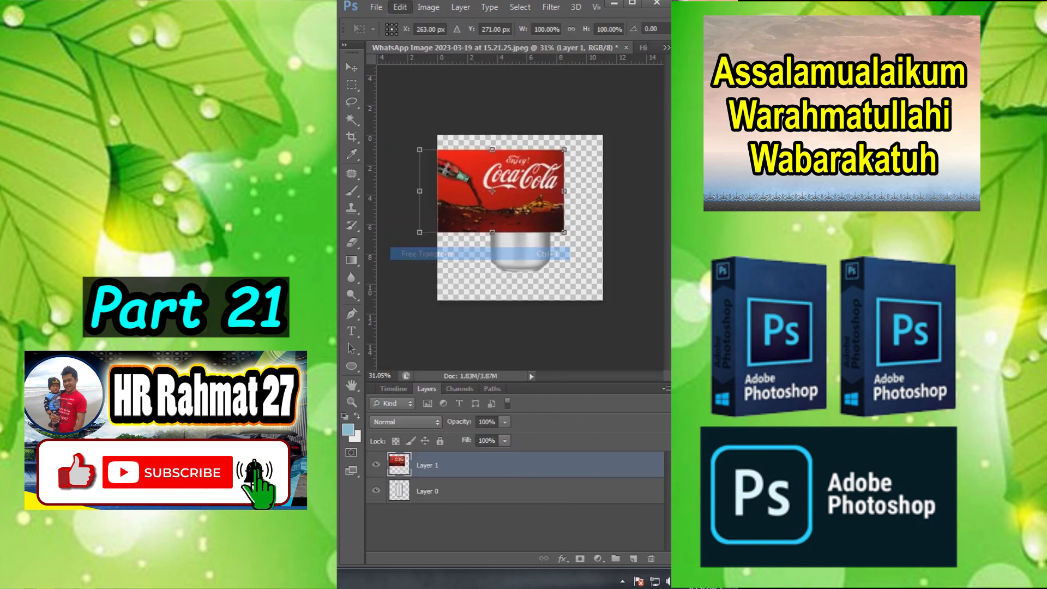
{"action": "left_click_drag", "start_coordinate": [492, 233], "coordinate": [492, 271]}
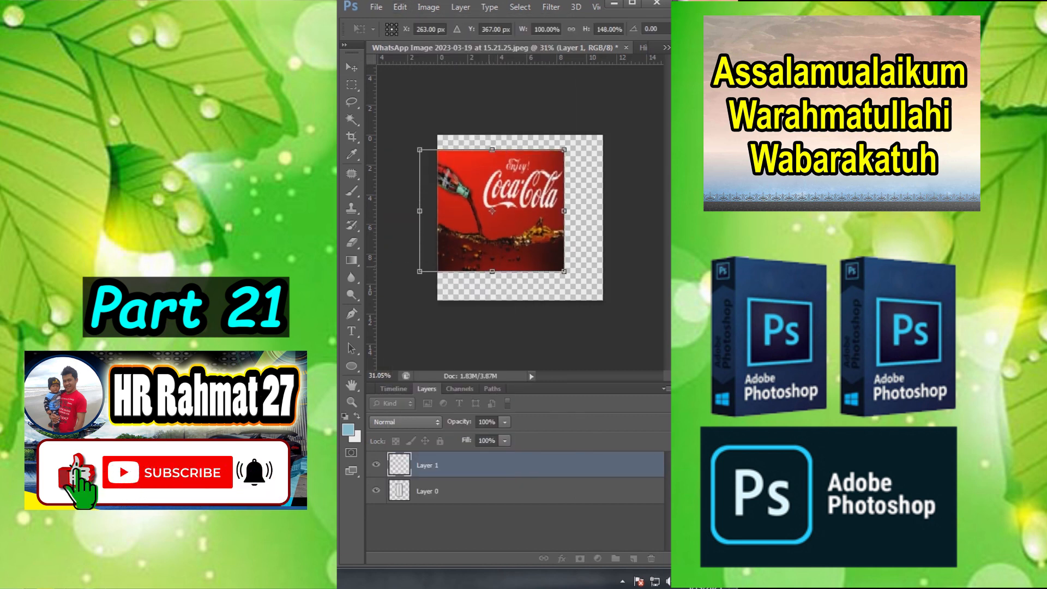
{"action": "left_click_drag", "start_coordinate": [419, 212], "coordinate": [449, 211]}
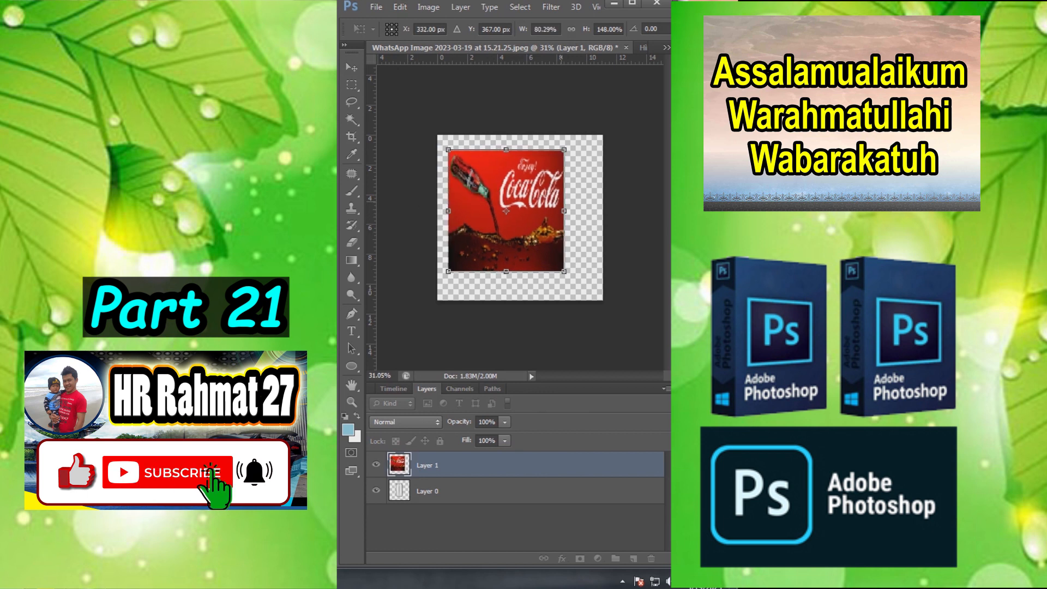
{"action": "left_click_drag", "start_coordinate": [564, 211], "coordinate": [523, 203]}
{"action": "scroll", "coordinate": [556, 208], "scroll_direction": "up", "scroll_amount": 3}
{"action": "left_click_drag", "start_coordinate": [477, 113], "coordinate": [477, 124]}
{"action": "left_click_drag", "start_coordinate": [498, 171], "coordinate": [504, 175]}
{"action": "key", "text": "Return"}
- Duplicate the can layer (Layer 0) and place the copy above the Coca-Cola artwork layer
{"action": "left_click", "coordinate": [428, 491]}
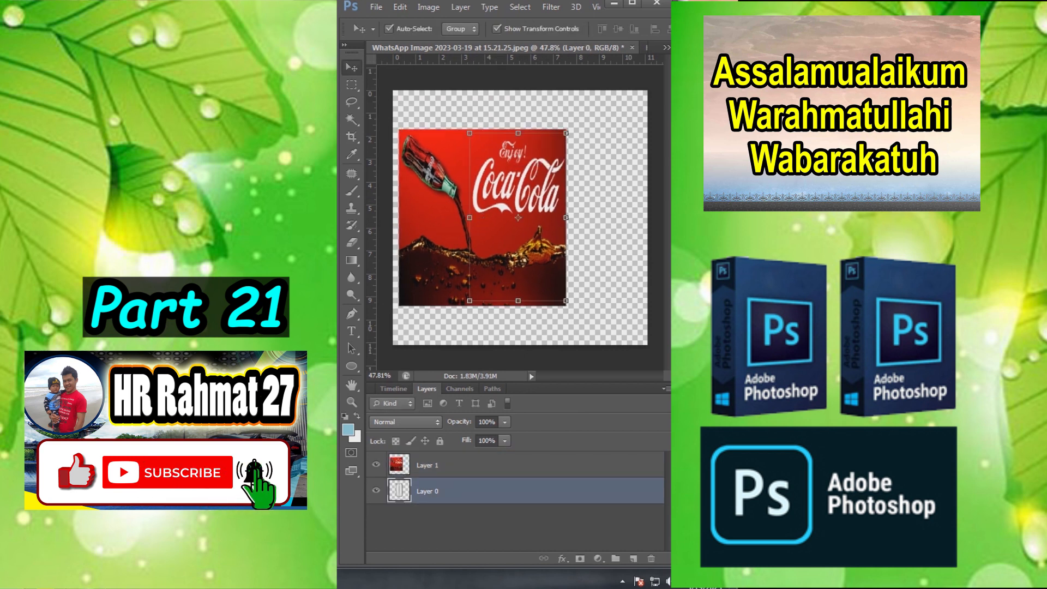
{"action": "left_click_drag", "start_coordinate": [427, 491], "coordinate": [633, 558]}
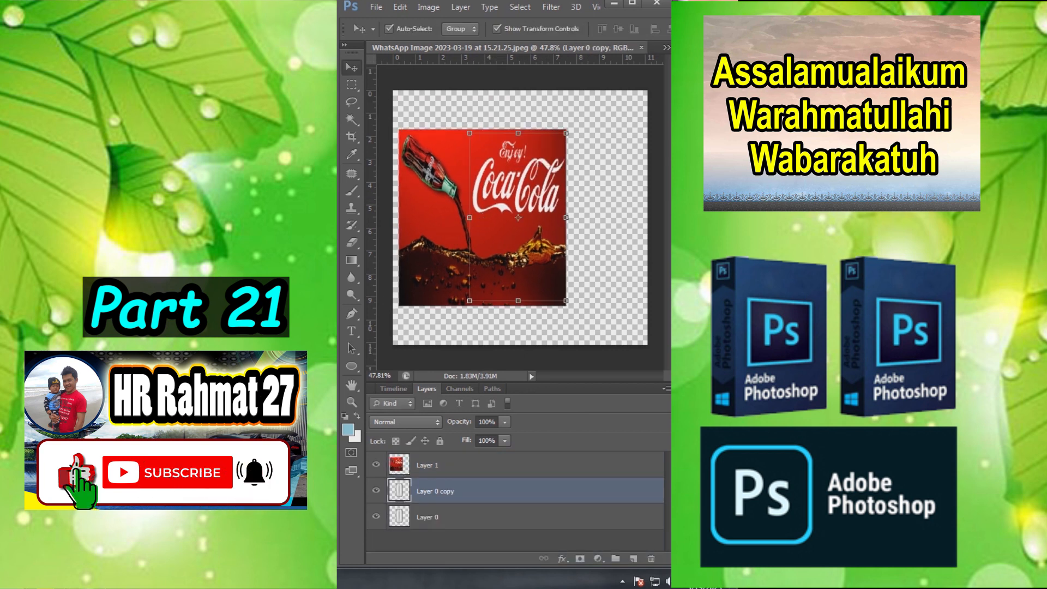
{"action": "left_click_drag", "start_coordinate": [427, 491], "coordinate": [427, 456]}
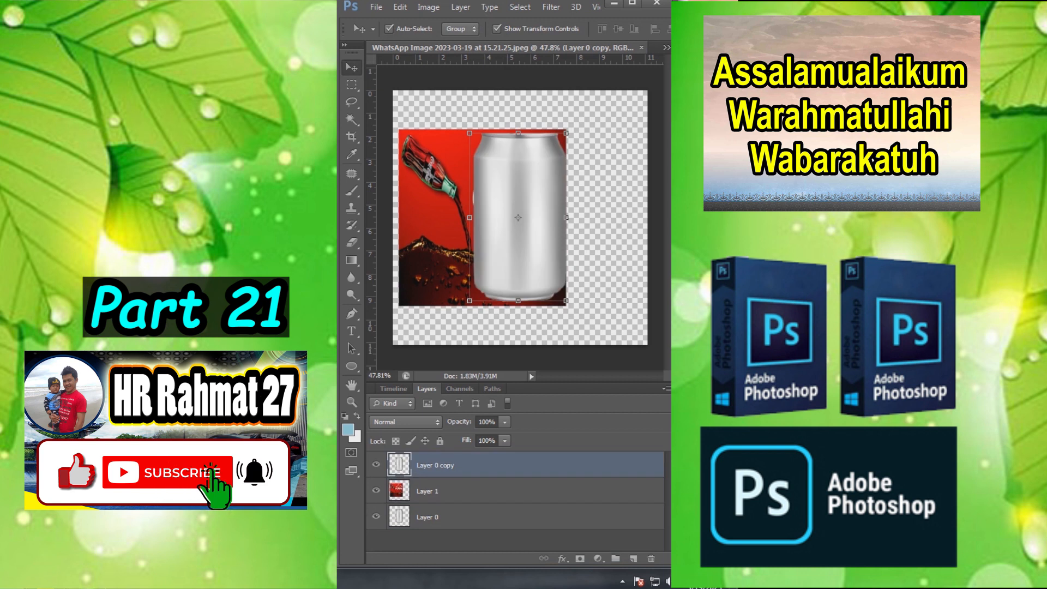
- Set the copied can layer to 66% opacity and the Overlay blend mode
{"action": "left_click_drag", "start_coordinate": [483, 437], "coordinate": [481, 437]}
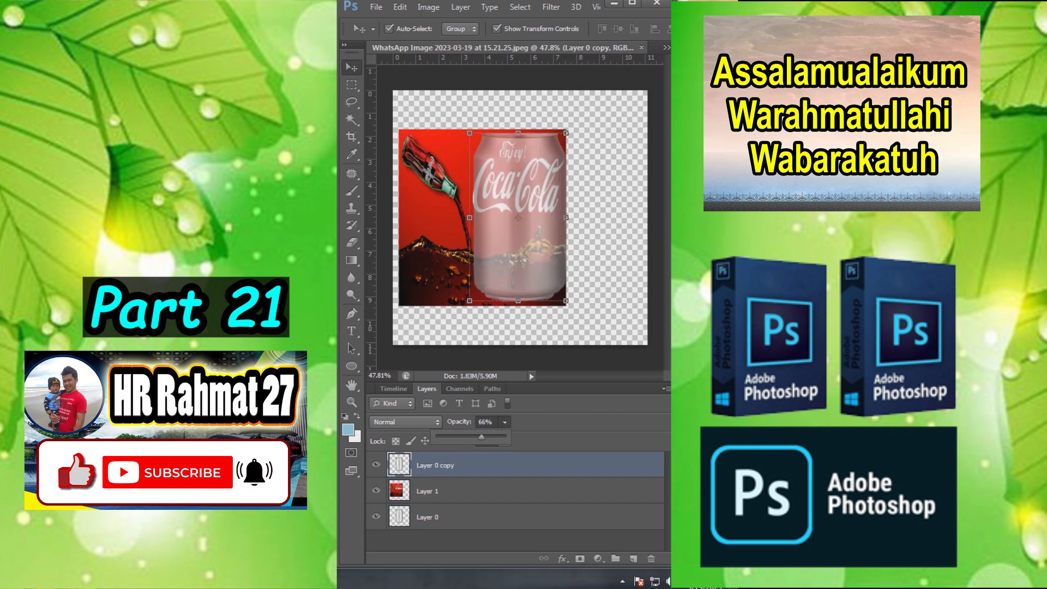
{"action": "left_click", "coordinate": [406, 422]}
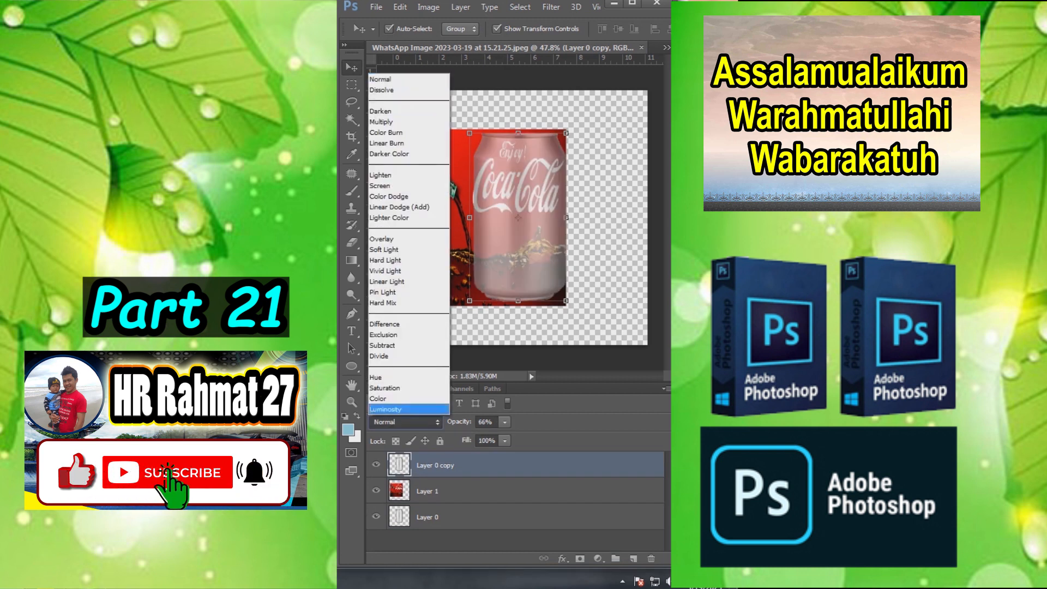
{"action": "left_click", "coordinate": [397, 238]}
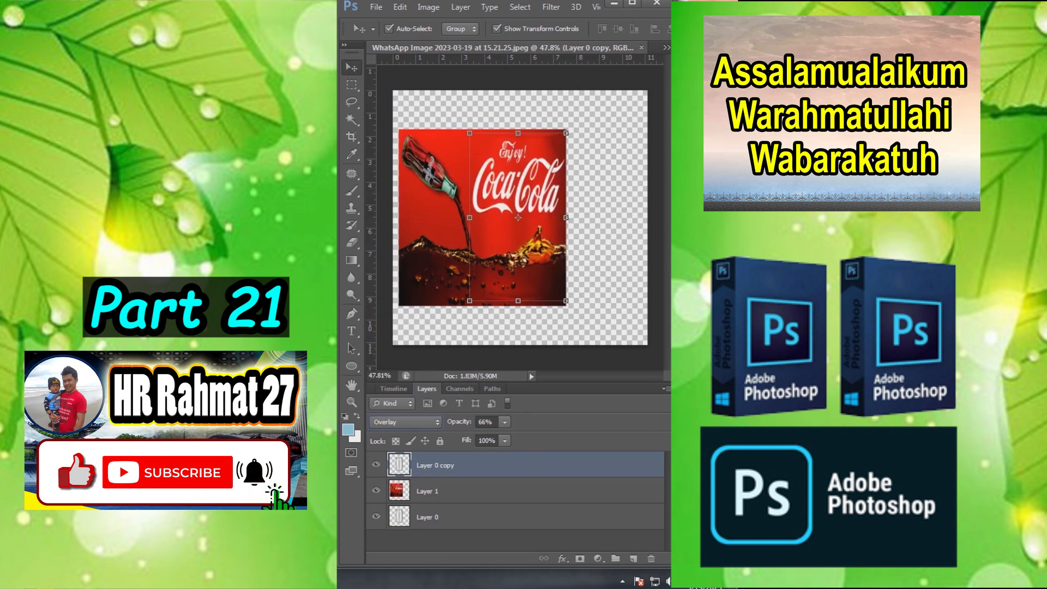
- Create clipping masks for the can copy and the Coca-Cola artwork layer so both are clipped to the can's shape
{"action": "right_click", "coordinate": [448, 466]}
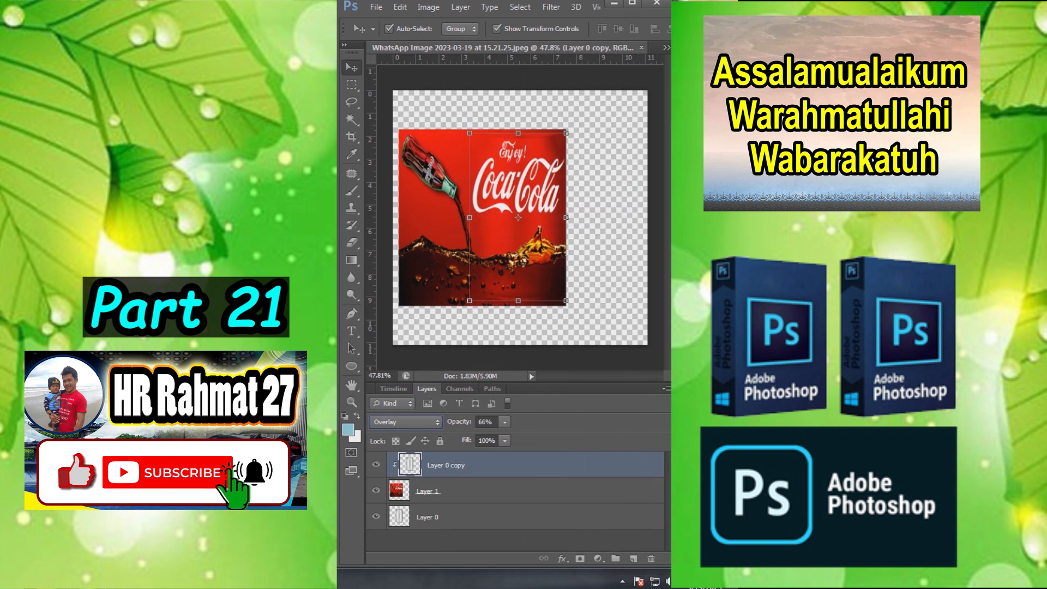
{"action": "left_click", "coordinate": [452, 491]}
{"action": "right_click", "coordinate": [452, 491]}
{"action": "left_click", "coordinate": [513, 218]}
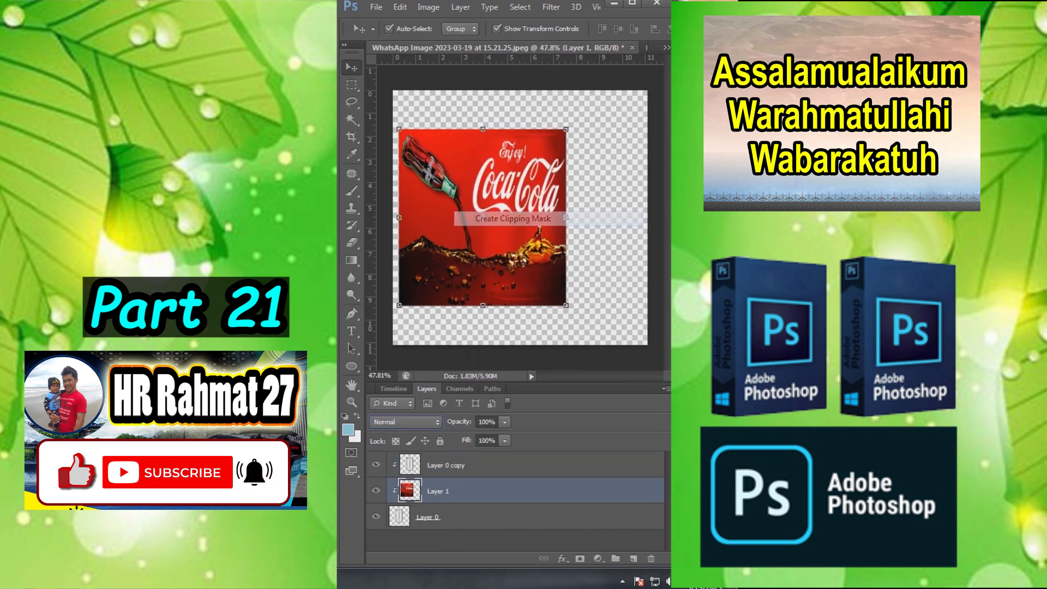
{"action": "left_click", "coordinate": [603, 167]}
{"action": "scroll", "coordinate": [546, 164], "scroll_direction": "up", "scroll_amount": 5}
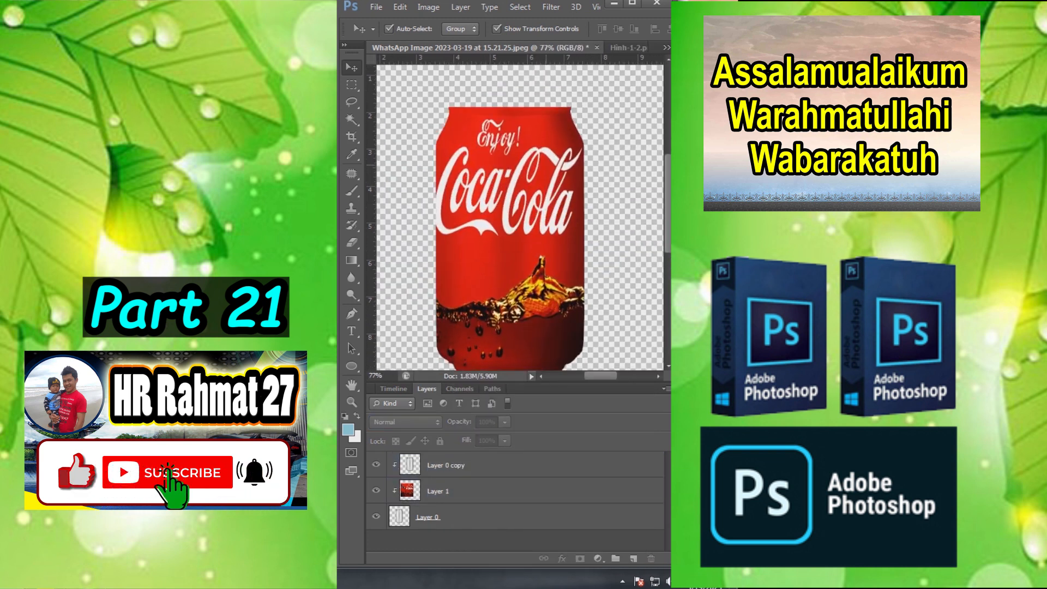
{"action": "scroll", "coordinate": [494, 104], "scroll_direction": "down", "scroll_amount": 1}
{"action": "scroll", "coordinate": [488, 113], "scroll_direction": "down", "scroll_amount": 1}
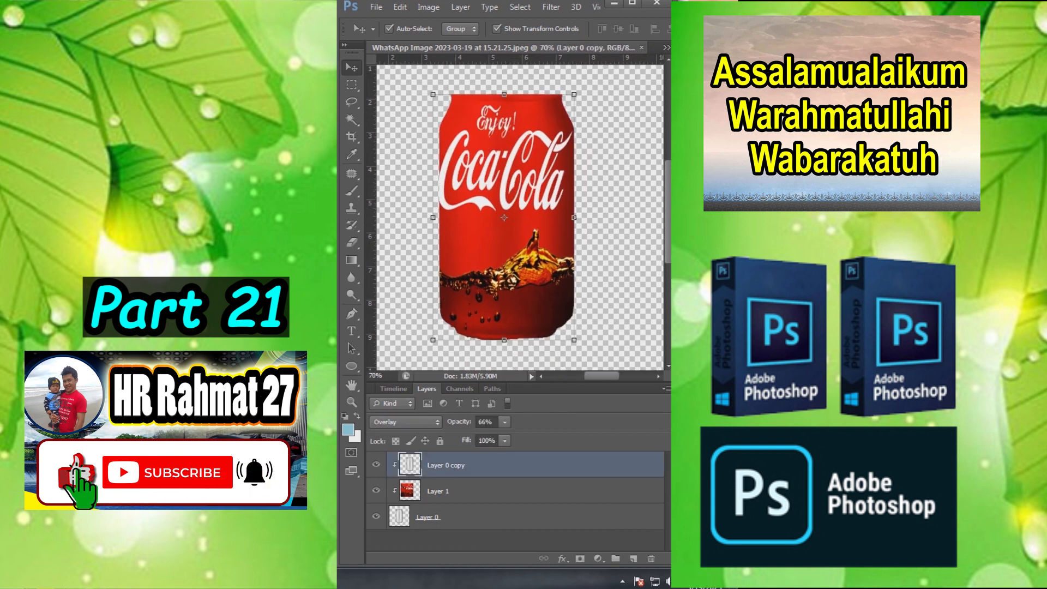
- Set the Coca-Cola artwork layer's (Layer 1) blend mode to Multiply
{"action": "left_click", "coordinate": [438, 491]}
{"action": "left_click", "coordinate": [405, 422]}
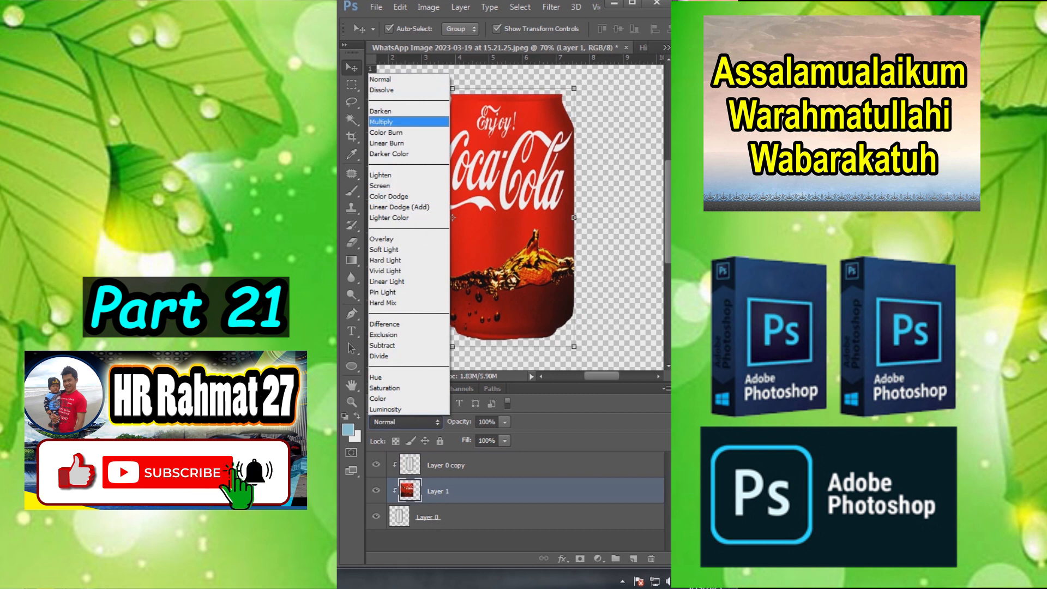
{"action": "left_click", "coordinate": [382, 122]}
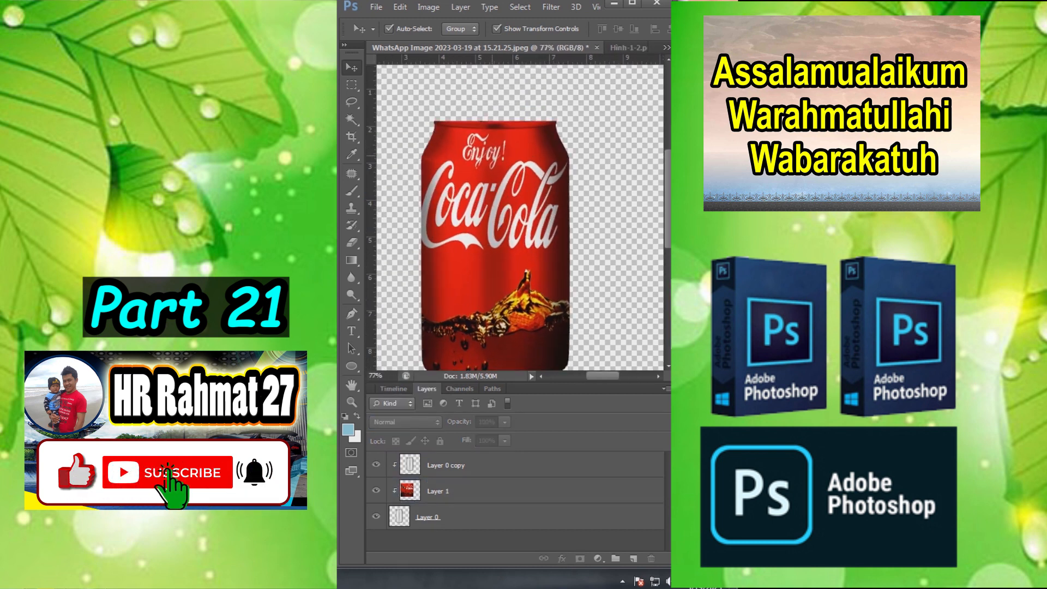
{"action": "scroll", "coordinate": [492, 157], "scroll_direction": "down", "scroll_amount": 2}
{"action": "scroll", "coordinate": [523, 306], "scroll_direction": "up", "scroll_amount": 4}
{"action": "scroll", "coordinate": [524, 305], "scroll_direction": "down", "scroll_amount": 2}
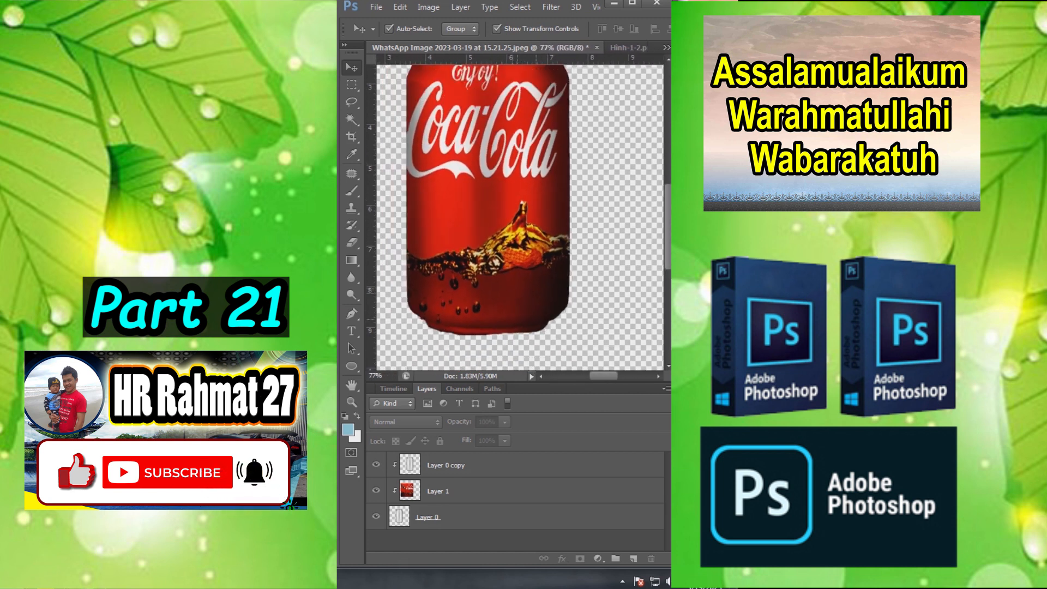
{"action": "scroll", "coordinate": [529, 327], "scroll_direction": "down", "scroll_amount": 1}
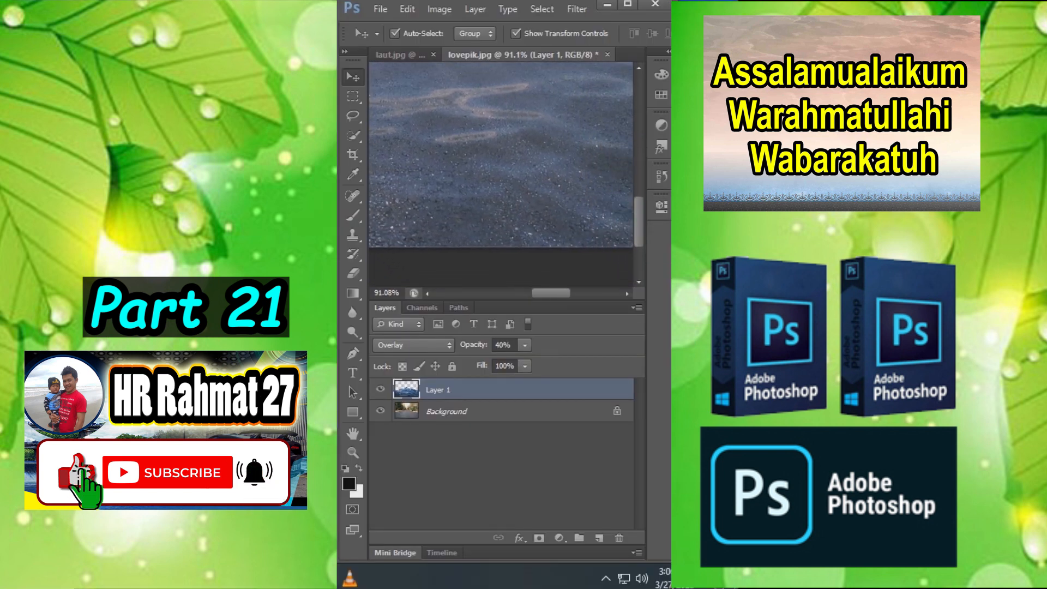
{"action": "left_click_drag", "start_coordinate": [443, 68], "coordinate": [636, 164]}
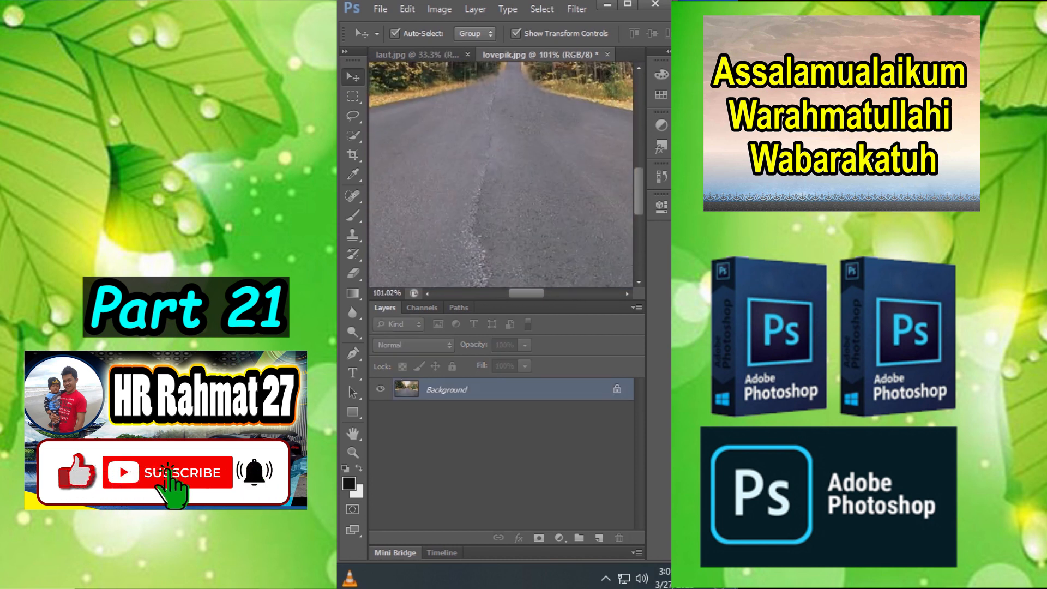
{"action": "scroll", "coordinate": [486, 172], "scroll_direction": "down", "scroll_amount": 6}
{"action": "scroll", "coordinate": [501, 175], "scroll_direction": "down", "scroll_amount": 3}
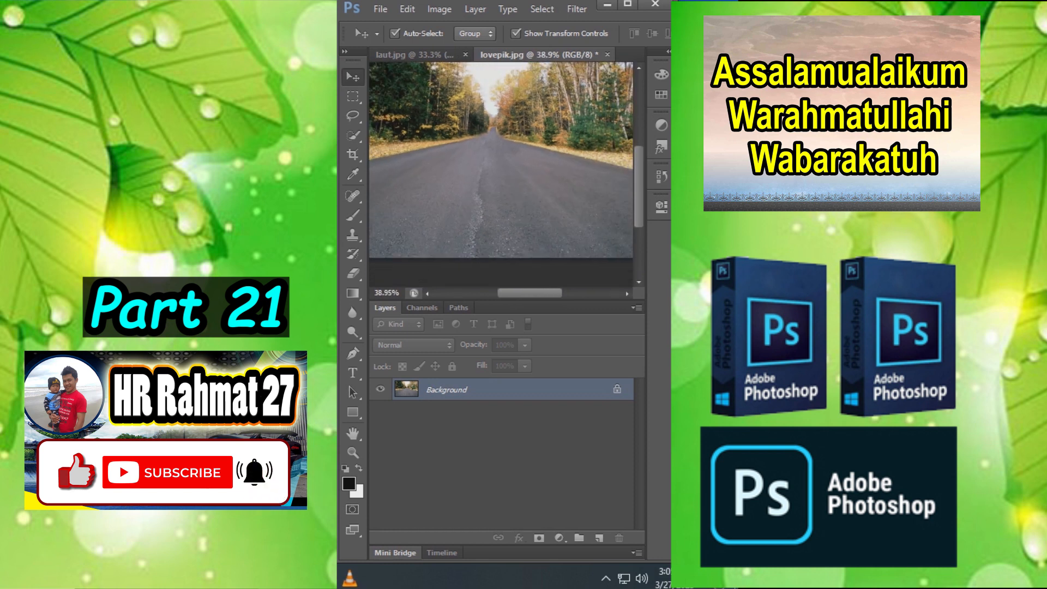
- Bring the sea image from laut.jpg into lovepik.jpg and scale it to 179.10% width and 177.63% height over the road photo
{"action": "left_click", "coordinate": [414, 55]}
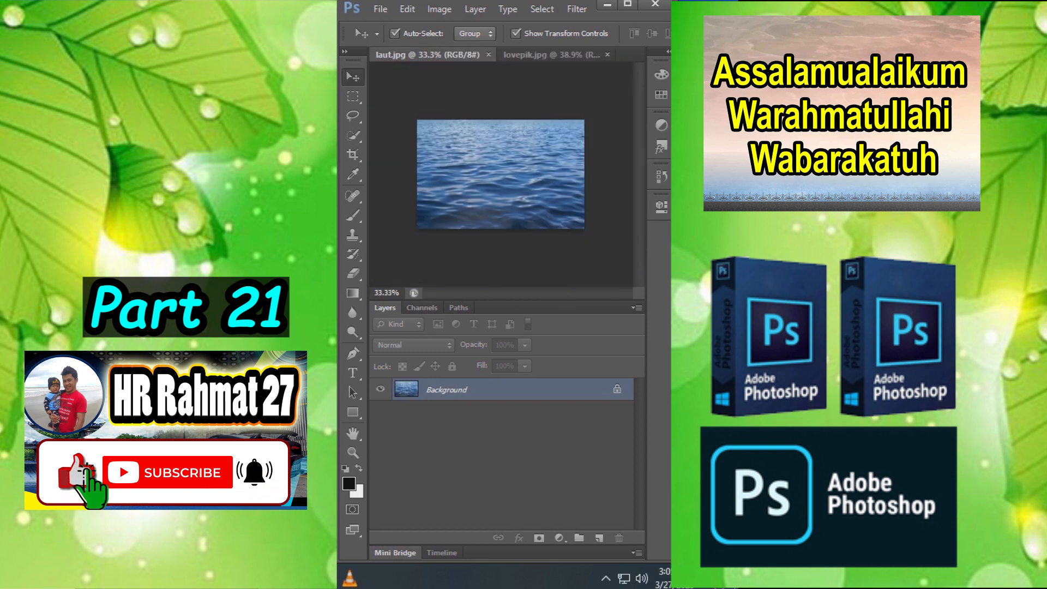
{"action": "left_click", "coordinate": [540, 55]}
{"action": "left_click_drag", "start_coordinate": [537, 147], "coordinate": [618, 98]}
{"action": "scroll", "coordinate": [537, 164], "scroll_direction": "down", "scroll_amount": 4}
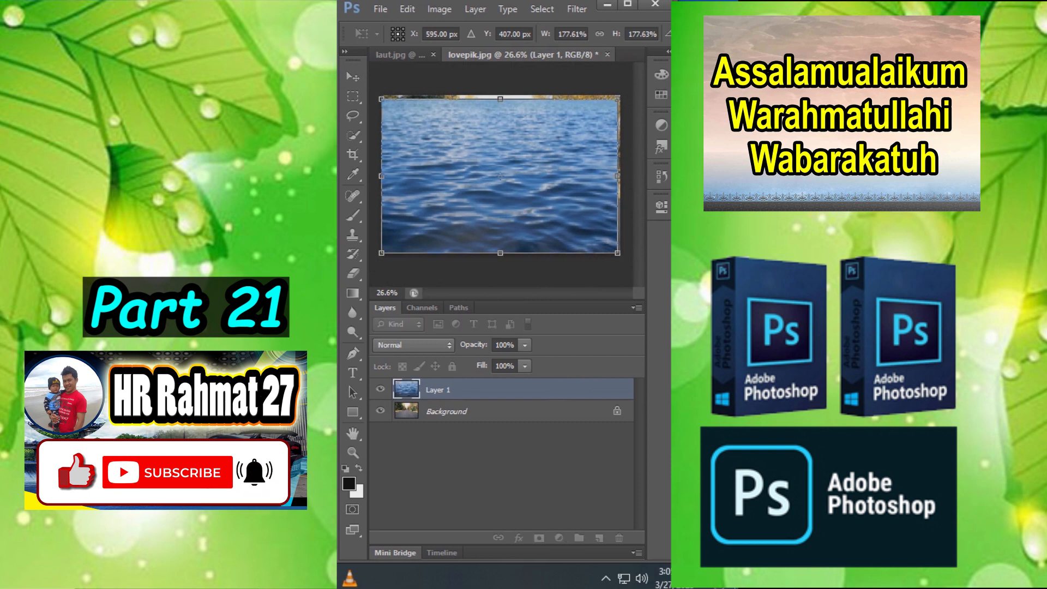
{"action": "left_click_drag", "start_coordinate": [618, 175], "coordinate": [620, 176]}
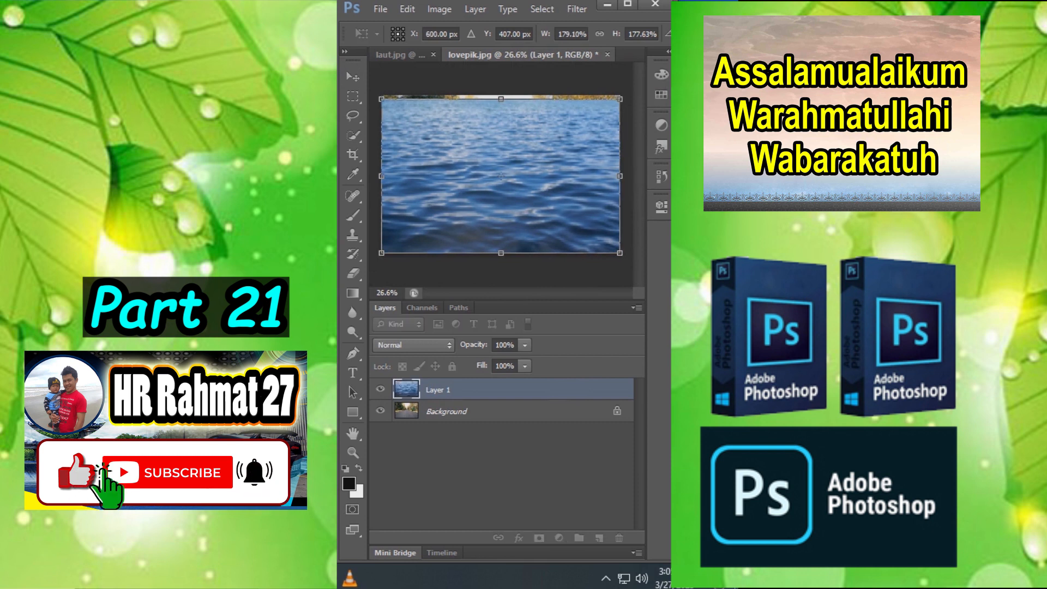
{"action": "key", "text": "Return"}
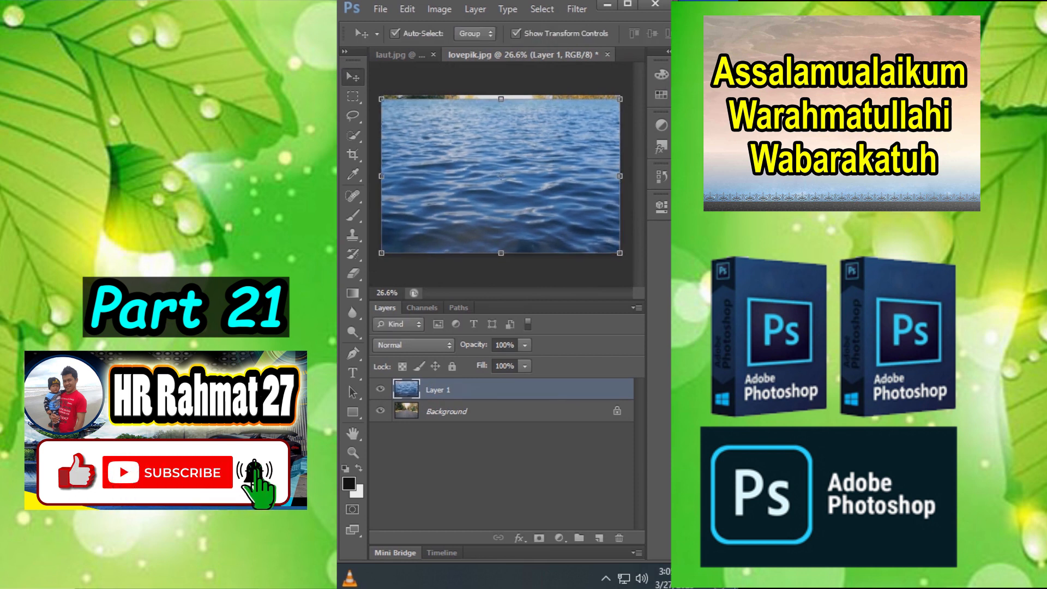
- Set the sea layer's blend mode to Overlay and erase it from the trees and sky, keeping it on the road
{"action": "left_click", "coordinate": [414, 345]}
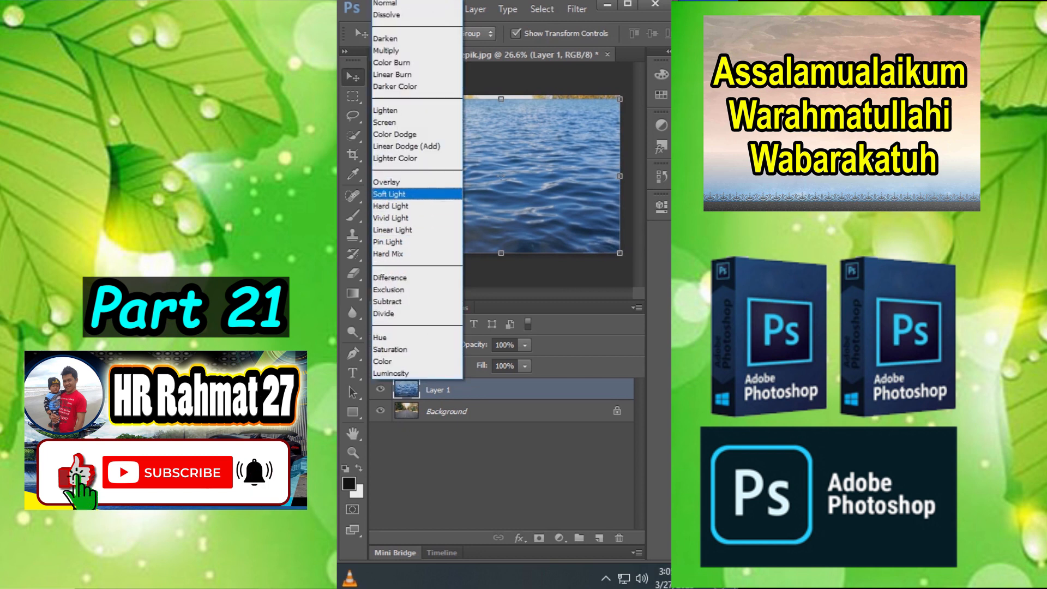
{"action": "left_click", "coordinate": [404, 183]}
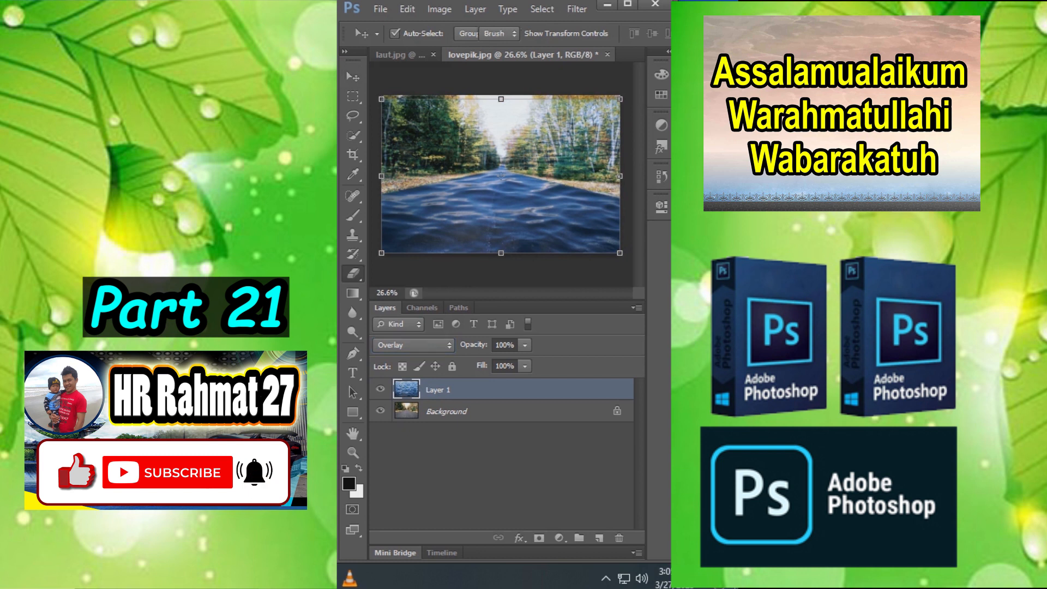
{"action": "left_click", "coordinate": [353, 272]}
{"action": "left_click_drag", "start_coordinate": [505, 150], "coordinate": [396, 112]}
{"action": "mouse_move", "coordinate": [518, 161]}
{"action": "left_mouse_down"}
{"action": "mouse_move", "coordinate": [605, 169]}
{"action": "mouse_move", "coordinate": [587, 134]}
{"action": "left_mouse_up"}
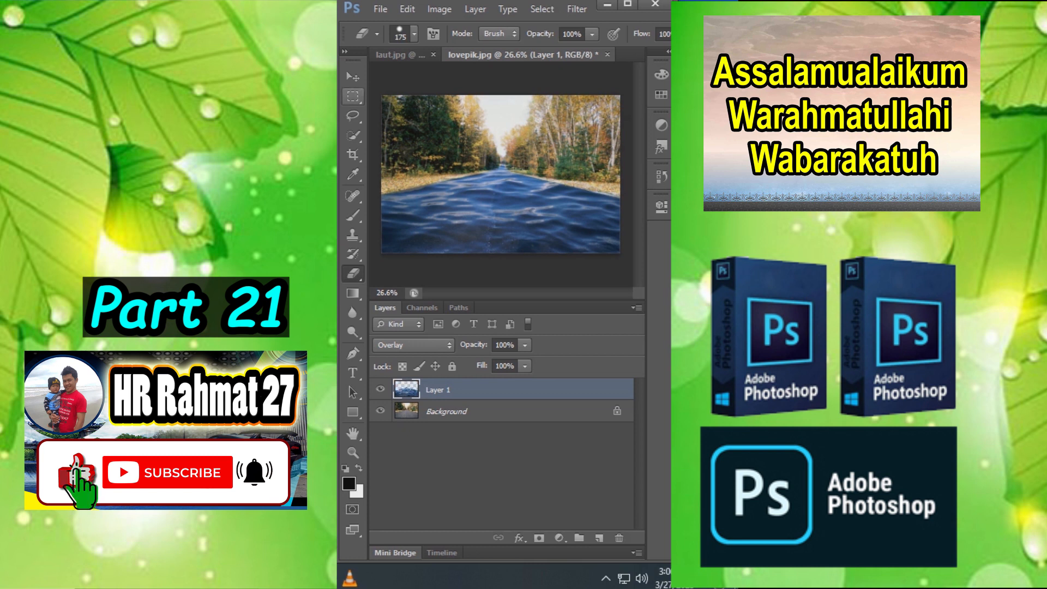
- Set the sea layer's opacity to 40% so the waves blend into the road surface
{"action": "left_click", "coordinate": [353, 77]}
{"action": "scroll", "coordinate": [499, 201], "scroll_direction": "up", "scroll_amount": 16}
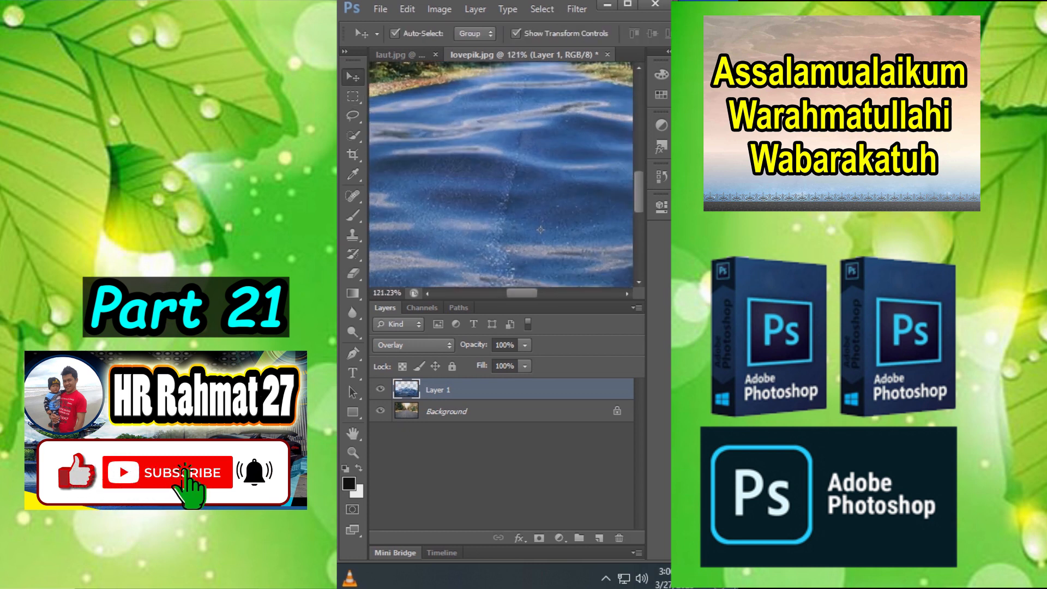
{"action": "scroll", "coordinate": [471, 196], "scroll_direction": "up", "scroll_amount": 1}
{"action": "left_click", "coordinate": [525, 346]}
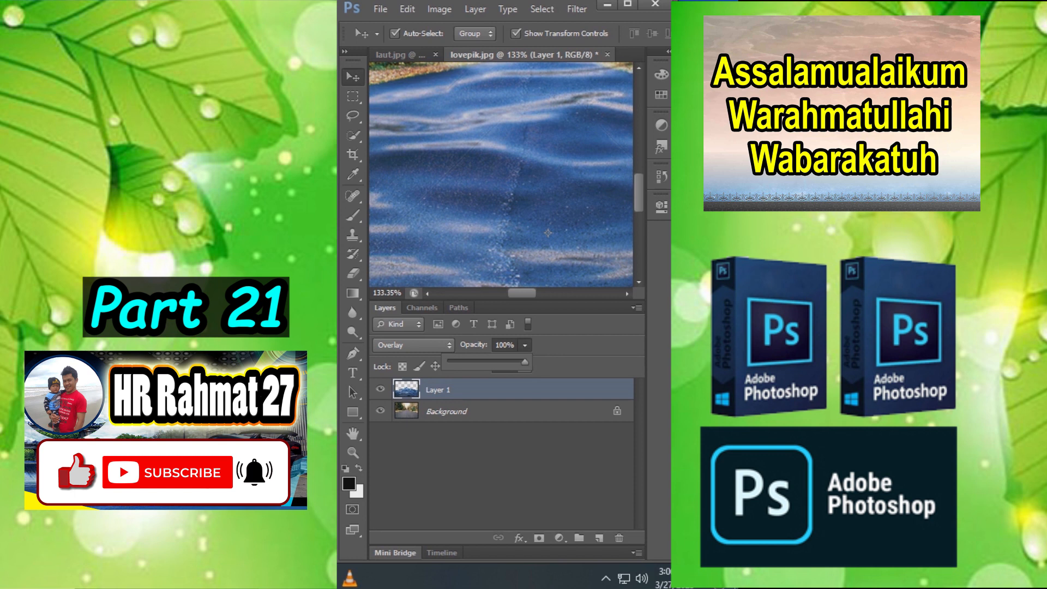
{"action": "left_click_drag", "start_coordinate": [525, 362], "coordinate": [479, 362]}
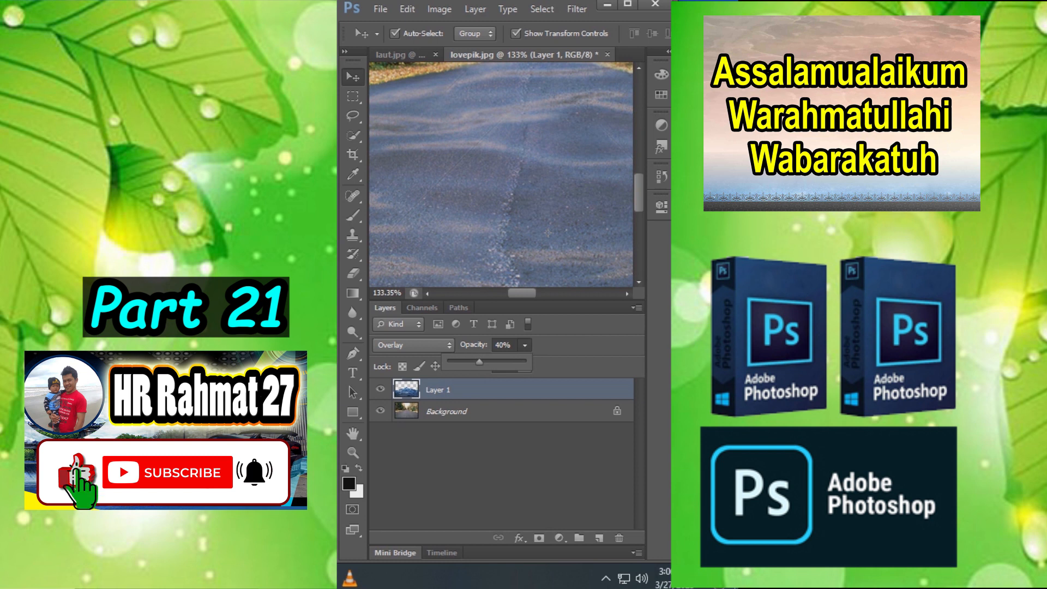
{"action": "left_click", "coordinate": [548, 233]}
{"action": "scroll", "coordinate": [524, 196], "scroll_direction": "down", "scroll_amount": 9}
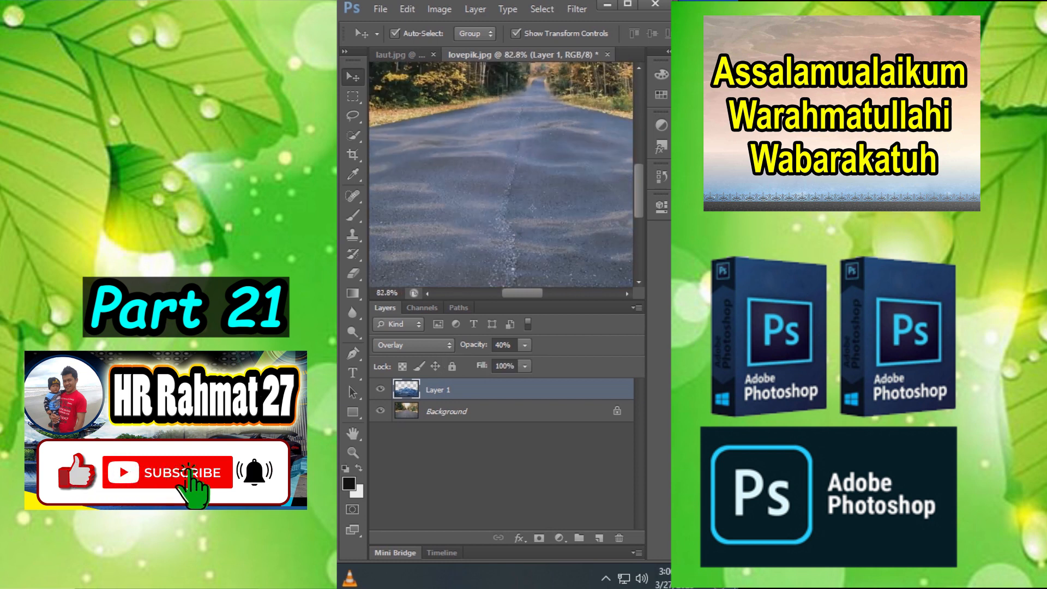
{"action": "scroll", "coordinate": [524, 196], "scroll_direction": "up", "scroll_amount": 5}
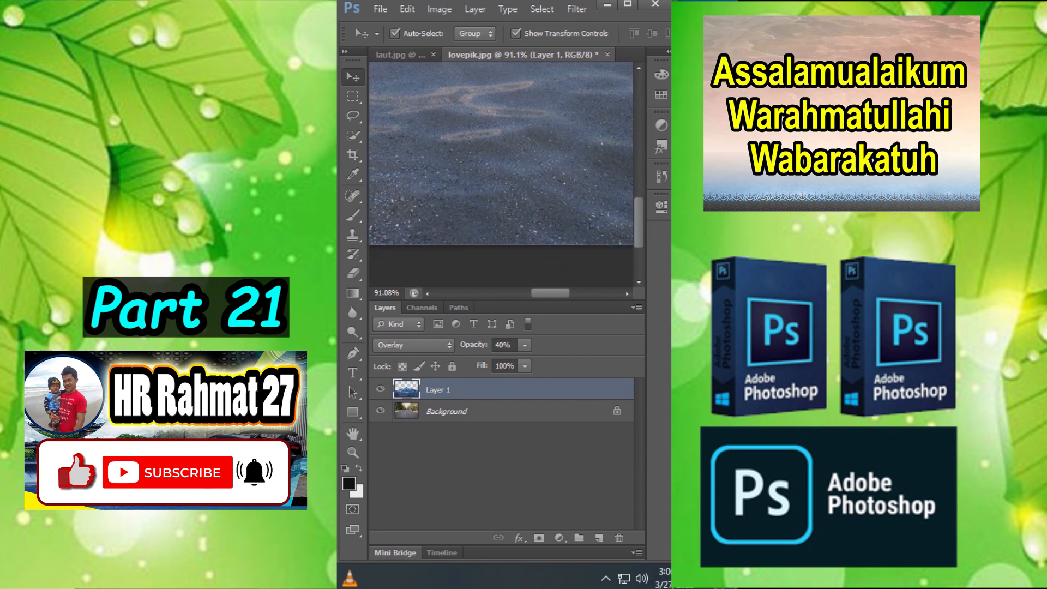
{"action": "left_click_drag", "start_coordinate": [403, 136], "coordinate": [669, 247]}
{"action": "mouse_move", "coordinate": [502, 175]}
{"action": "left_mouse_down"}
{"action": "mouse_move", "coordinate": [561, 186]}
{"action": "mouse_move", "coordinate": [548, 173]}
{"action": "mouse_move", "coordinate": [504, 178]}
{"action": "left_mouse_up"}
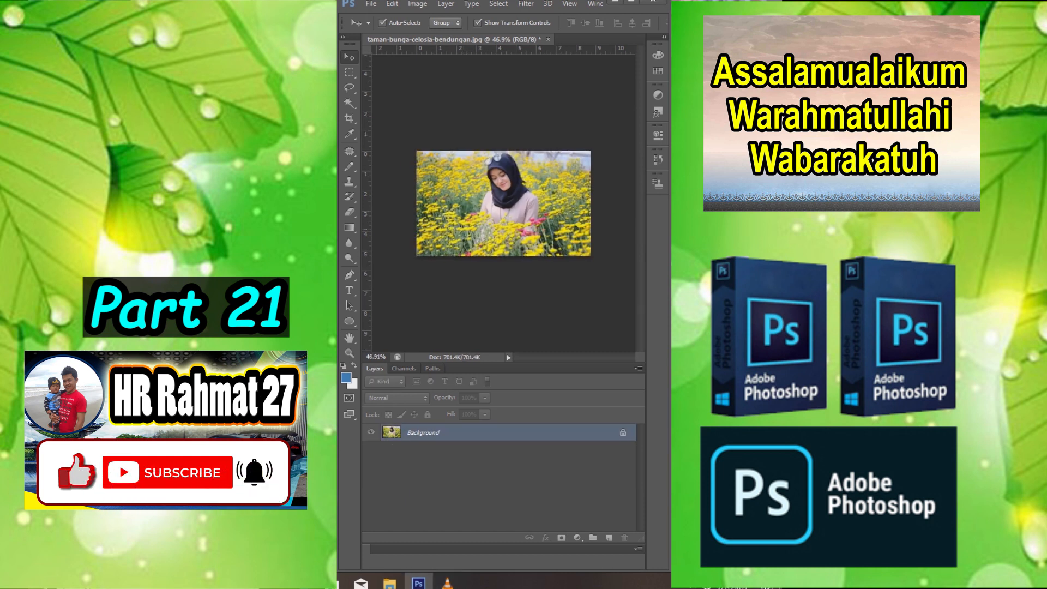
- Duplicate the Background layer of the flower-field photo as Background copy
{"action": "scroll", "coordinate": [527, 226], "scroll_direction": "up", "scroll_amount": 7}
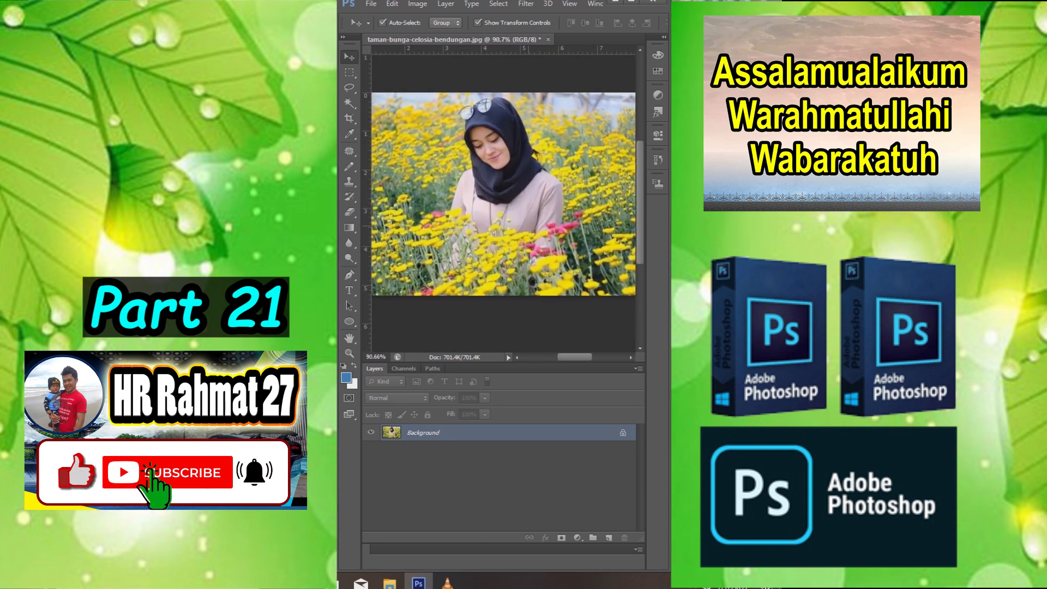
{"action": "scroll", "coordinate": [503, 203], "scroll_direction": "down", "scroll_amount": 4}
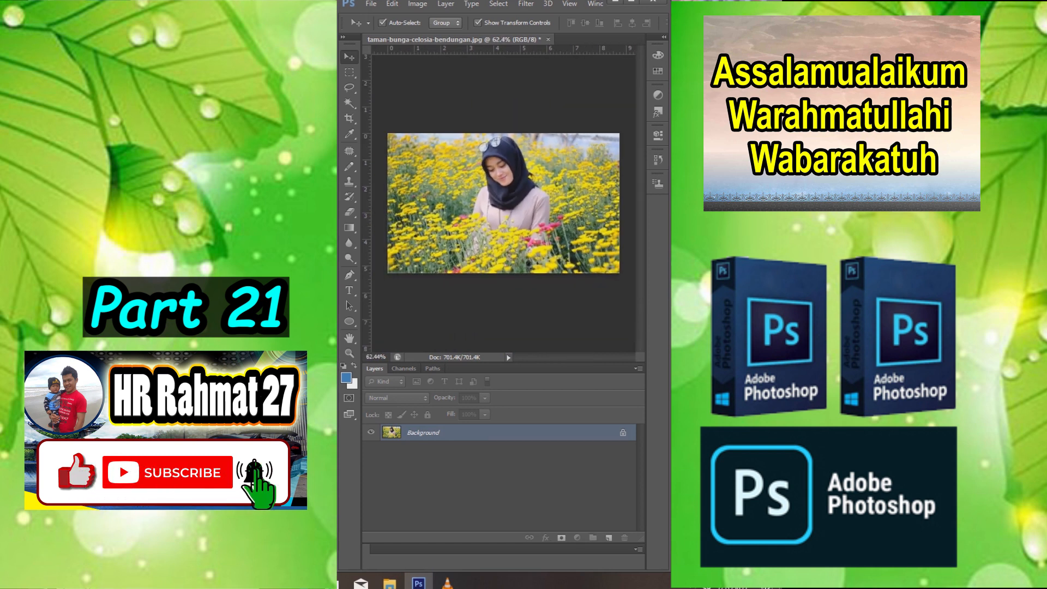
{"action": "right_click", "coordinate": [476, 432]}
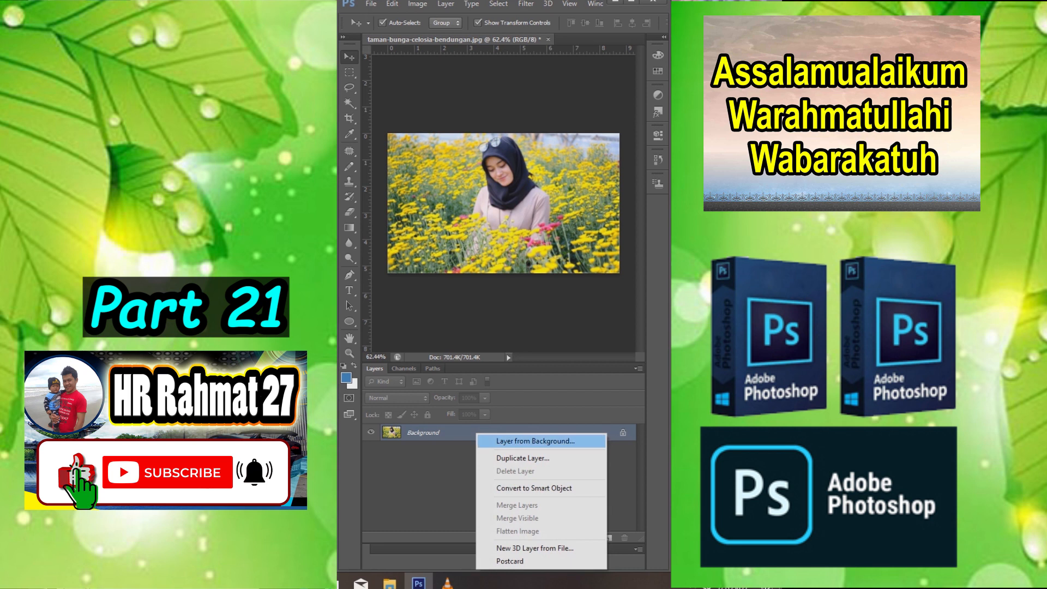
{"action": "left_click", "coordinate": [522, 458]}
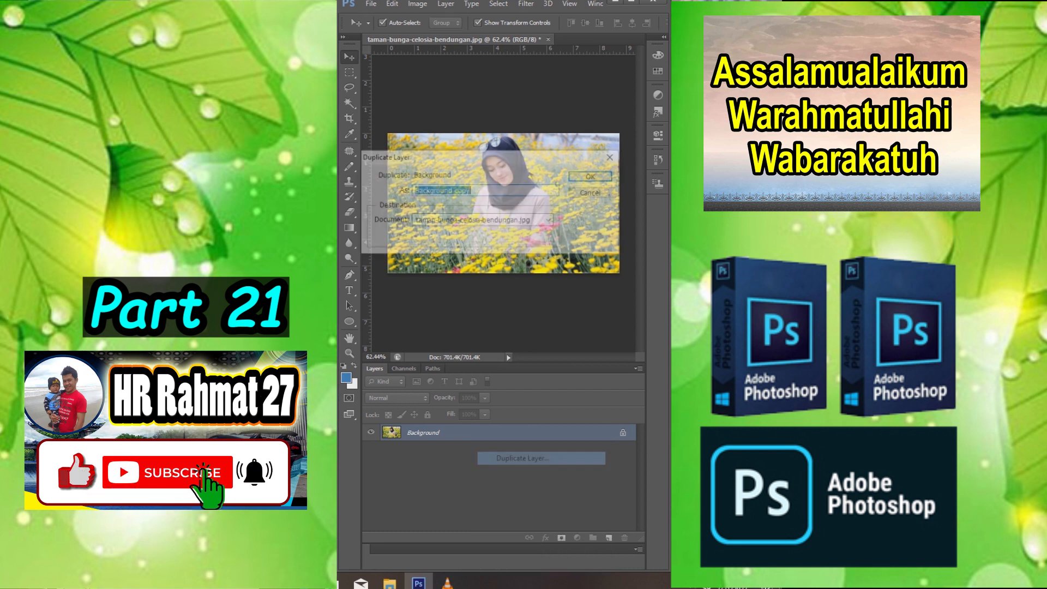
{"action": "key", "text": "Return"}
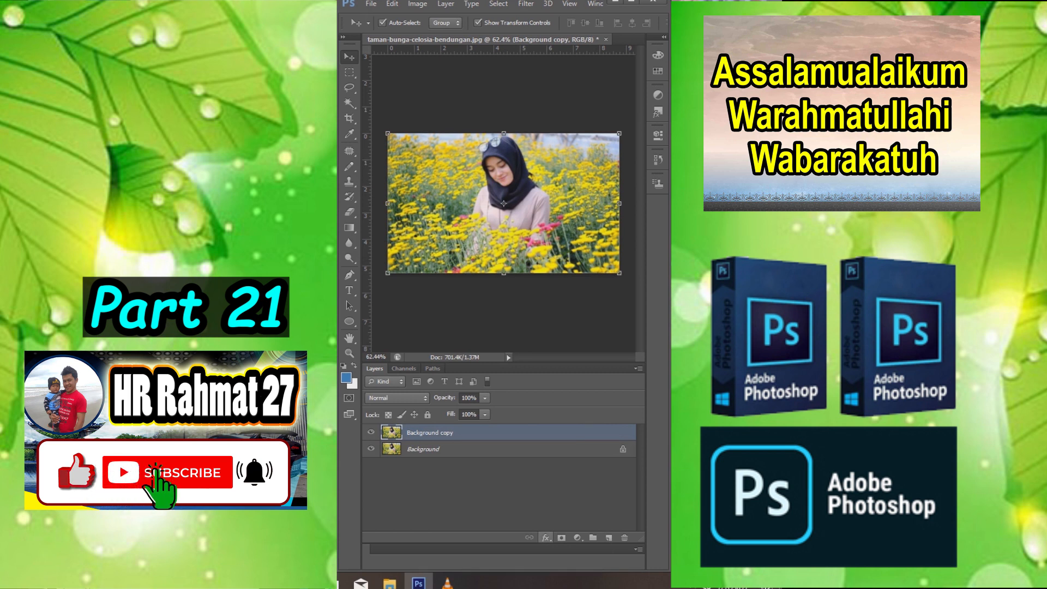
- Add a Color Overlay effect in black (000000) to the Background copy layer
{"action": "left_click", "coordinate": [546, 538]}
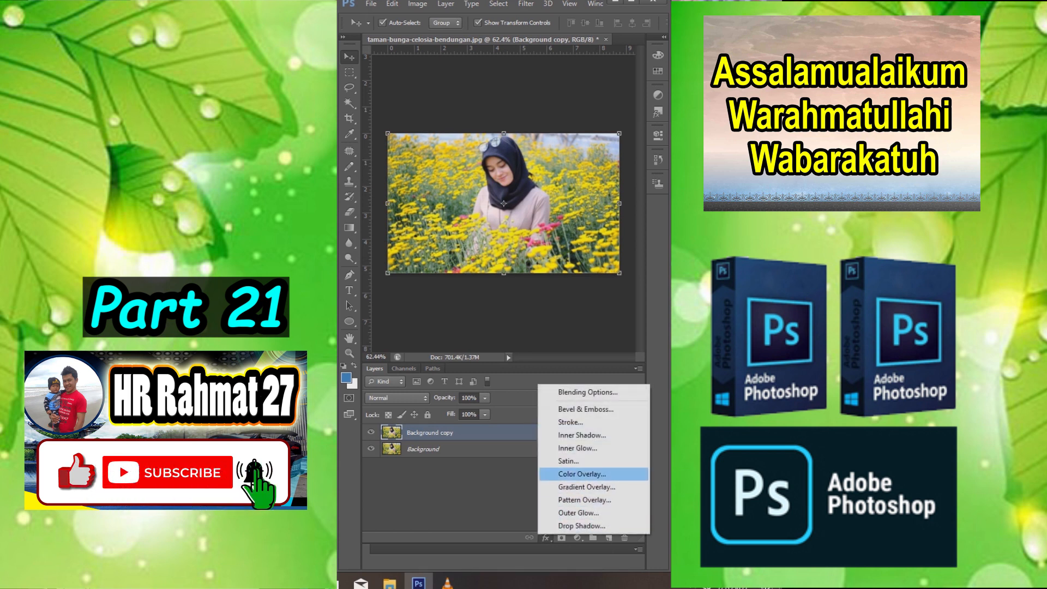
{"action": "left_click", "coordinate": [582, 474]}
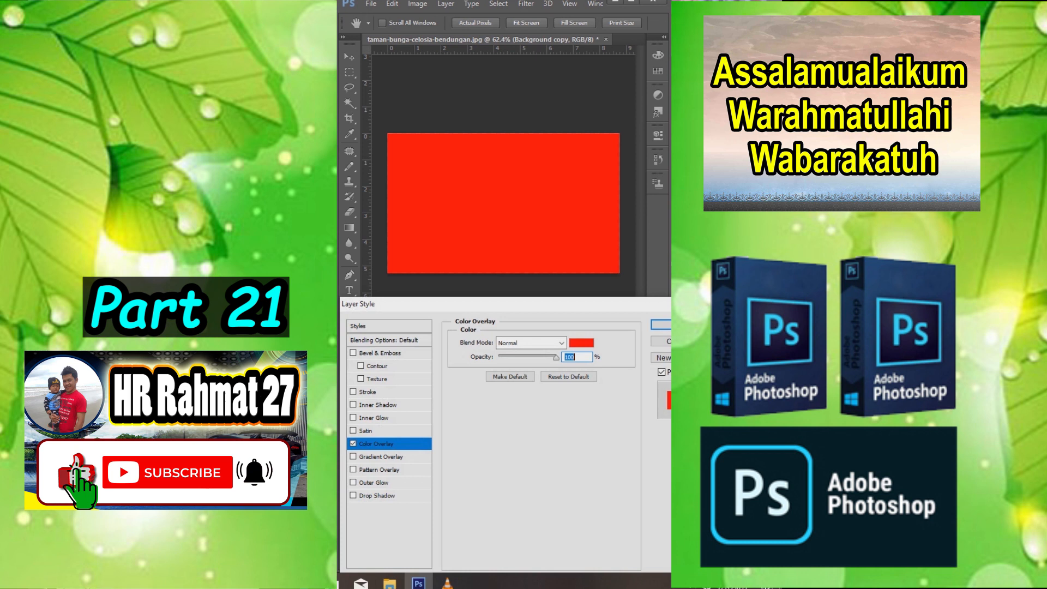
{"action": "left_click", "coordinate": [581, 343]}
{"action": "left_click", "coordinate": [448, 480]}
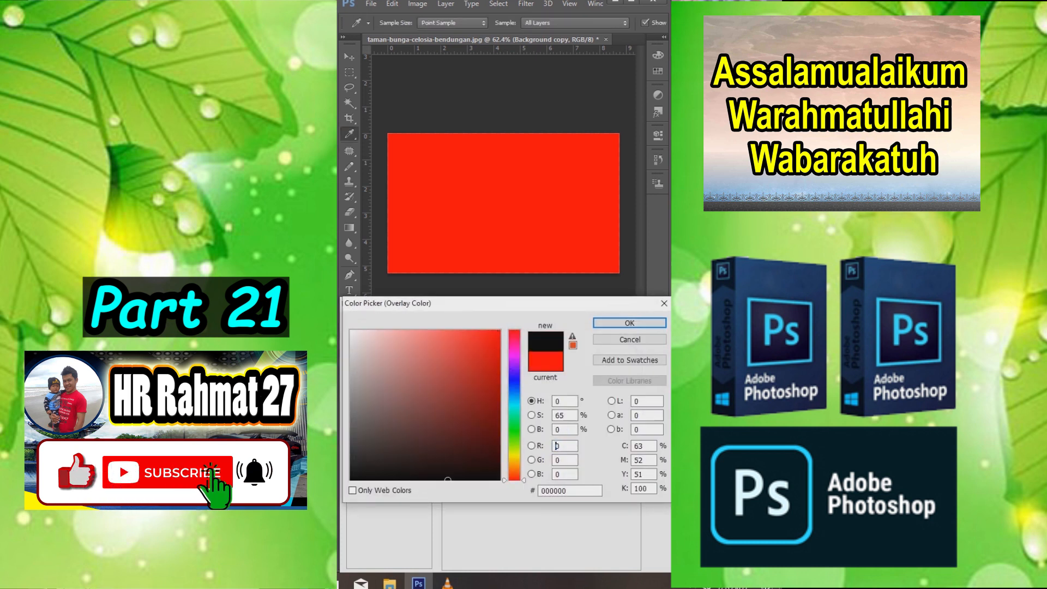
{"action": "key", "text": "Return"}
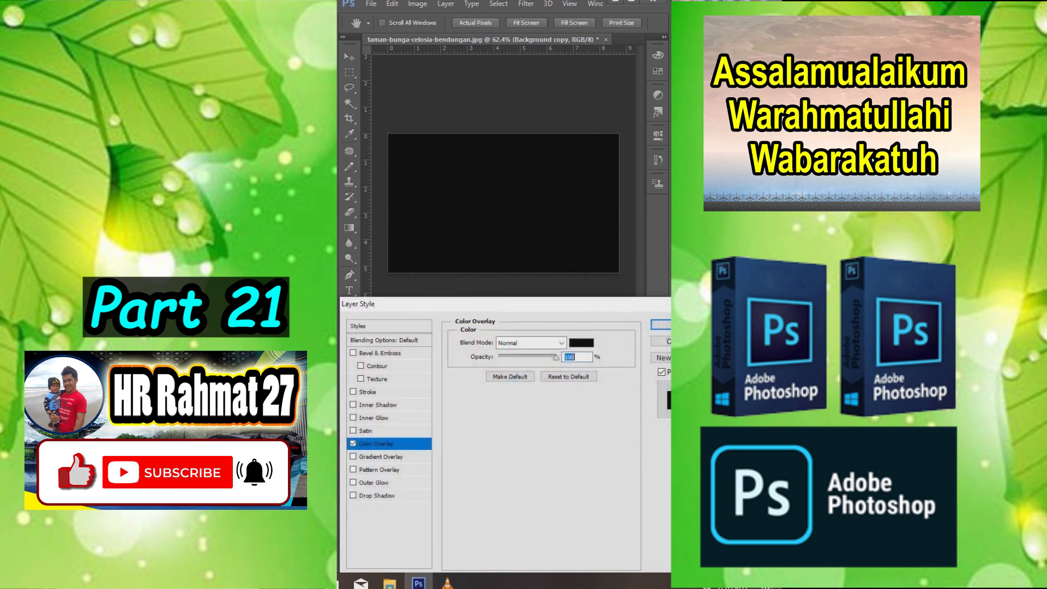
{"action": "key", "text": "Return"}
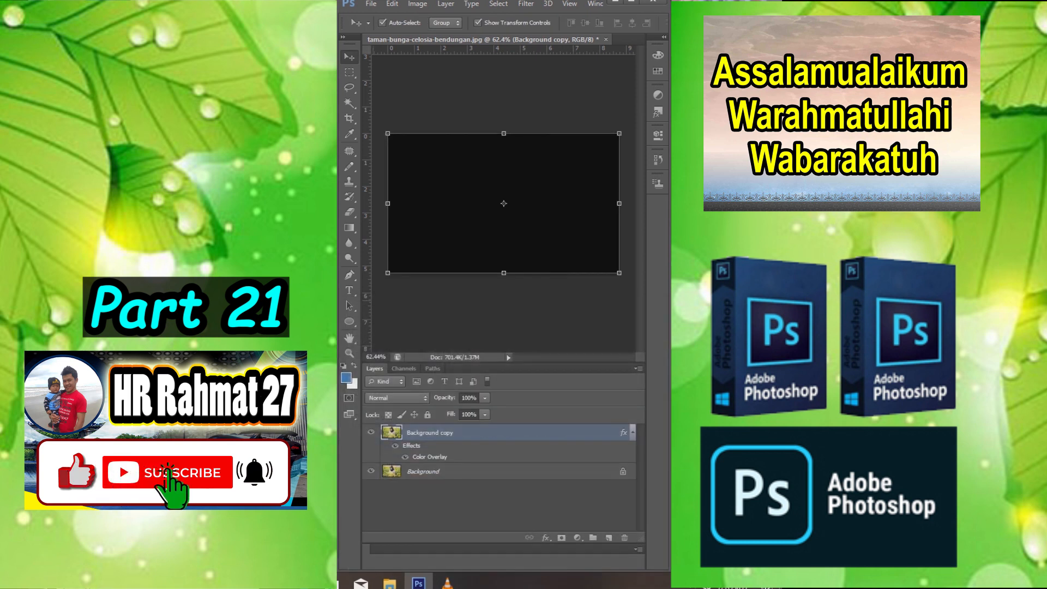
- Set the Eraser size to 422 px and erase the centre of the black layer over the woman, leaving a dark vignette
{"action": "key", "text": "e"}
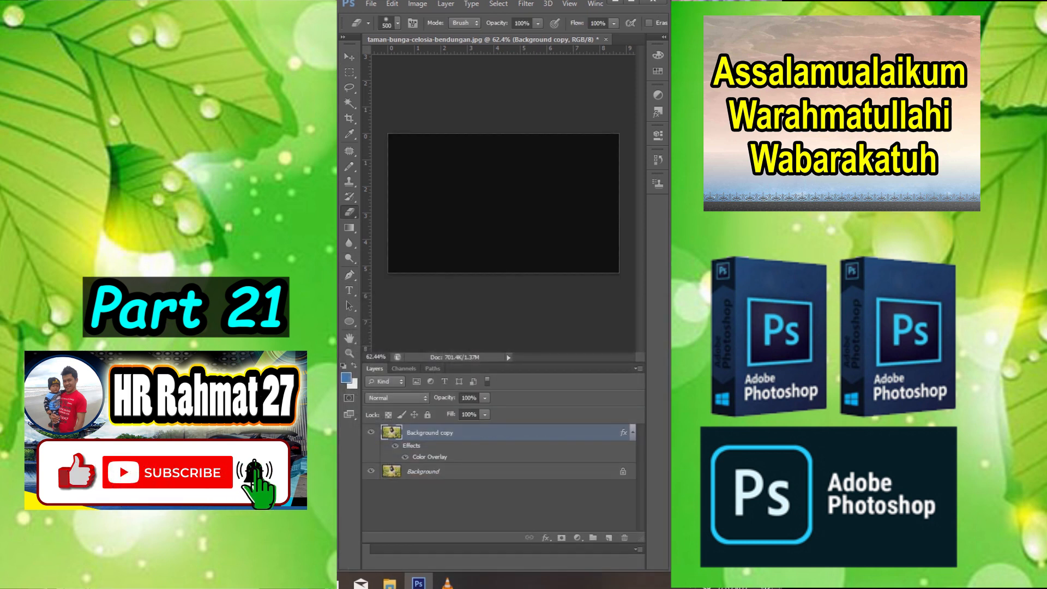
{"action": "left_click", "coordinate": [397, 23]}
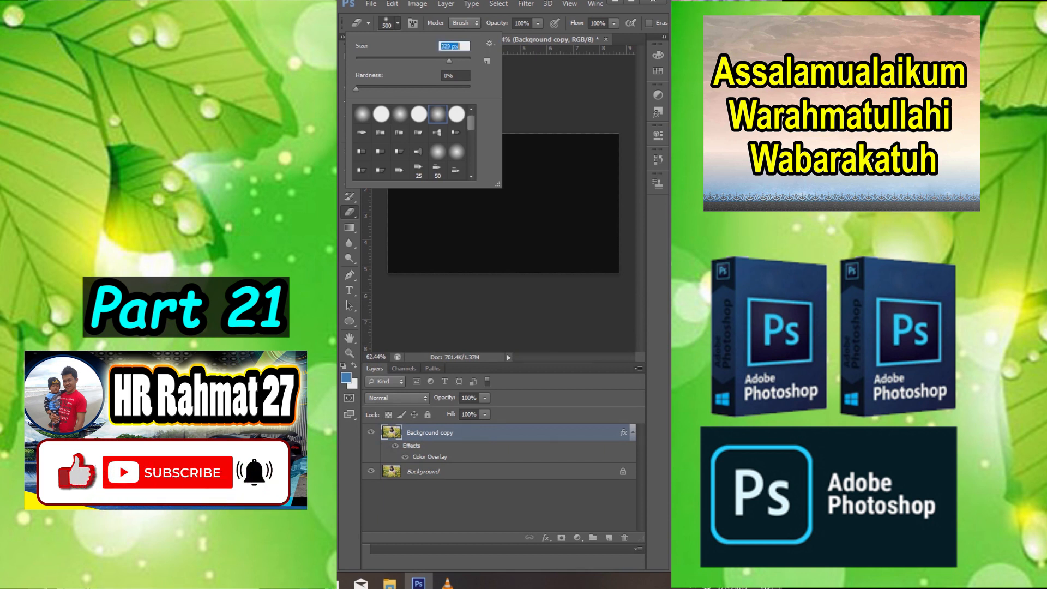
{"action": "left_click_drag", "start_coordinate": [443, 61], "coordinate": [454, 60]}
{"action": "right_click", "coordinate": [510, 103]}
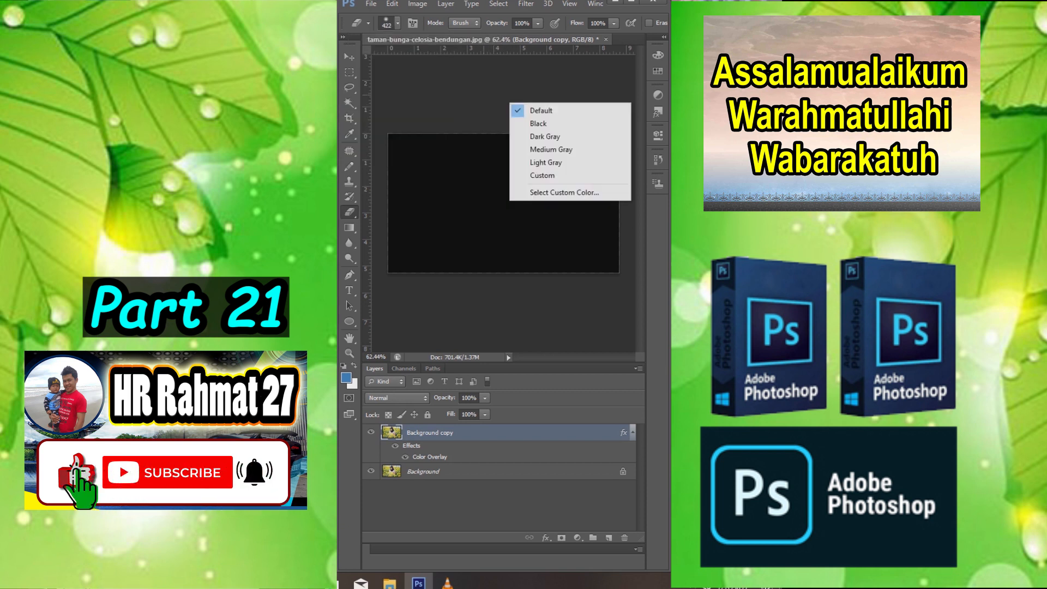
{"action": "key", "text": "Escape"}
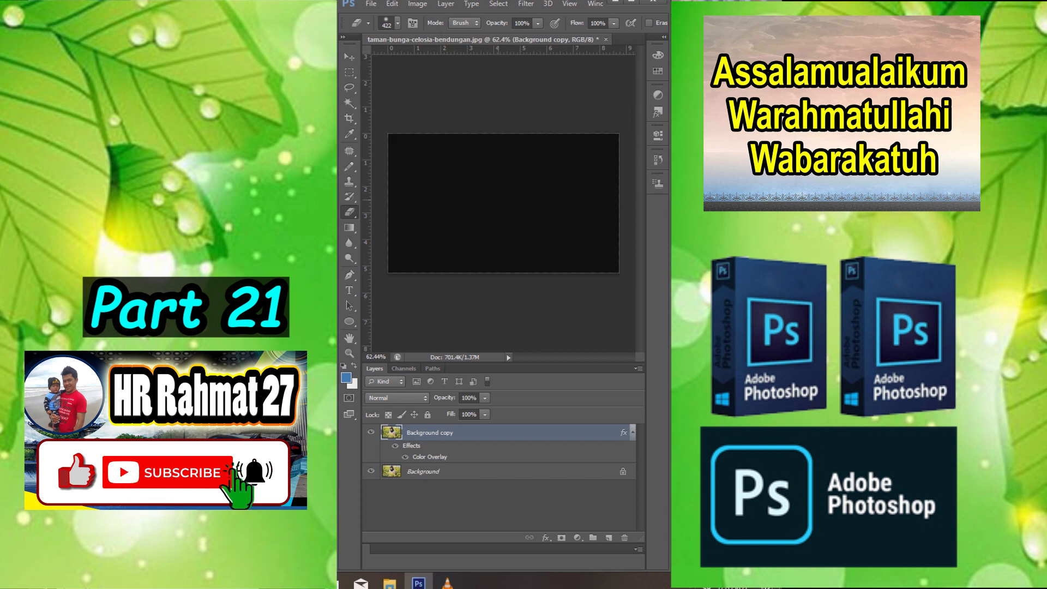
{"action": "left_click", "coordinate": [498, 200]}
{"action": "scroll", "coordinate": [497, 200], "scroll_direction": "up", "scroll_amount": 6}
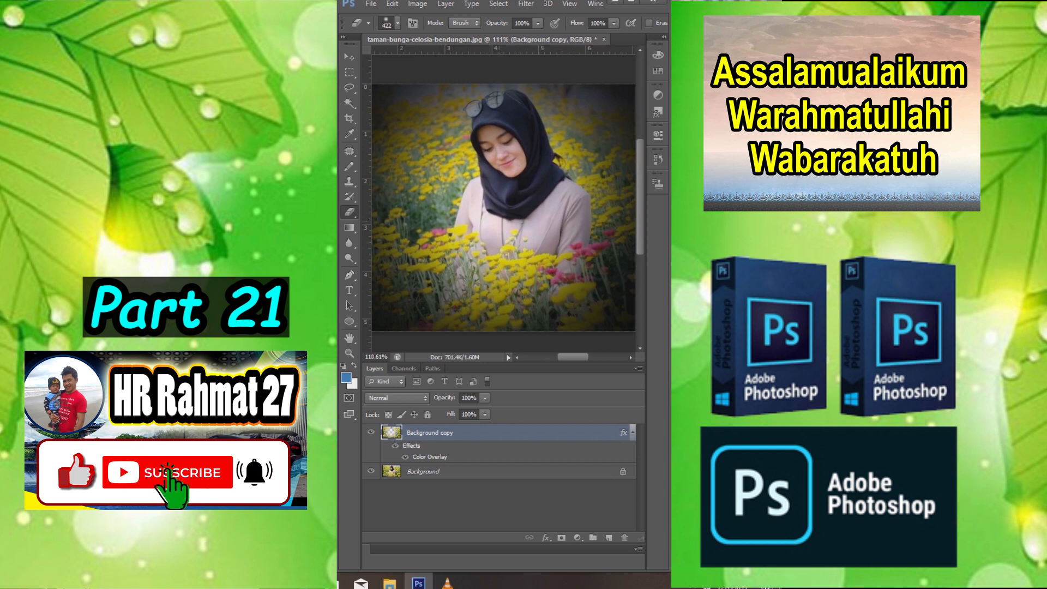
{"action": "scroll", "coordinate": [498, 200], "scroll_direction": "down", "scroll_amount": 5}
{"action": "left_click", "coordinate": [349, 56]}
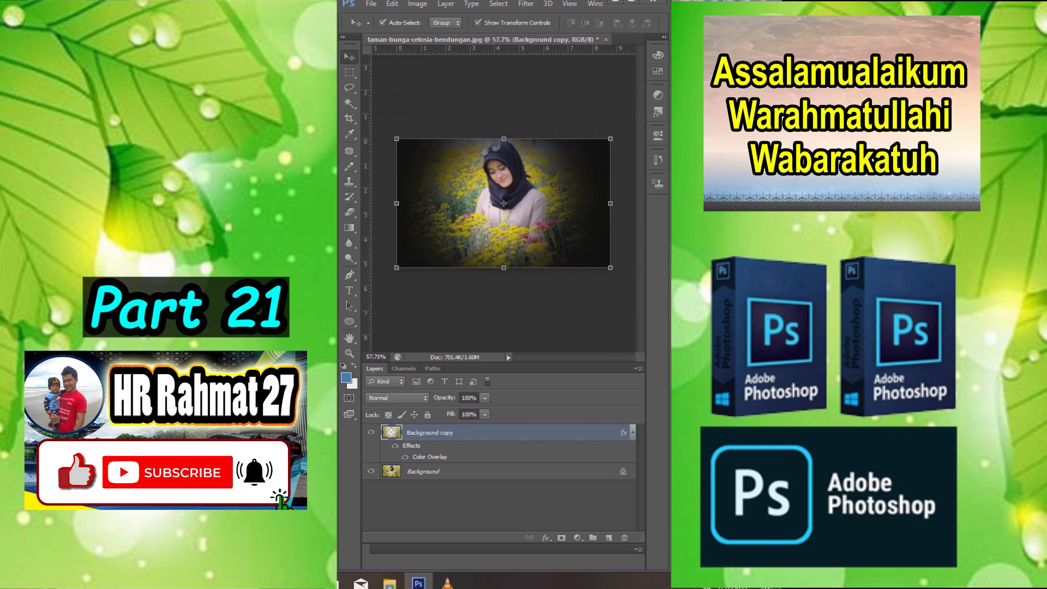
- Toggle the Background copy layer's visibility to compare the photo with and without the dark vignette
{"action": "left_click", "coordinate": [503, 113]}
{"action": "scroll", "coordinate": [503, 112], "scroll_direction": "down", "scroll_amount": 3}
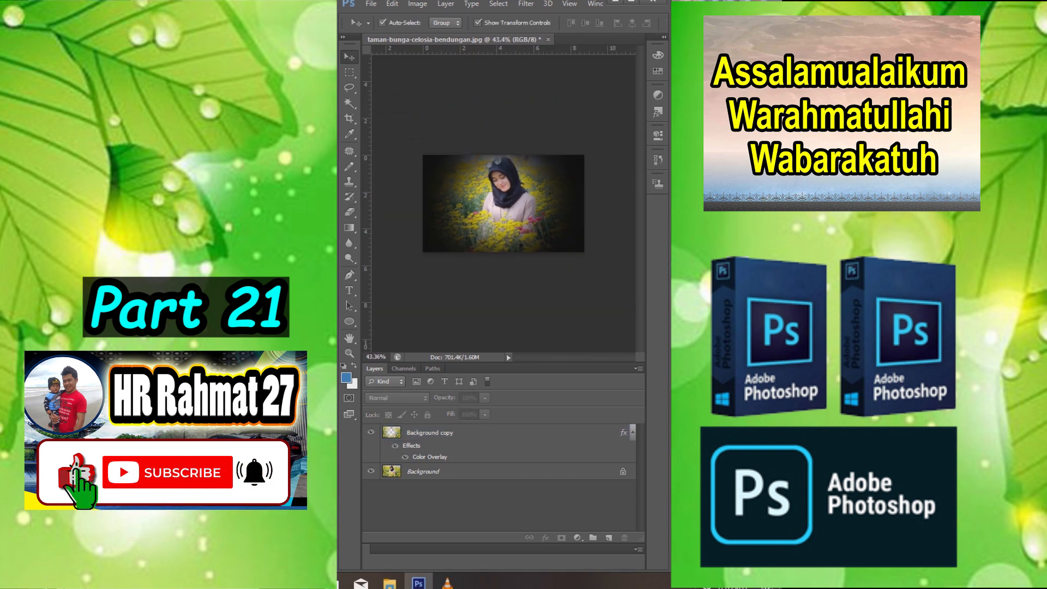
{"action": "left_click", "coordinate": [371, 432]}
{"action": "left_click", "coordinate": [371, 432]}
{"action": "left_click", "coordinate": [371, 432]}
{"action": "left_click", "coordinate": [371, 432]}
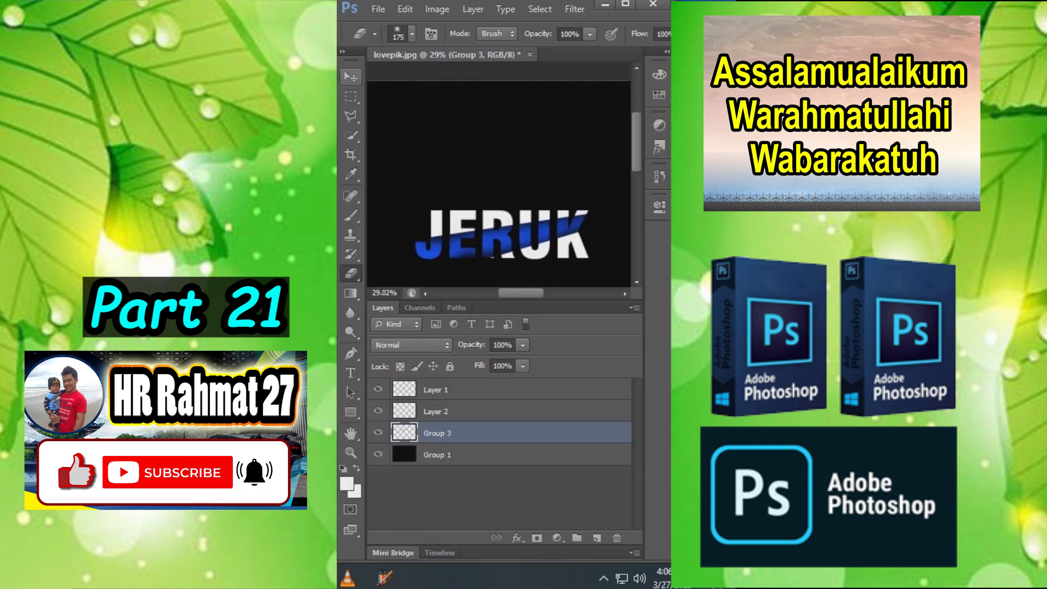
- Examine the finished sliced JERUK text and the separate layers that form its slices
{"action": "left_click", "coordinate": [350, 77]}
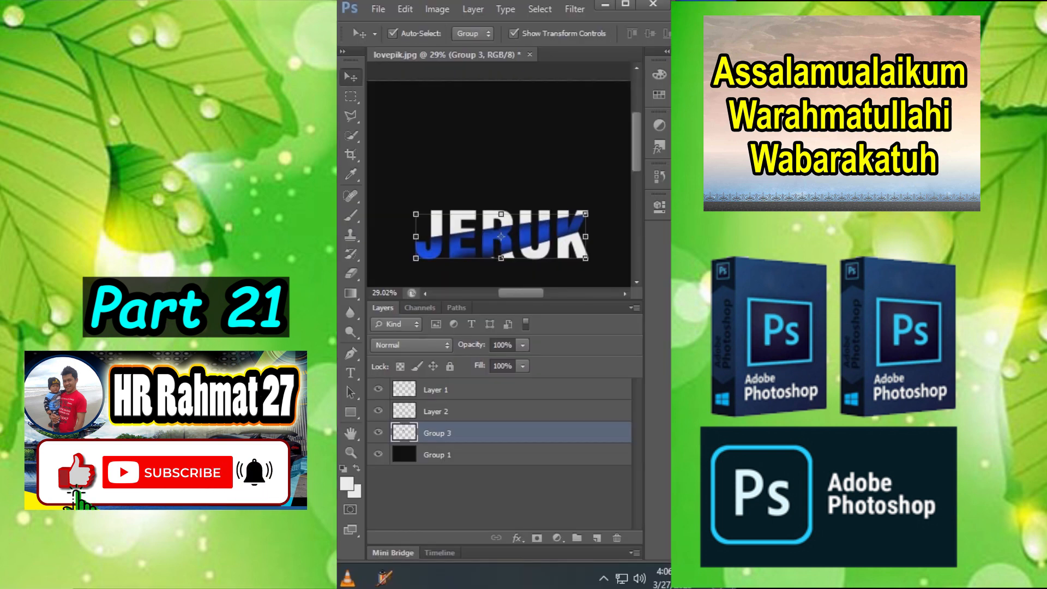
{"action": "left_click", "coordinate": [530, 277]}
{"action": "scroll", "coordinate": [530, 278], "scroll_direction": "up", "scroll_amount": 4}
{"action": "scroll", "coordinate": [498, 190], "scroll_direction": "down", "scroll_amount": 1}
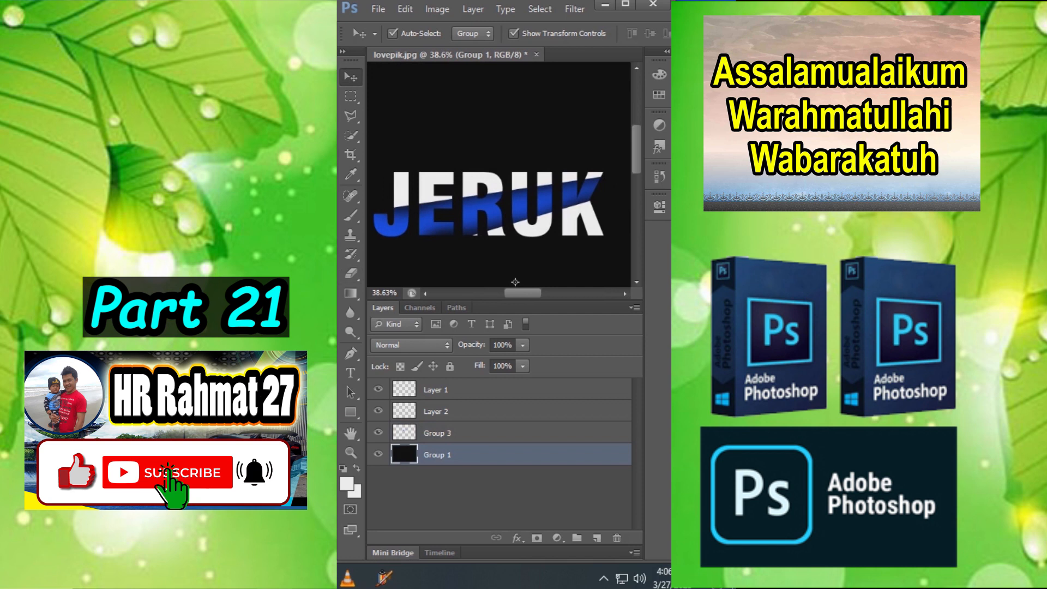
{"action": "left_click", "coordinate": [498, 189]}
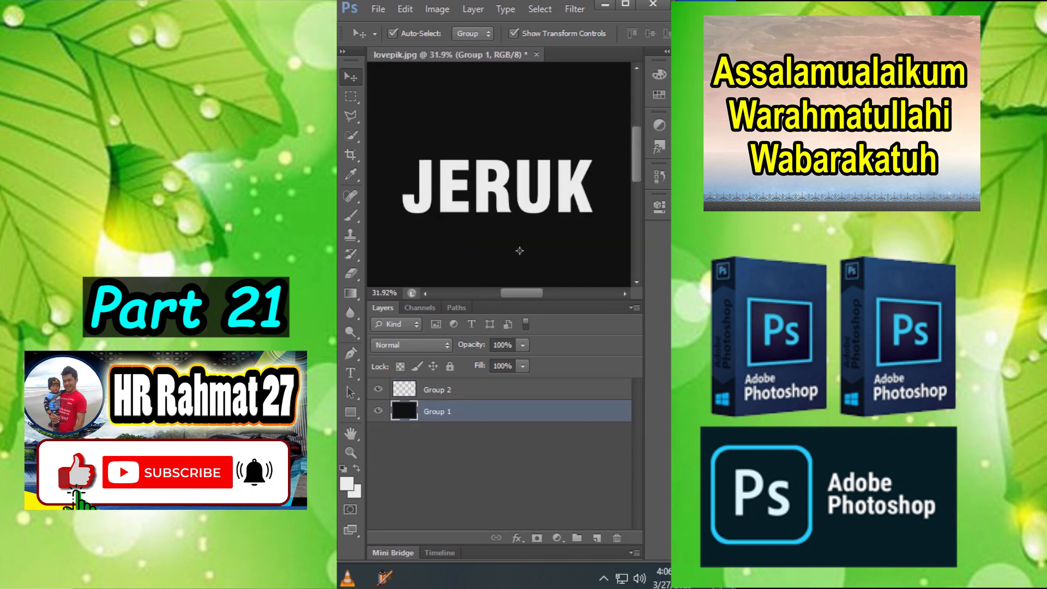
{"action": "left_click", "coordinate": [545, 191]}
- Select the upper part of the JERUK text along a slanted line with the Polygonal Lasso and cut it to a new layer
{"action": "right_click", "coordinate": [351, 116]}
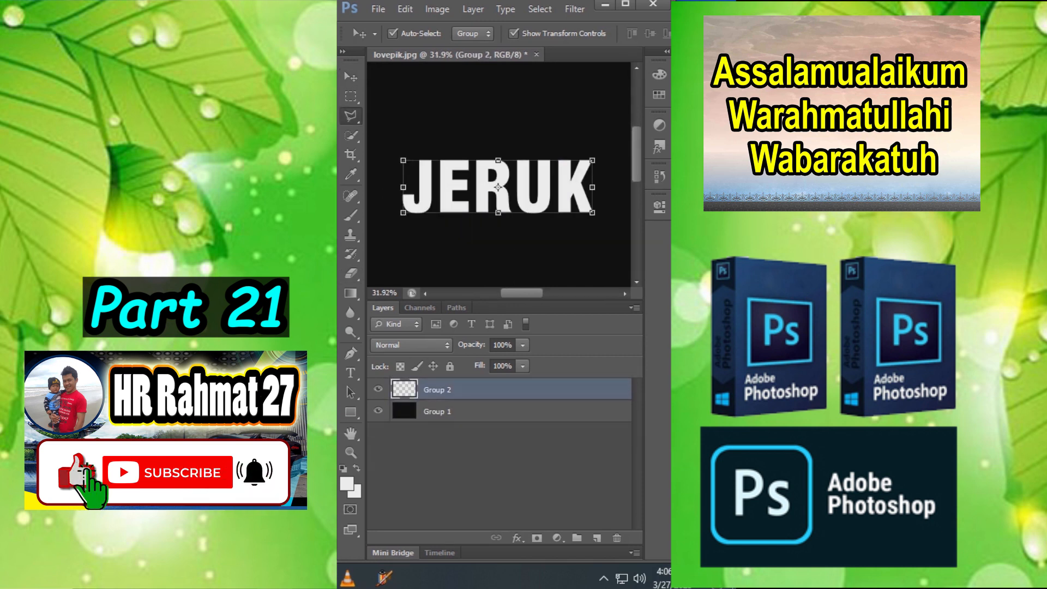
{"action": "left_click", "coordinate": [420, 127]}
{"action": "left_click", "coordinate": [410, 191]}
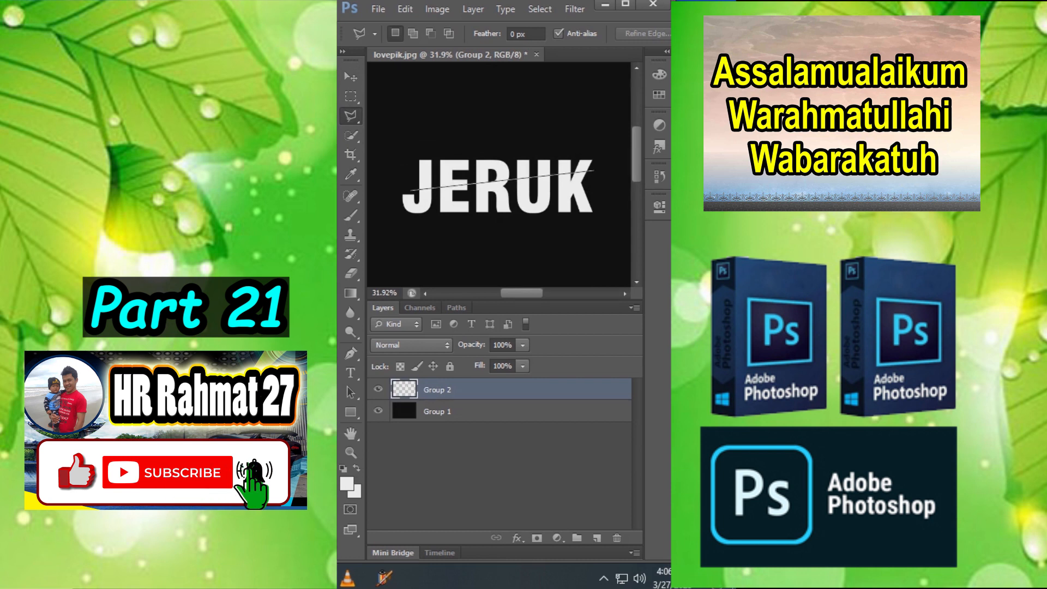
{"action": "right_click", "coordinate": [446, 175]}
{"action": "left_click", "coordinate": [480, 311]}
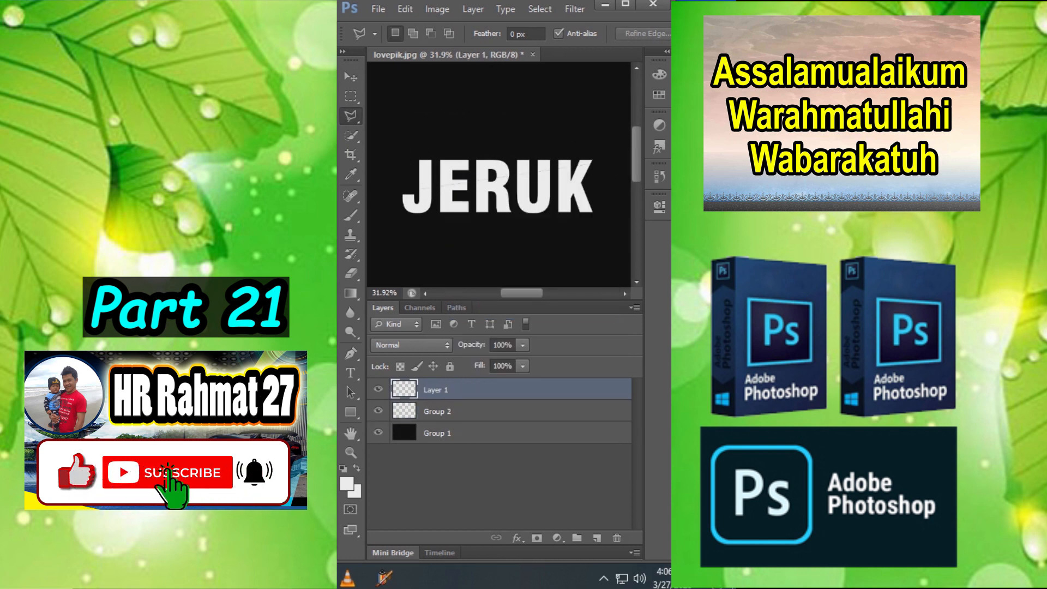
- Select the lower-right part of the JERUK text on Group 2 along a slanted line and cut it to a new layer
{"action": "left_click", "coordinate": [438, 411]}
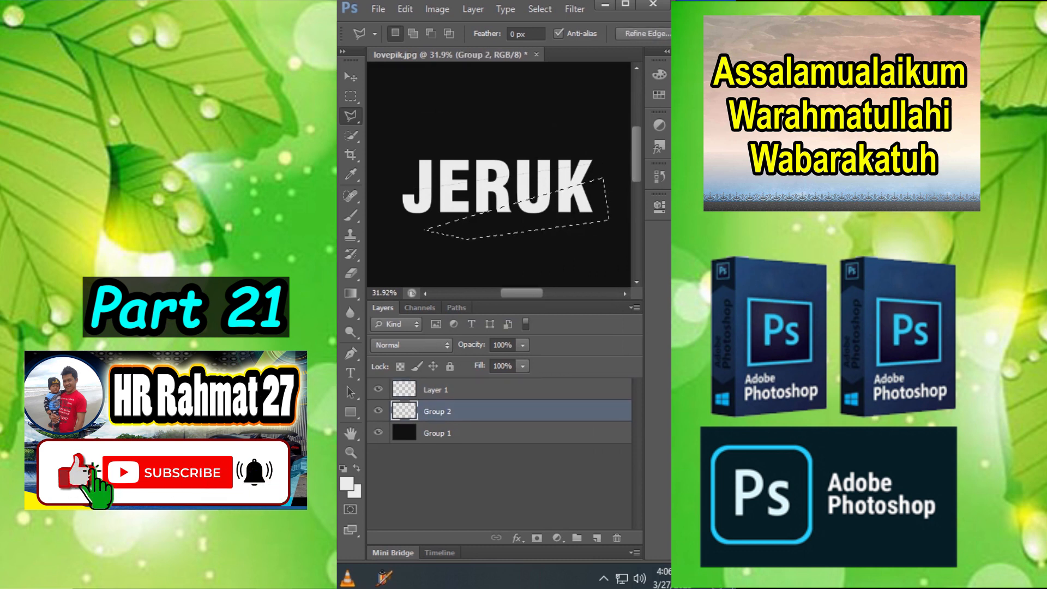
{"action": "right_click", "coordinate": [489, 229]}
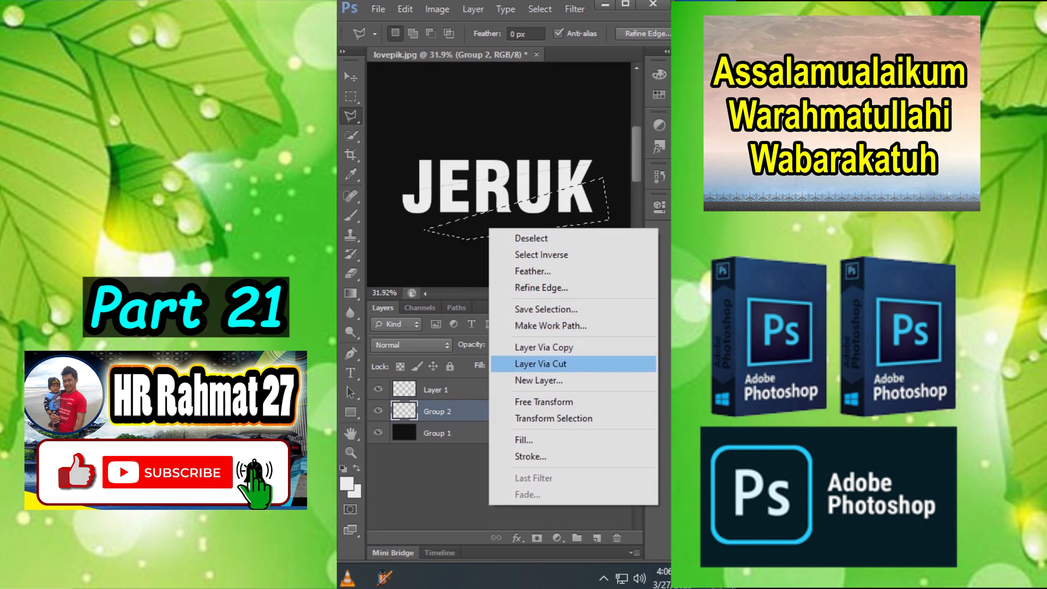
{"action": "left_click", "coordinate": [541, 364]}
- Apply a blue Color Overlay in Normal blend mode at 100% opacity to the Group 2 slice of the JERUK text
{"action": "left_click", "coordinate": [437, 433]}
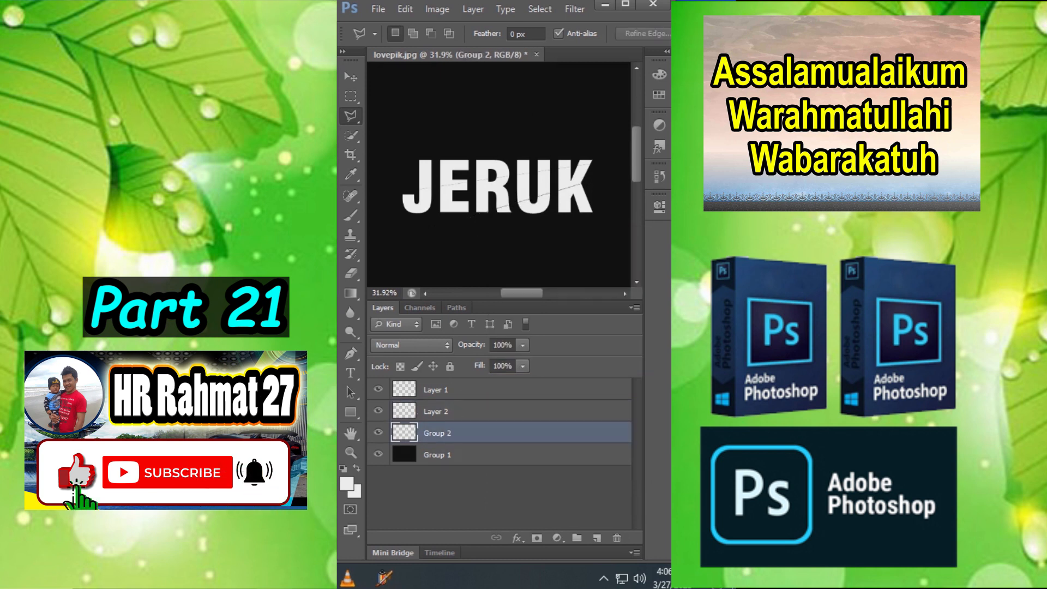
{"action": "left_click", "coordinate": [517, 538]}
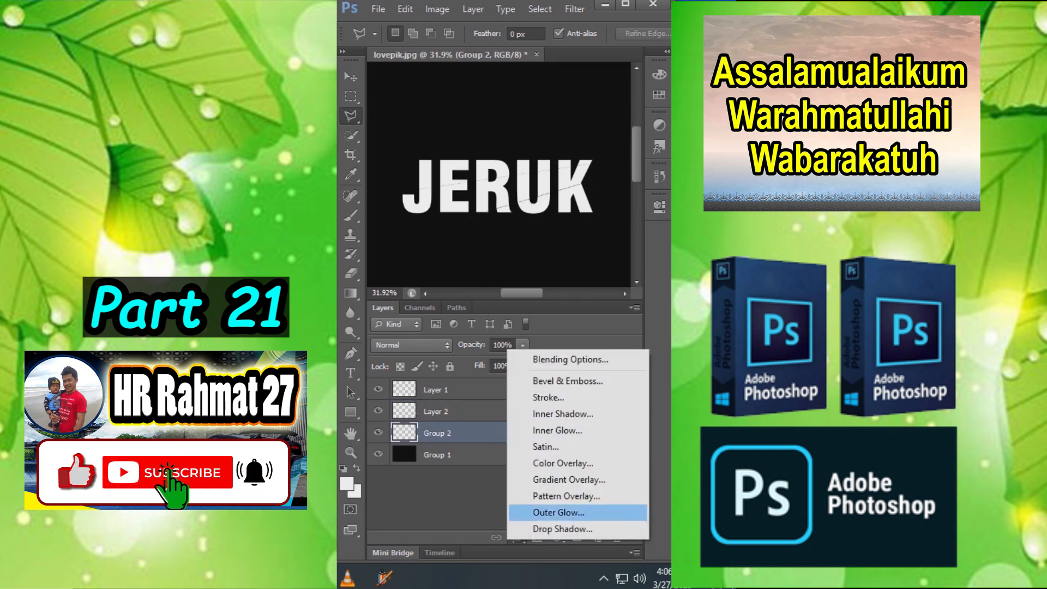
{"action": "left_click", "coordinate": [557, 464]}
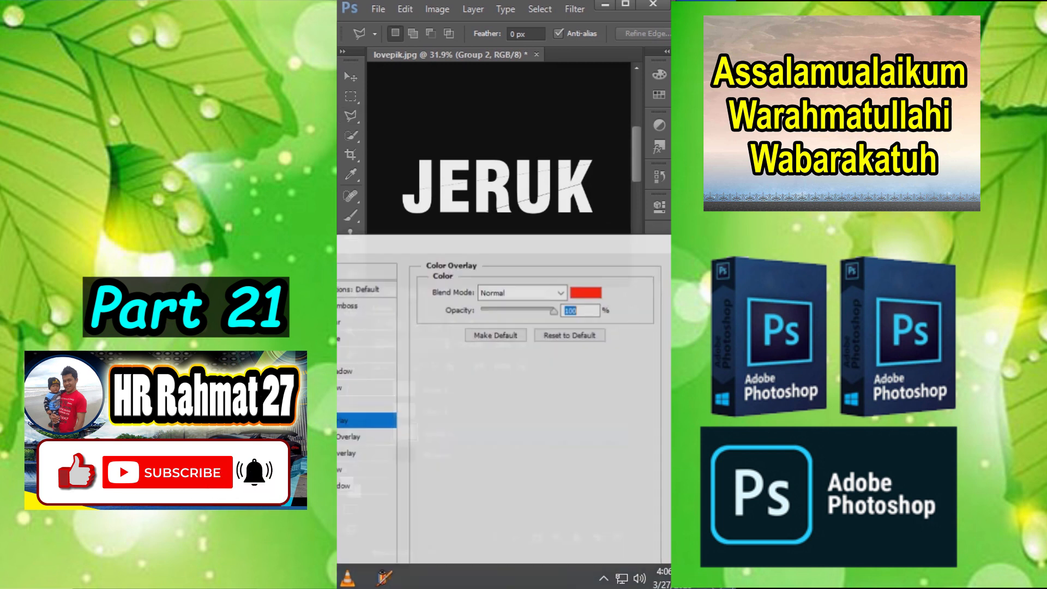
{"action": "left_click", "coordinate": [587, 293]}
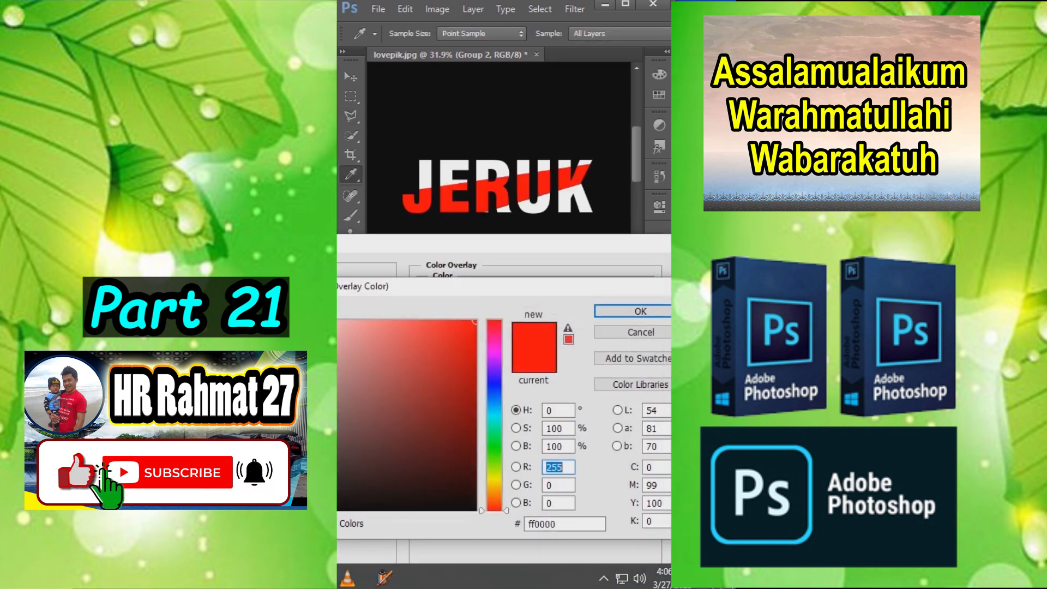
{"action": "left_click", "coordinate": [494, 385]}
{"action": "left_click_drag", "start_coordinate": [495, 385], "coordinate": [494, 391]}
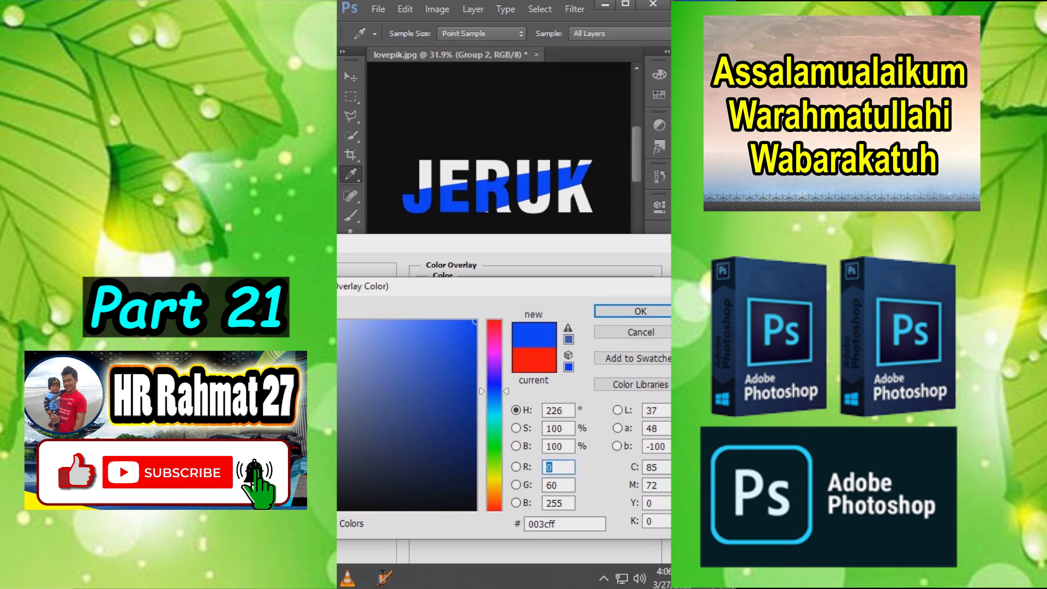
{"action": "key", "text": "Return"}
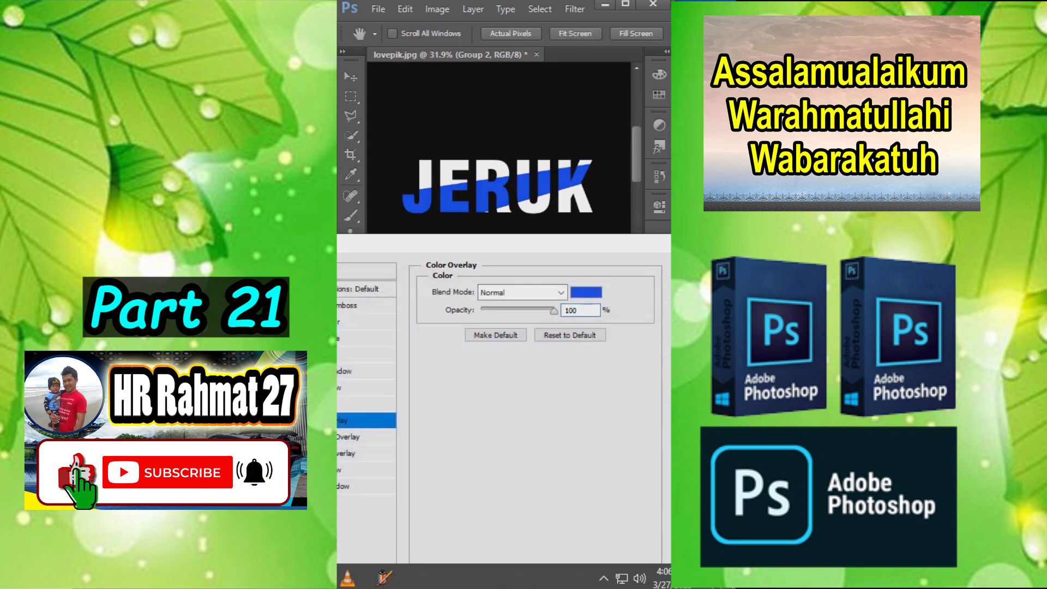
{"action": "key", "text": "Return"}
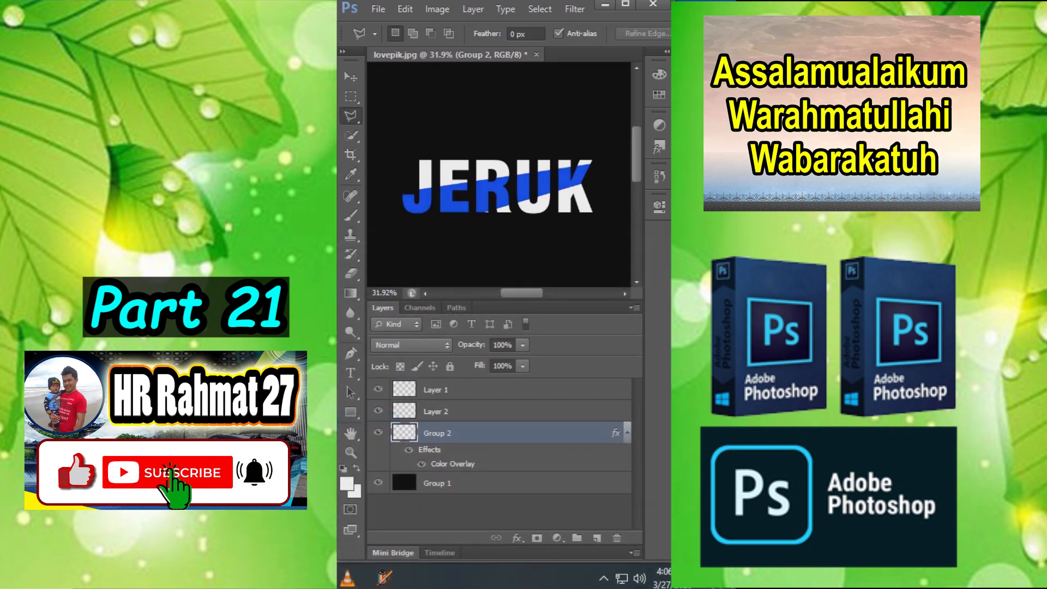
- Group and merge the blue slice into a plain layer and soften its slanted edges using the Eraser at size 175
{"action": "key", "text": "ctrl+g"}
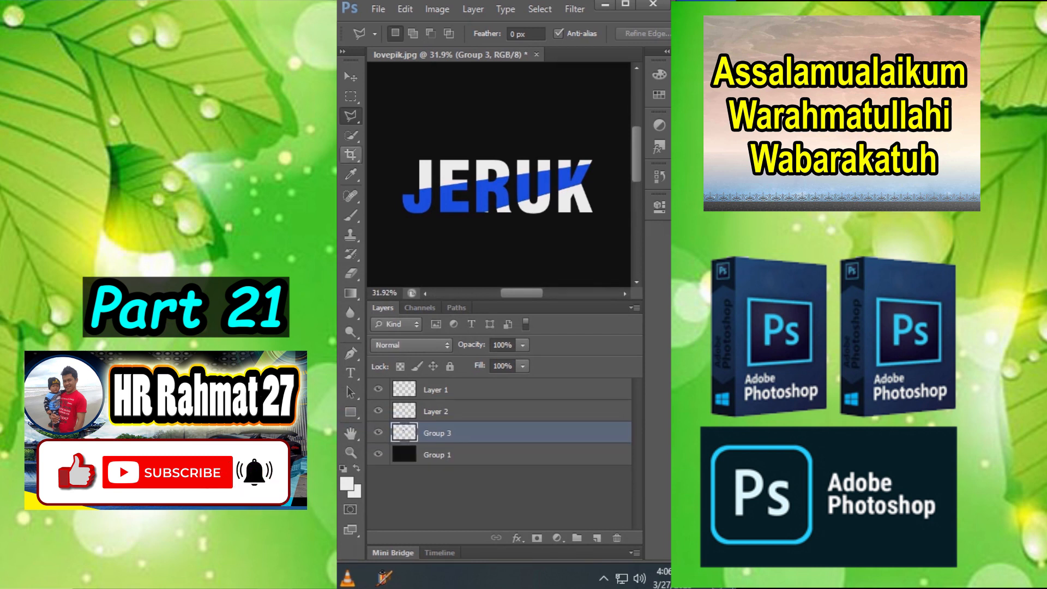
{"action": "left_click", "coordinate": [350, 273]}
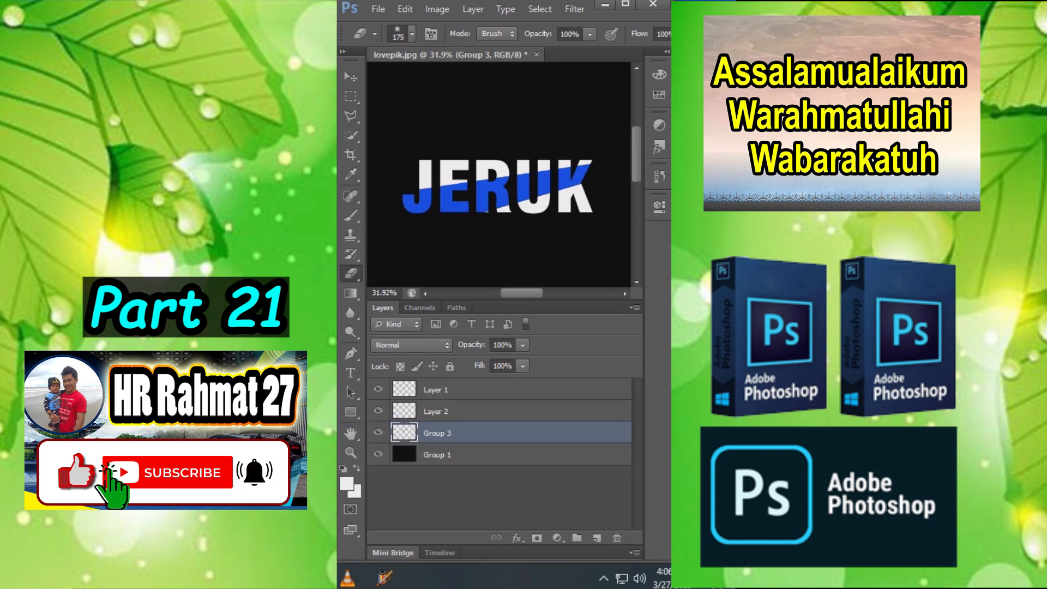
{"action": "scroll", "coordinate": [499, 175], "scroll_direction": "up", "scroll_amount": 3}
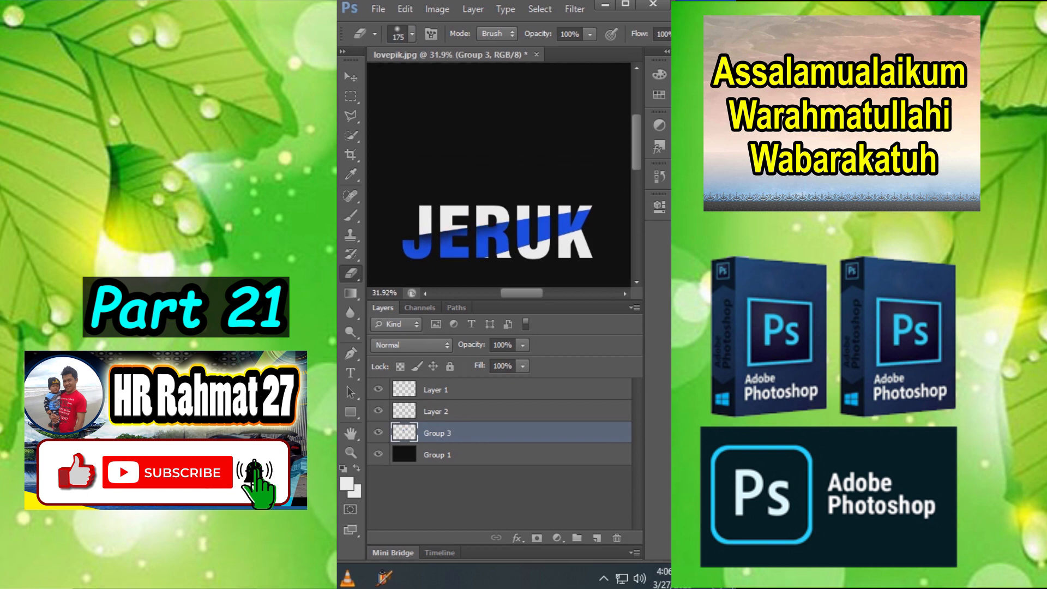
{"action": "left_click_drag", "start_coordinate": [590, 233], "coordinate": [452, 266]}
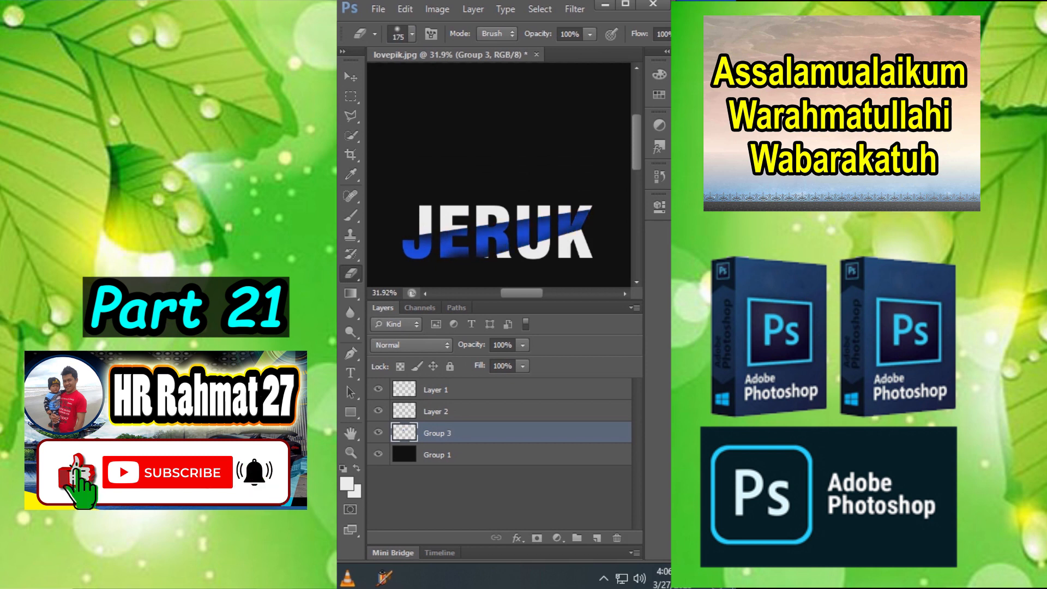
{"action": "scroll", "coordinate": [547, 264], "scroll_direction": "down", "scroll_amount": 1}
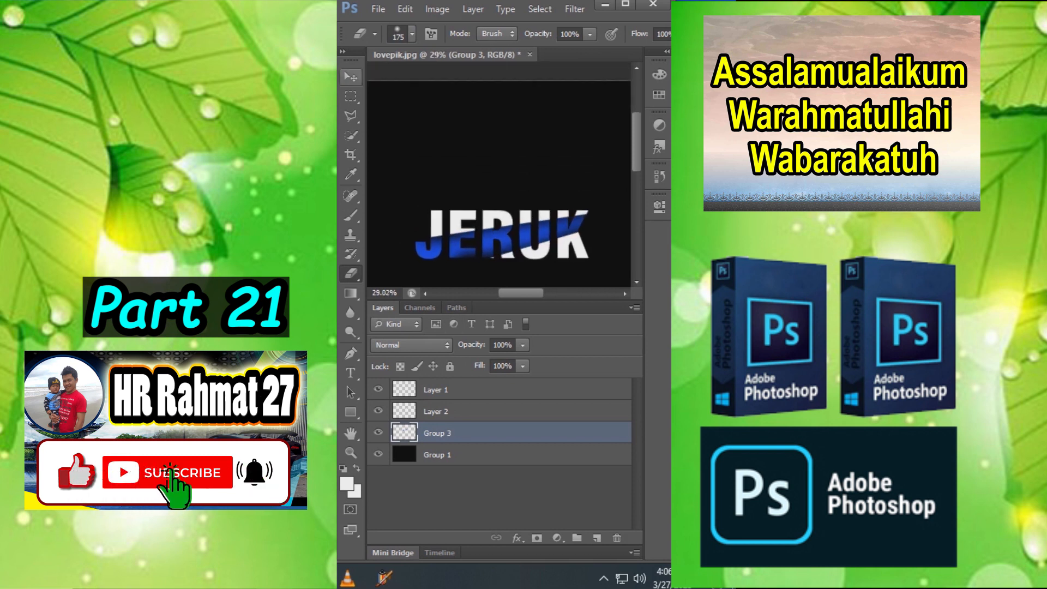
- Inspect the JERUK slices one by one and put the lower-right white slice on Layer 2 into Free Transform
{"action": "left_click", "coordinate": [350, 77]}
{"action": "left_click", "coordinate": [491, 158]}
{"action": "scroll", "coordinate": [491, 158], "scroll_direction": "up", "scroll_amount": 1}
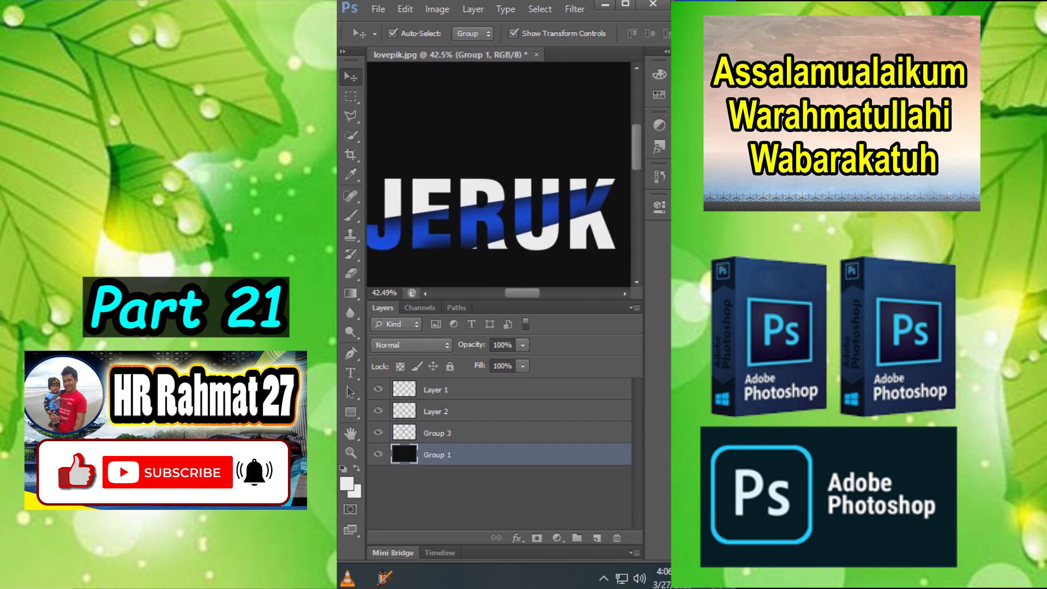
{"action": "scroll", "coordinate": [515, 282], "scroll_direction": "down", "scroll_amount": 1}
{"action": "left_click", "coordinate": [498, 189]}
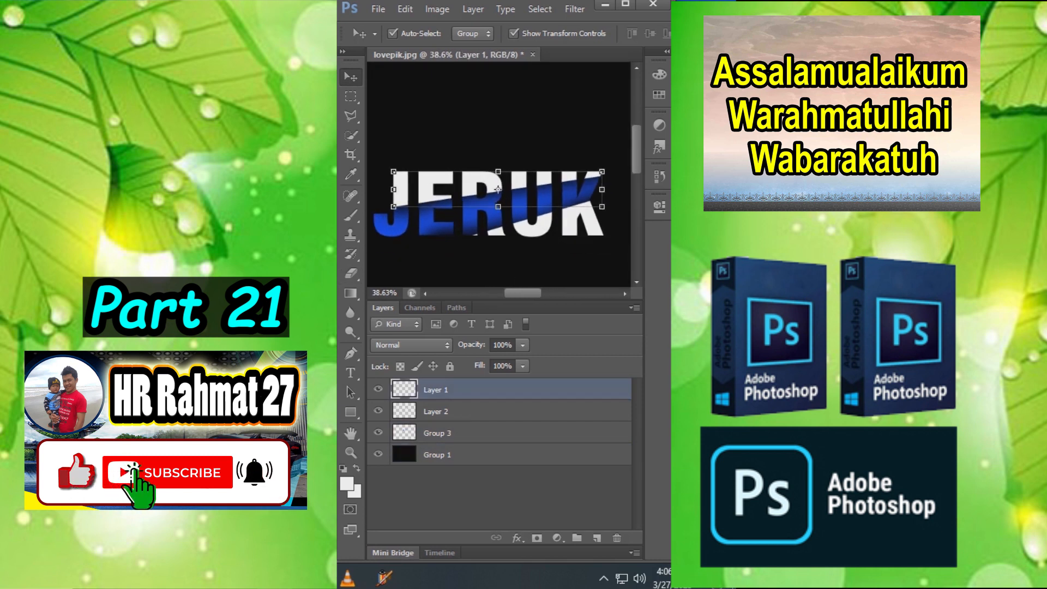
{"action": "left_click", "coordinate": [538, 218]}
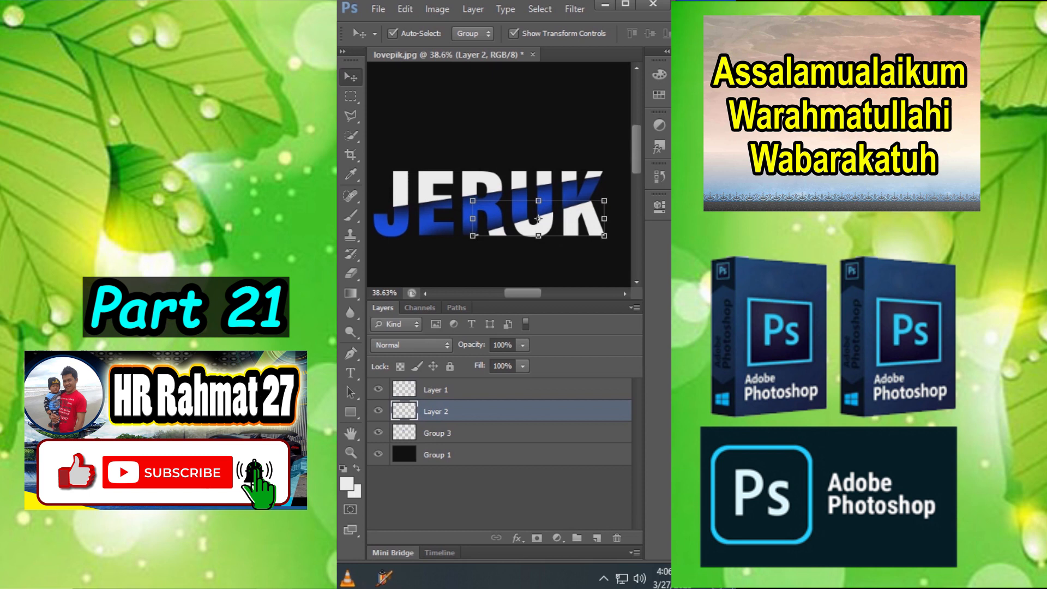
{"action": "key", "text": "ctrl+t"}
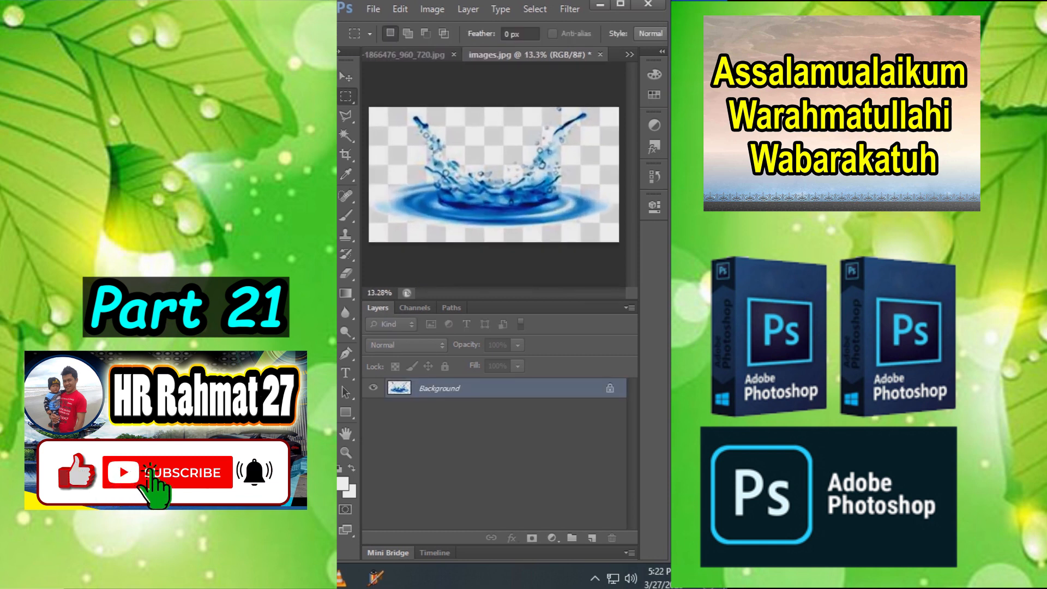
- Select the light background of images.jpg with Color Range using Sampled Colors and invert the selection to the water splash
{"action": "left_click", "coordinate": [535, 9]}
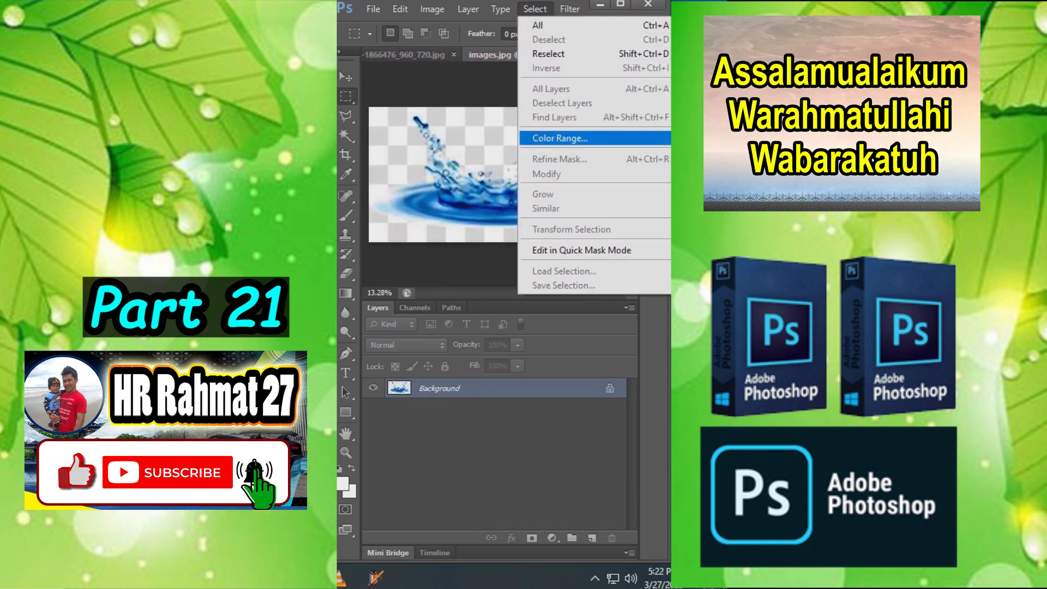
{"action": "left_click", "coordinate": [560, 138]}
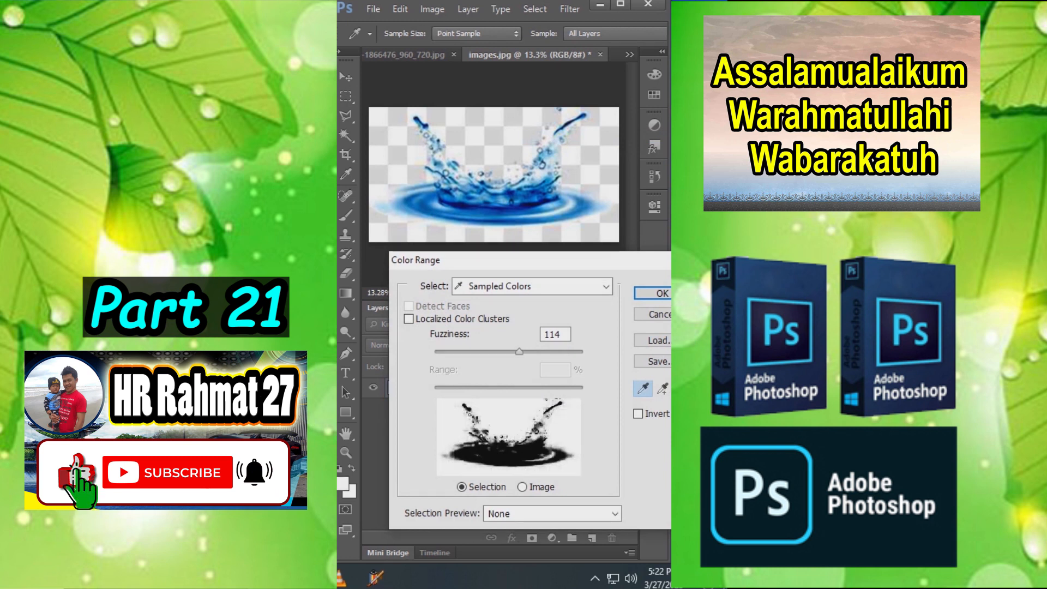
{"action": "left_click", "coordinate": [655, 293]}
{"action": "key", "text": "ctrl+shift+i"}
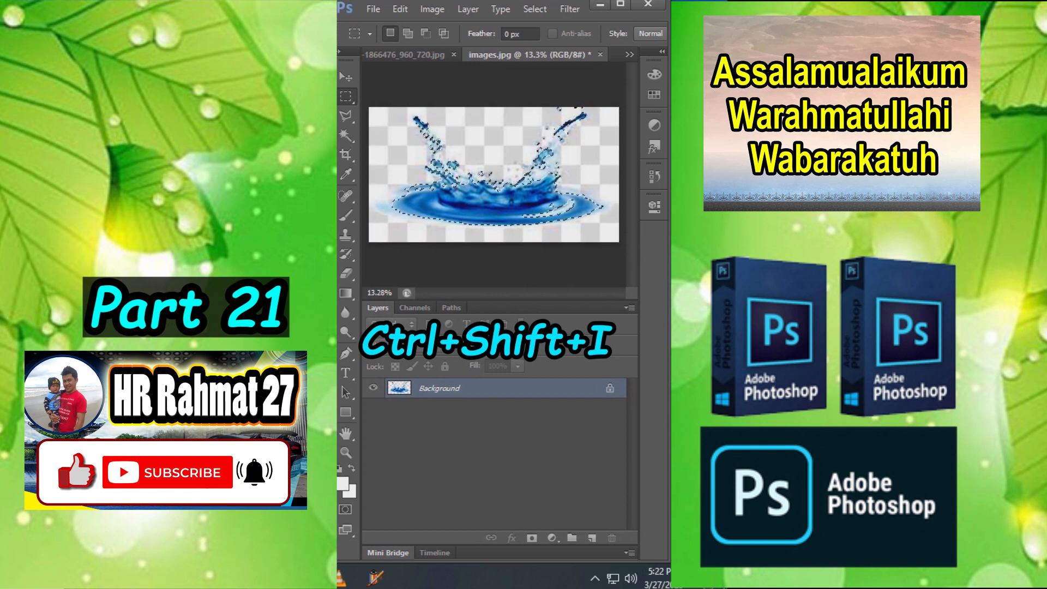
- Move the selected water splash into the beverages photo, shrink it and place it around the base of the glass
{"action": "key", "text": "v"}
{"action": "left_click_drag", "start_coordinate": [480, 192], "coordinate": [524, 152]}
{"action": "scroll", "coordinate": [561, 110], "scroll_direction": "down", "scroll_amount": 5}
{"action": "scroll", "coordinate": [526, 150], "scroll_direction": "up", "scroll_amount": 5}
{"action": "key", "text": "Return"}
{"action": "left_click_drag", "start_coordinate": [558, 113], "coordinate": [471, 247]}
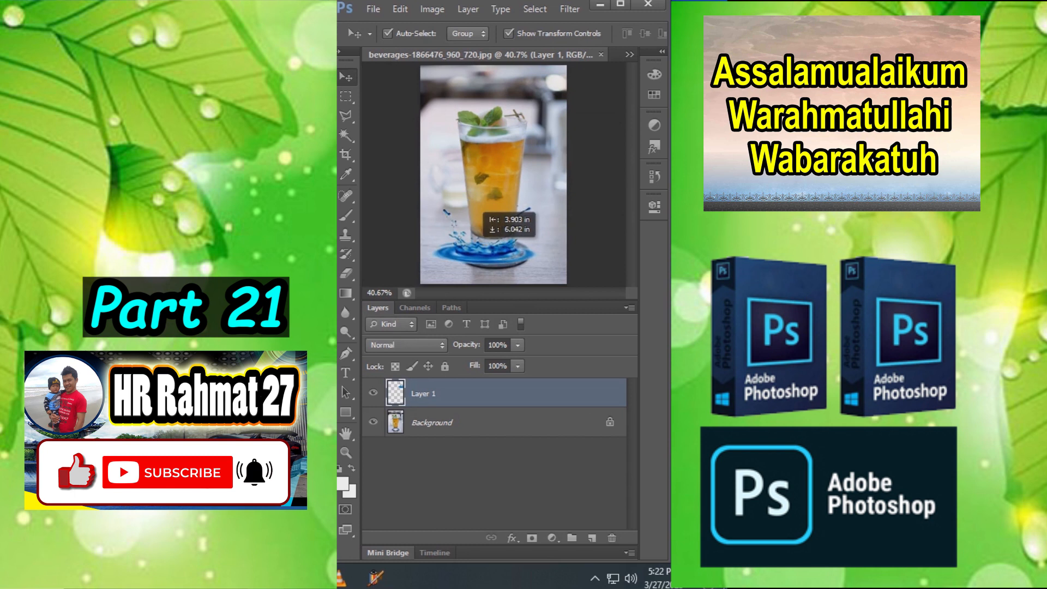
- Stretch the splash to 110% width and about 237% height and centre it around the base of the glass
{"action": "key", "text": "ctrl+t"}
{"action": "left_click_drag", "start_coordinate": [497, 210], "coordinate": [497, 125]}
{"action": "left_click_drag", "start_coordinate": [502, 245], "coordinate": [497, 257]}
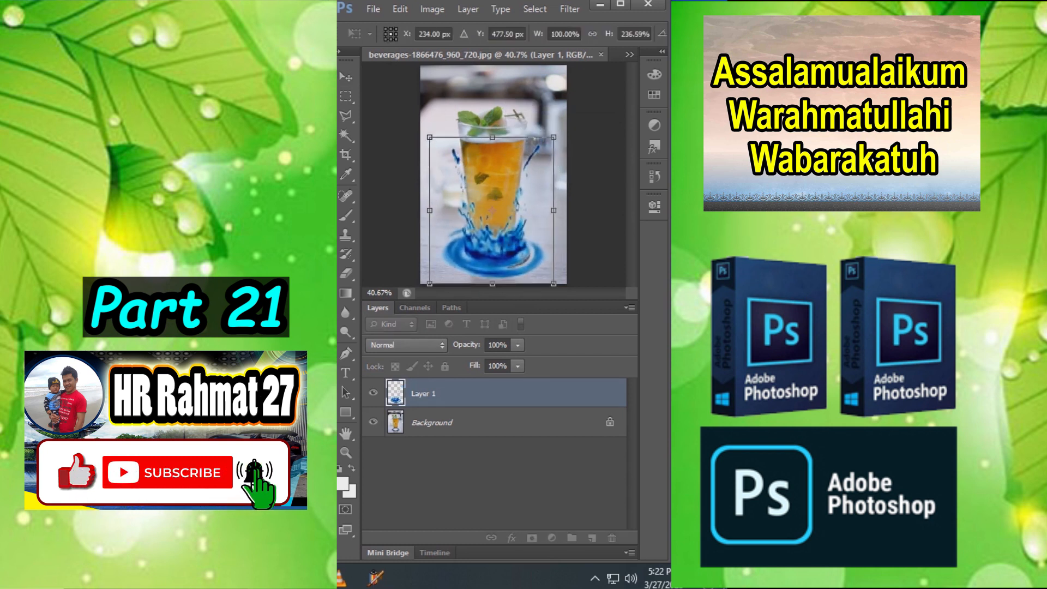
{"action": "left_click_drag", "start_coordinate": [554, 210], "coordinate": [566, 210]}
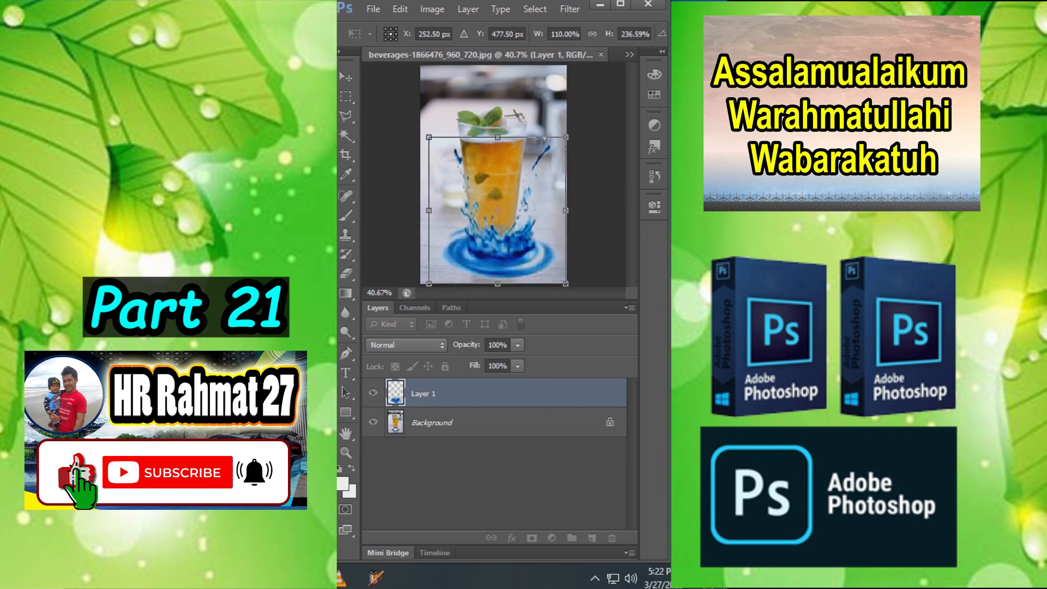
{"action": "left_click_drag", "start_coordinate": [527, 260], "coordinate": [522, 260]}
{"action": "scroll", "coordinate": [506, 250], "scroll_direction": "up", "scroll_amount": 5}
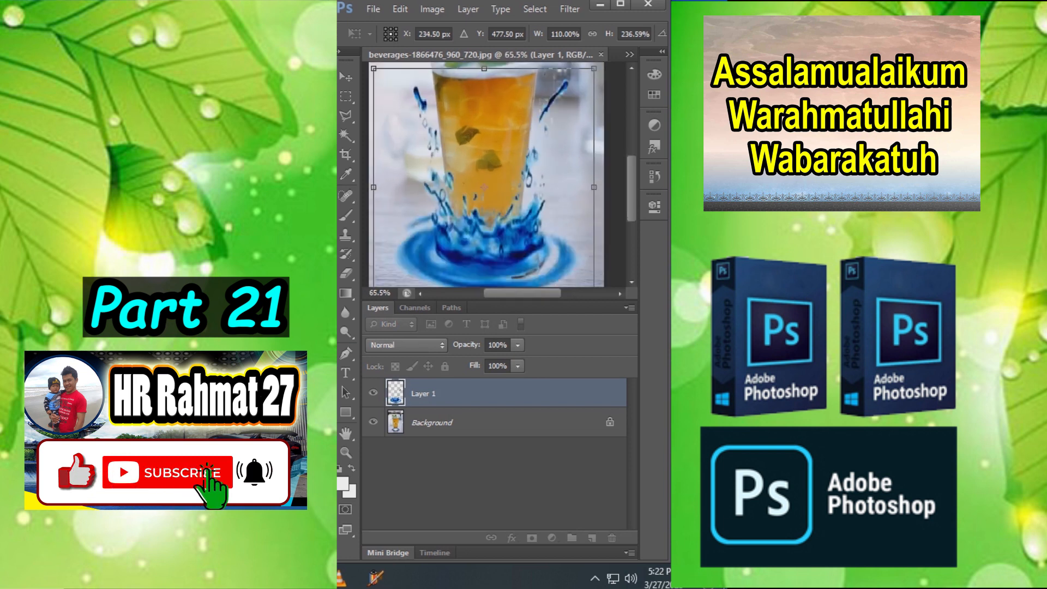
{"action": "key", "text": "Return"}
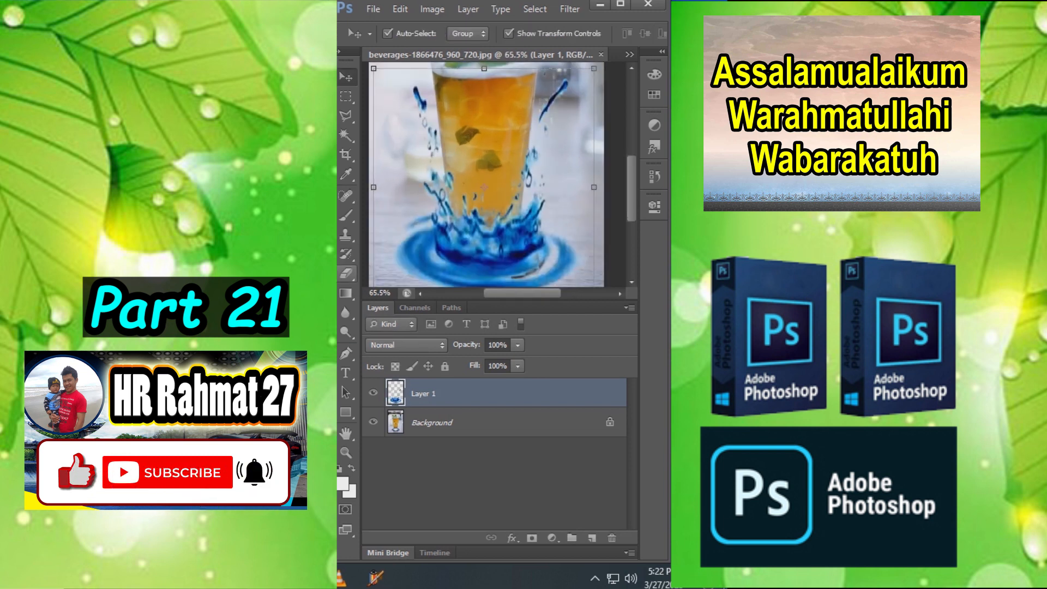
- Erase the part of the splash covering the front of the glass bottom using the Eraser at size 90
{"action": "key", "text": "e"}
{"action": "mouse_move", "coordinate": [469, 246]}
{"action": "left_mouse_down"}
{"action": "mouse_move", "coordinate": [464, 218]}
{"action": "mouse_move", "coordinate": [507, 234]}
{"action": "left_mouse_up"}
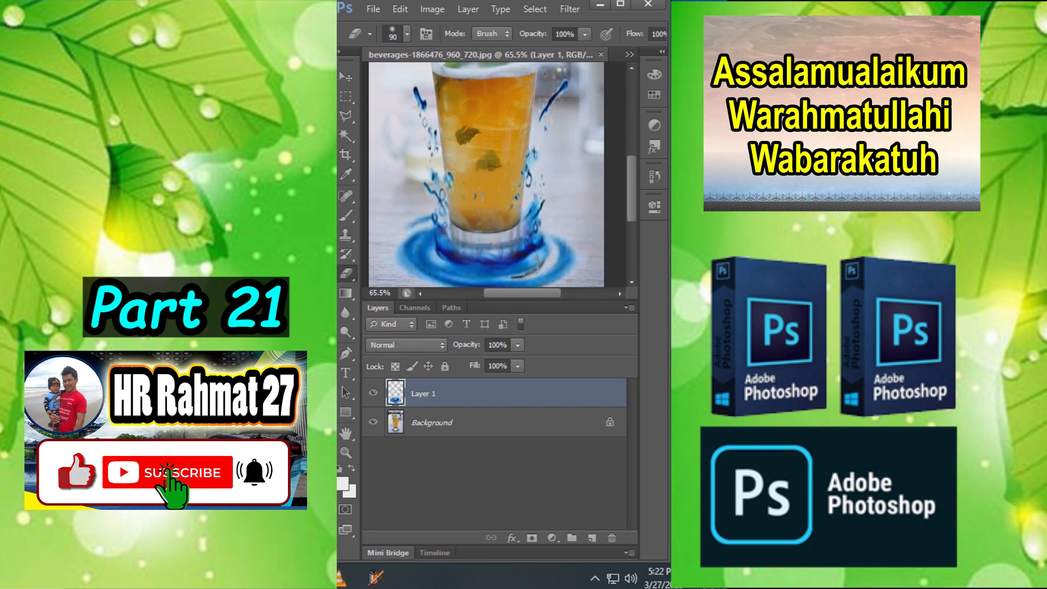
{"action": "scroll", "coordinate": [487, 180], "scroll_direction": "down", "scroll_amount": 2}
{"action": "key", "text": "v"}
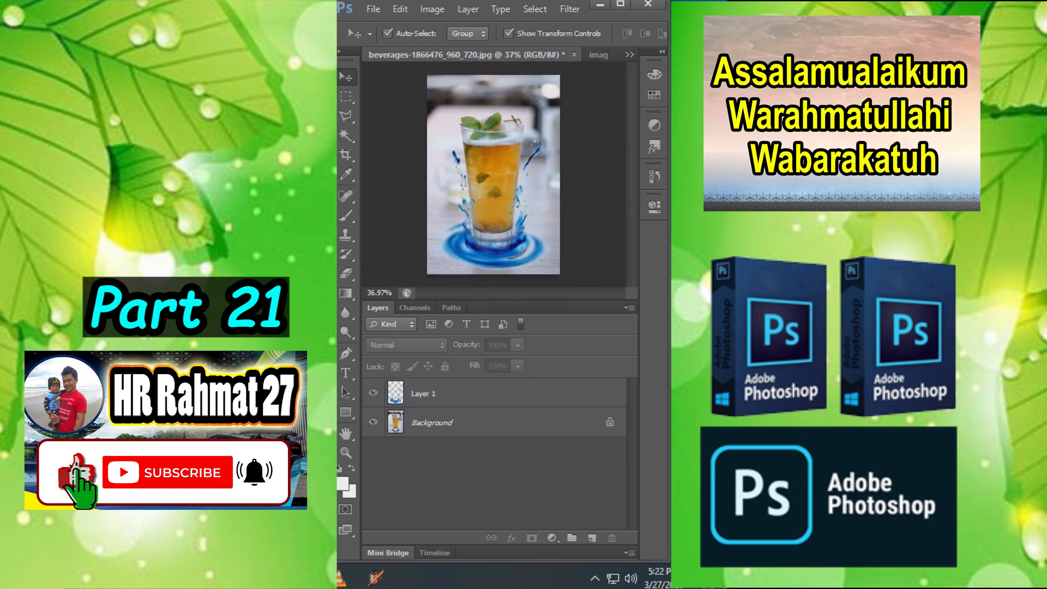
{"action": "scroll", "coordinate": [484, 175], "scroll_direction": "up", "scroll_amount": 2}
{"action": "scroll", "coordinate": [485, 174], "scroll_direction": "down", "scroll_amount": 1}
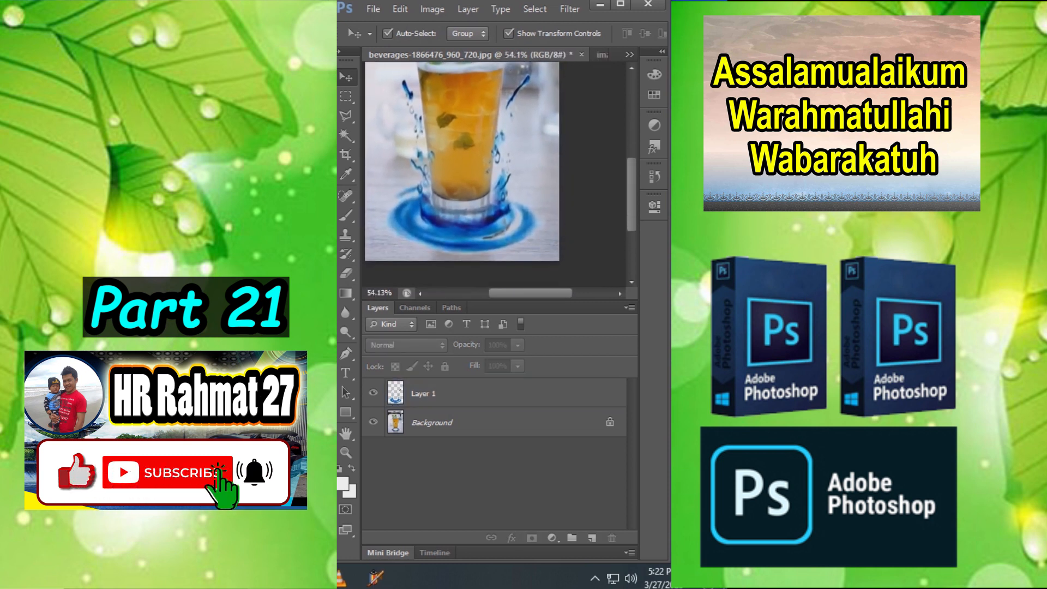
- Add an Outer Glow to the splash on Layer 1 with Screen blend mode, 75% opacity and a size of 57 px
{"action": "left_click", "coordinate": [437, 393]}
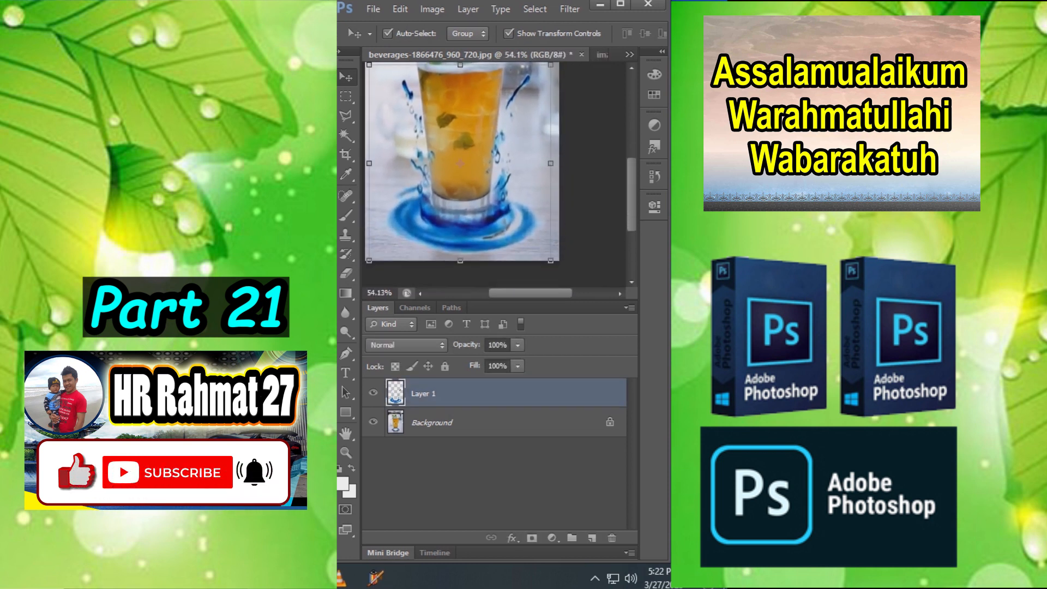
{"action": "left_click", "coordinate": [512, 538]}
{"action": "left_click", "coordinate": [553, 509]}
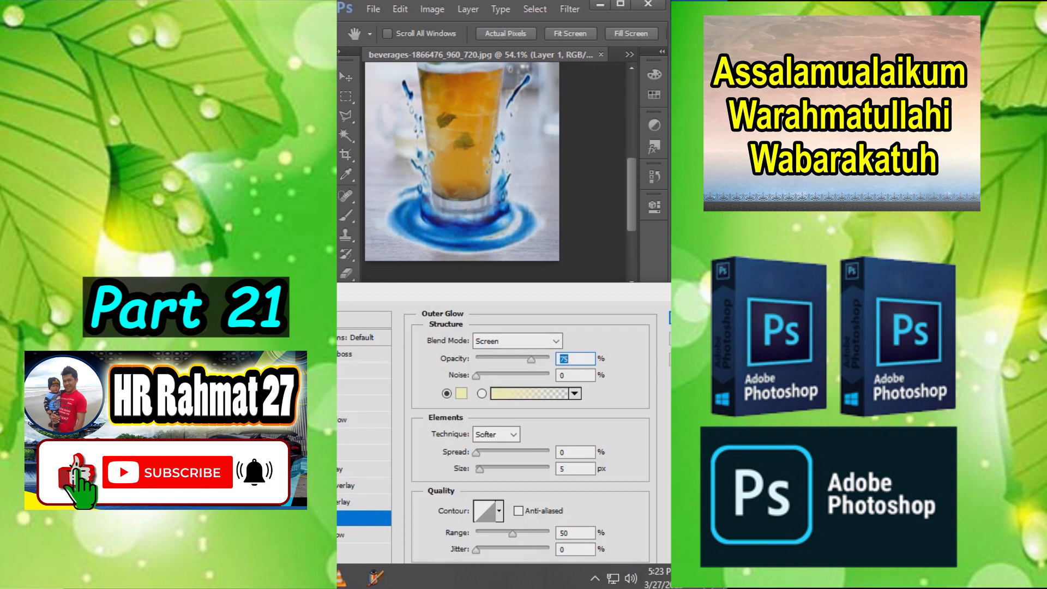
{"action": "left_click_drag", "start_coordinate": [480, 470], "coordinate": [496, 469]}
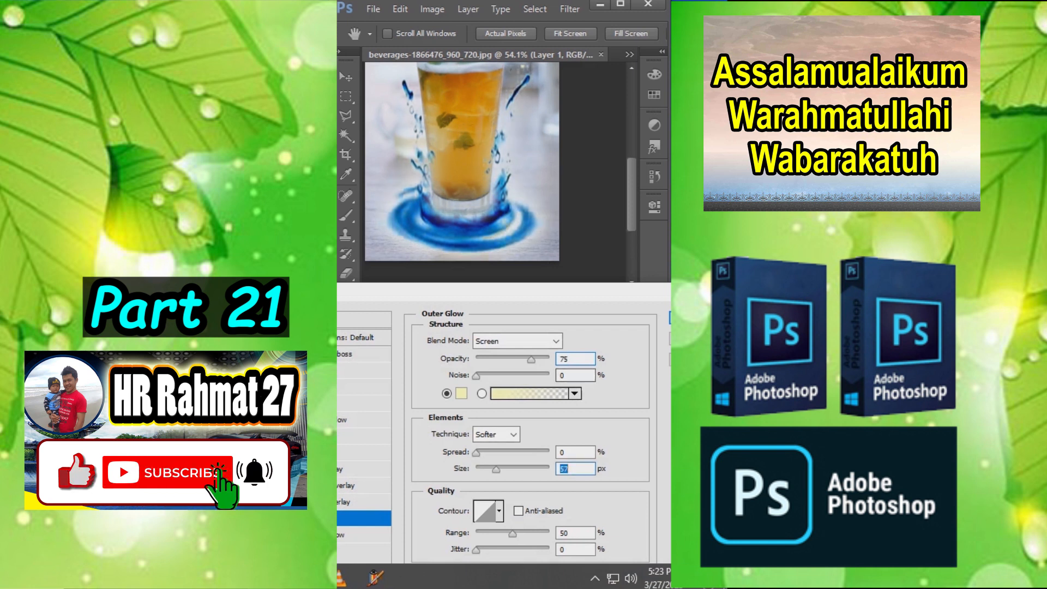
{"action": "left_click", "coordinate": [670, 318]}
{"action": "key", "text": "ctrl+0"}
{"action": "left_click", "coordinate": [501, 497]}
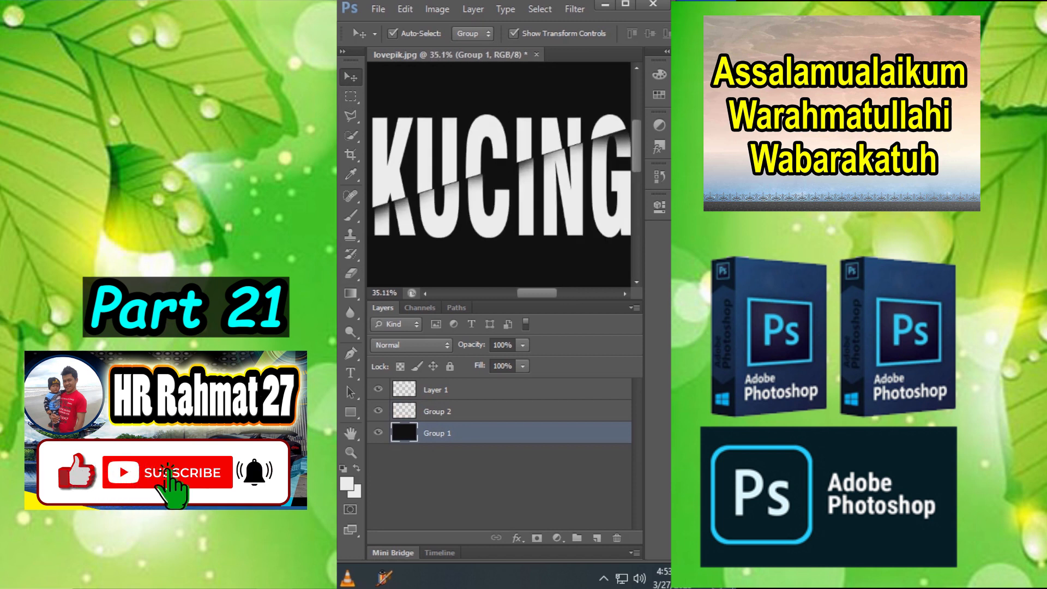
- Stretch the KUCING text to about 109% width and 204% height and reposition it in the middle of the view
{"action": "scroll", "coordinate": [449, 262], "scroll_direction": "down", "scroll_amount": 2}
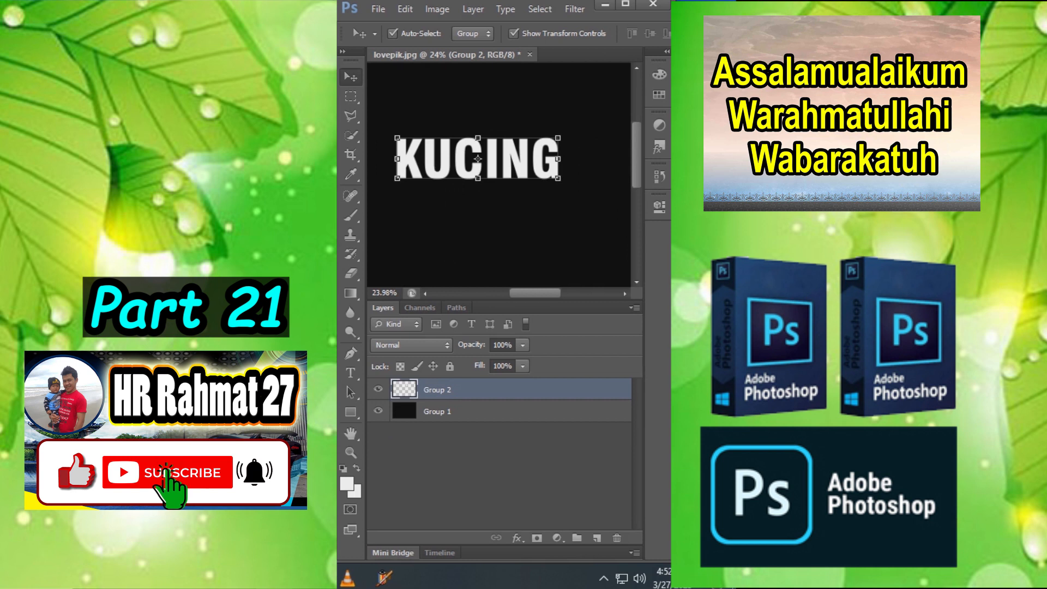
{"action": "scroll", "coordinate": [484, 234], "scroll_direction": "down", "scroll_amount": 2}
{"action": "scroll", "coordinate": [524, 174], "scroll_direction": "up", "scroll_amount": 3}
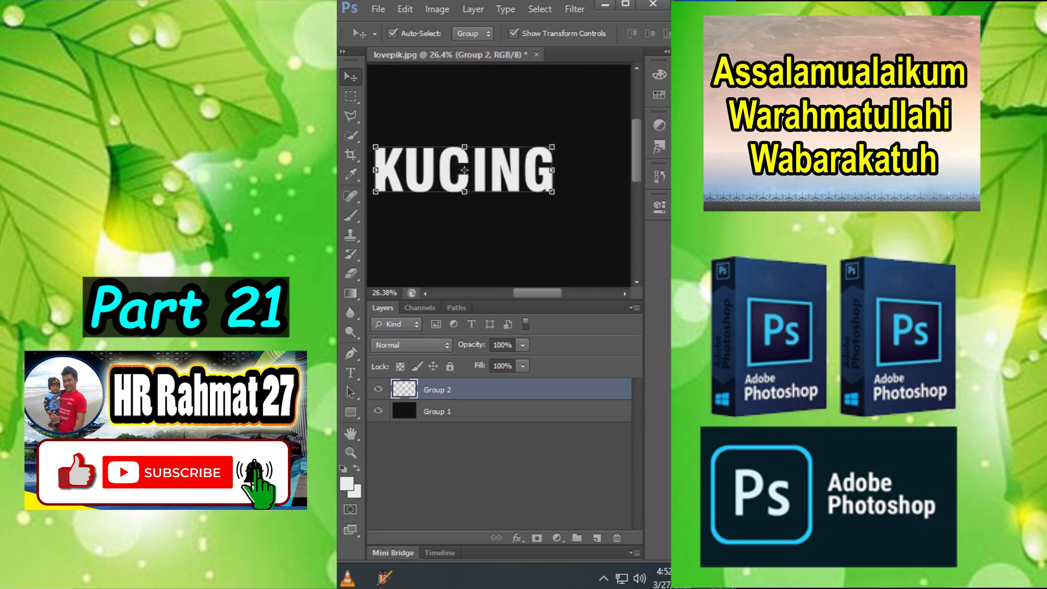
{"action": "left_click_drag", "start_coordinate": [552, 147], "coordinate": [569, 143]}
{"action": "left_click_drag", "start_coordinate": [472, 143], "coordinate": [517, 151]}
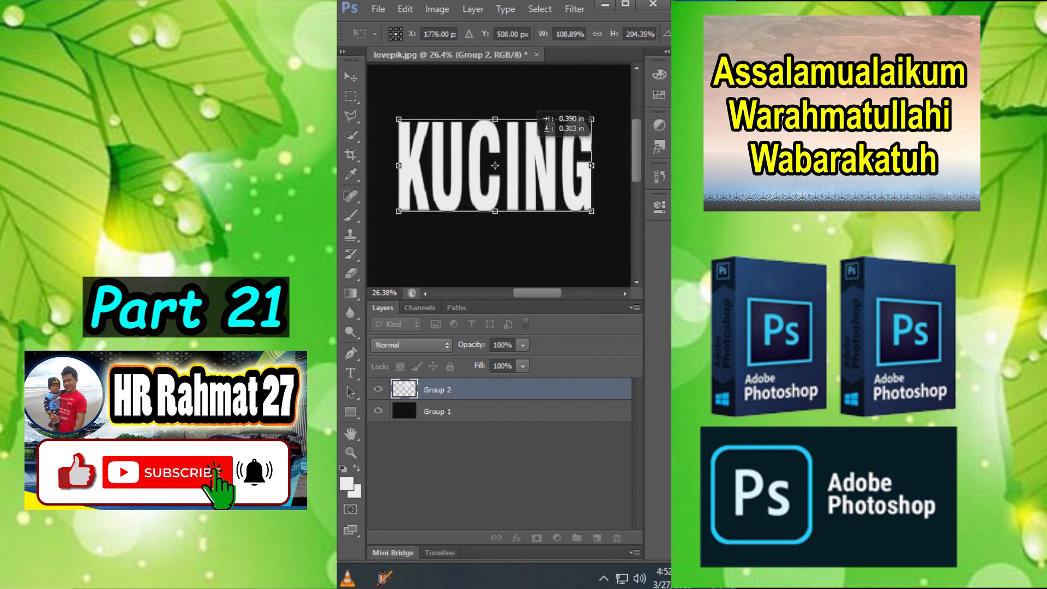
{"action": "key", "text": "Return"}
- Outline the upper part of the KUCING text with a slanted Polygonal Lasso selection and cut it to a new layer
{"action": "left_click", "coordinate": [350, 116]}
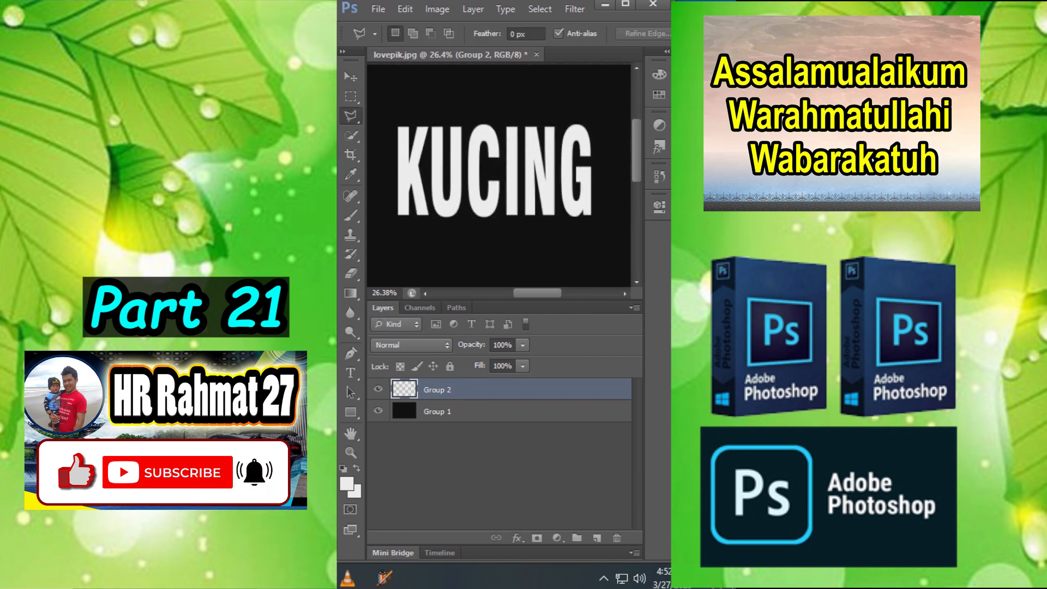
{"action": "left_click", "coordinate": [431, 128]}
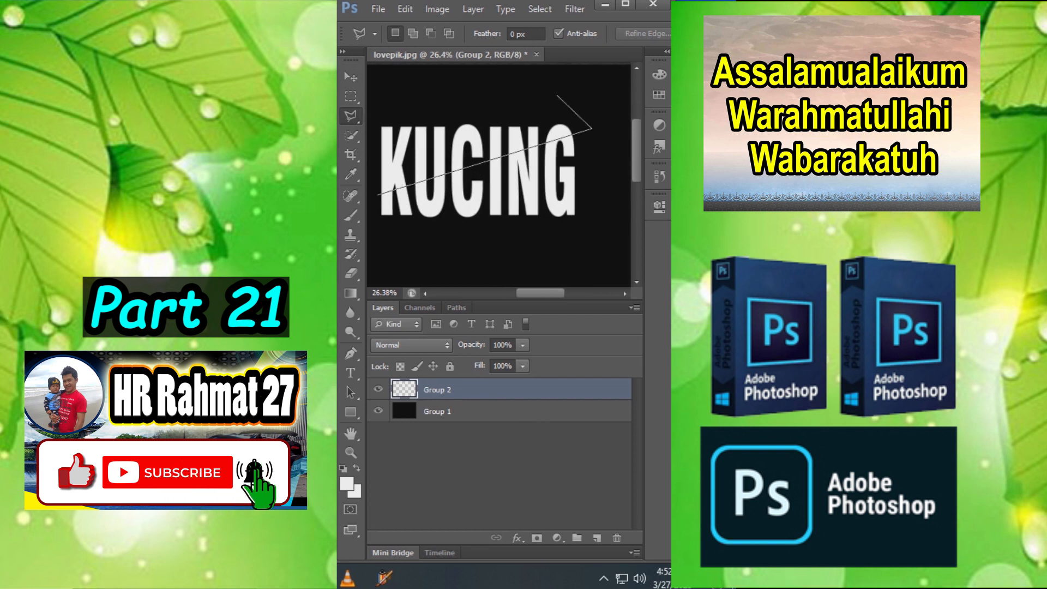
{"action": "left_click", "coordinate": [539, 95]}
{"action": "left_click", "coordinate": [377, 193]}
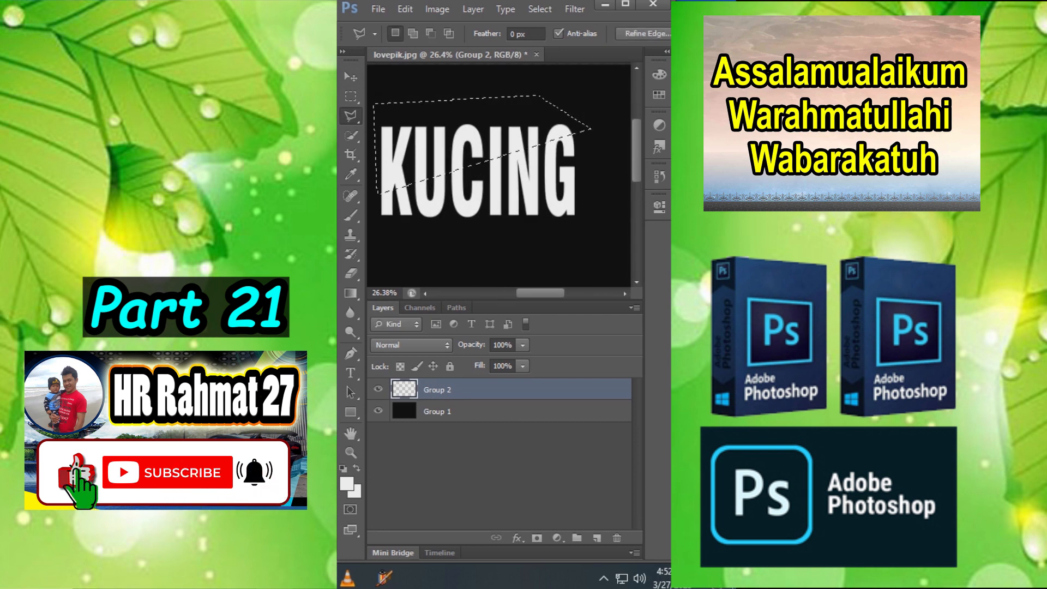
{"action": "right_click", "coordinate": [427, 131]}
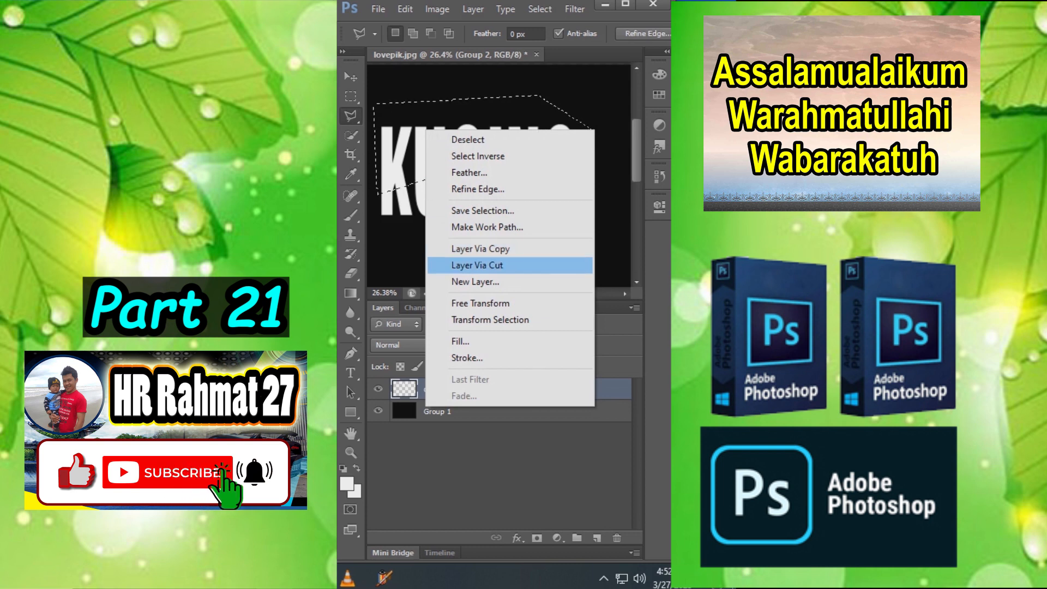
{"action": "left_click", "coordinate": [478, 265]}
- Nudge the cut upper slice of the KUCING text slightly to the left to open a thin gap along the cut
{"action": "key", "text": "v"}
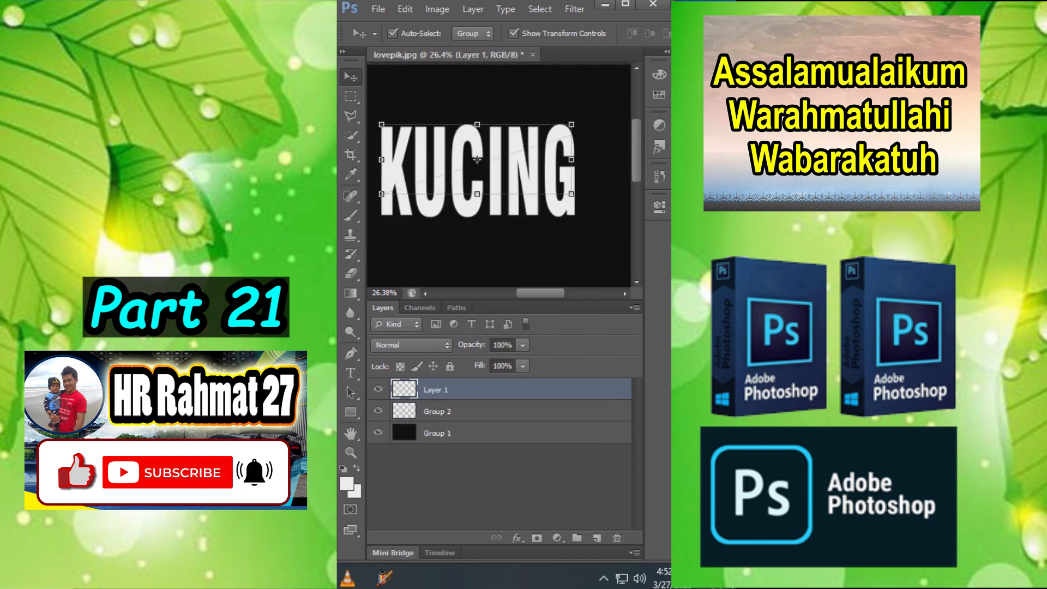
{"action": "key", "text": "shift+Left"}
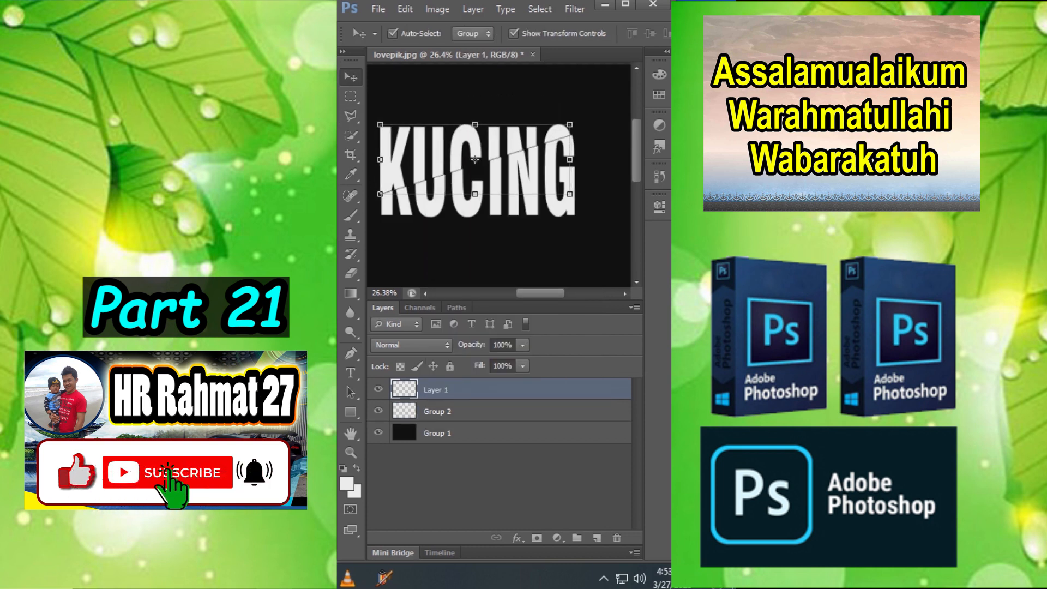
{"action": "key", "text": "ctrl+t"}
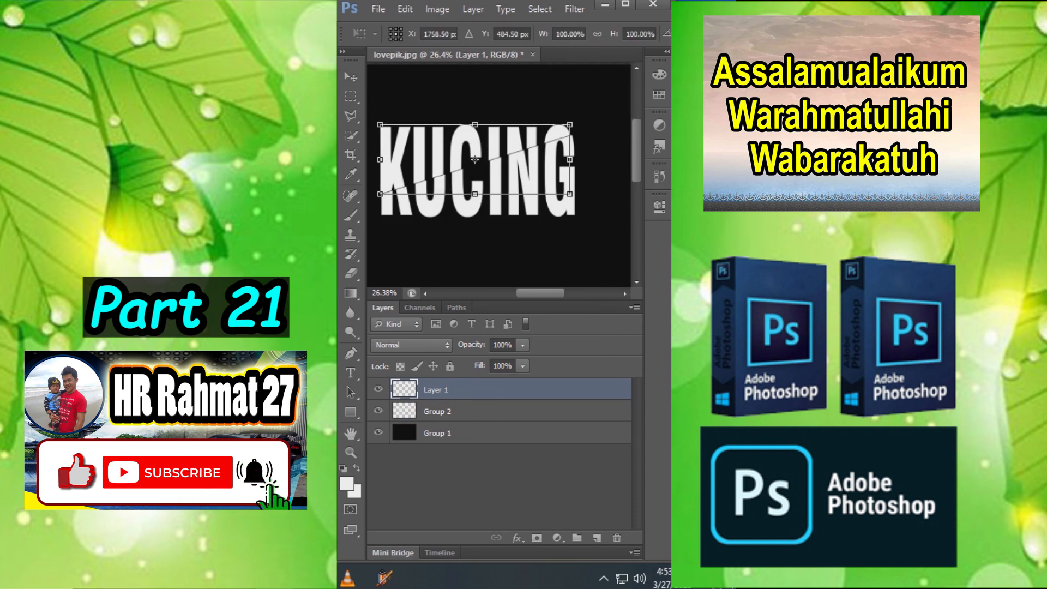
{"action": "key", "text": "Return"}
- Shade the cut edge of the lower KUCING text on Group 2 by erasing along it with the Eraser at size 175
{"action": "left_click", "coordinate": [438, 412]}
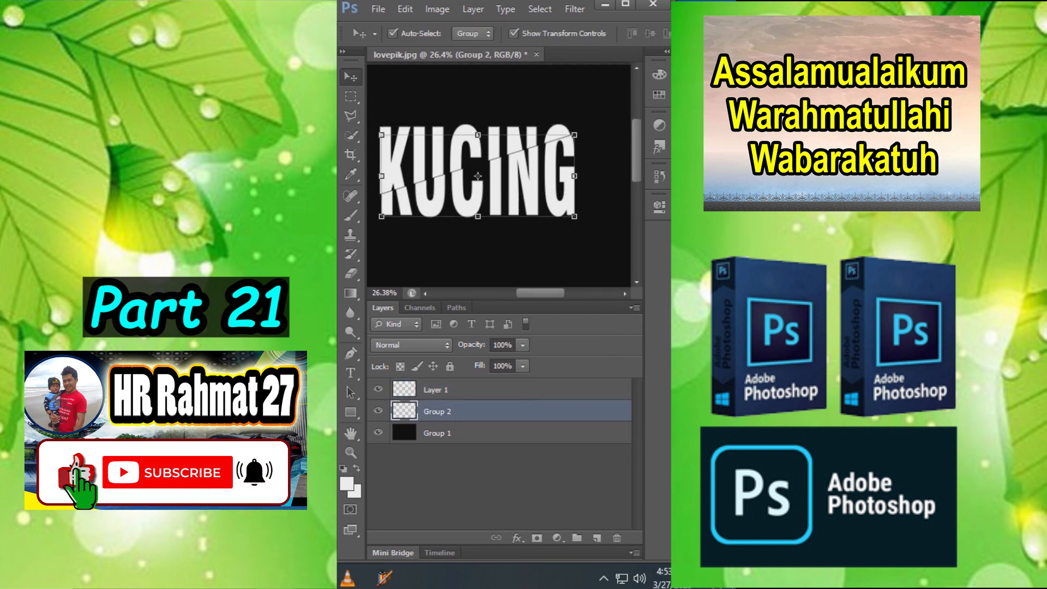
{"action": "left_click", "coordinate": [351, 273]}
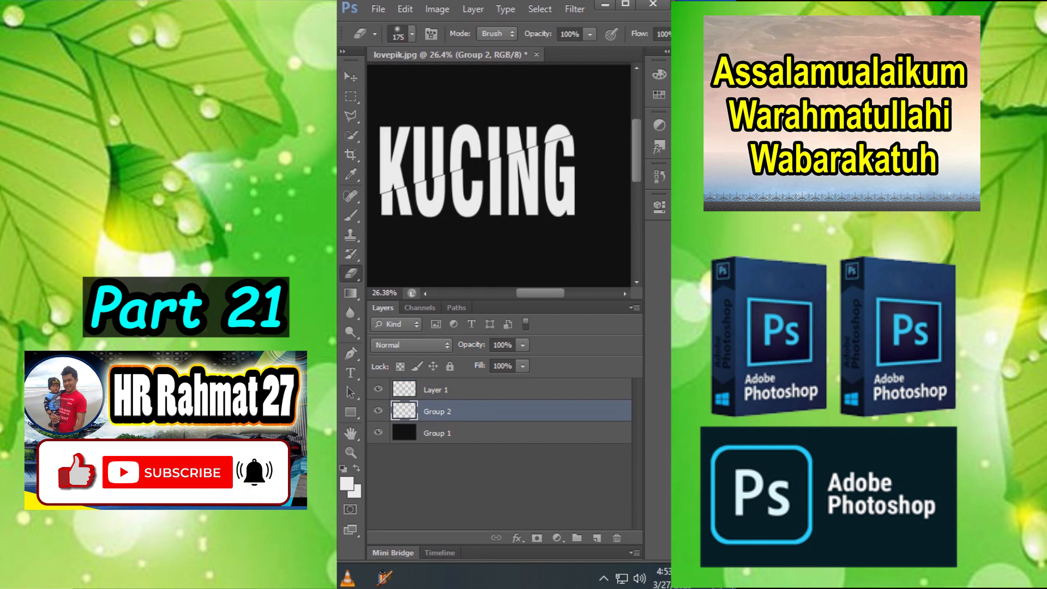
{"action": "left_click_drag", "start_coordinate": [470, 166], "coordinate": [381, 194]}
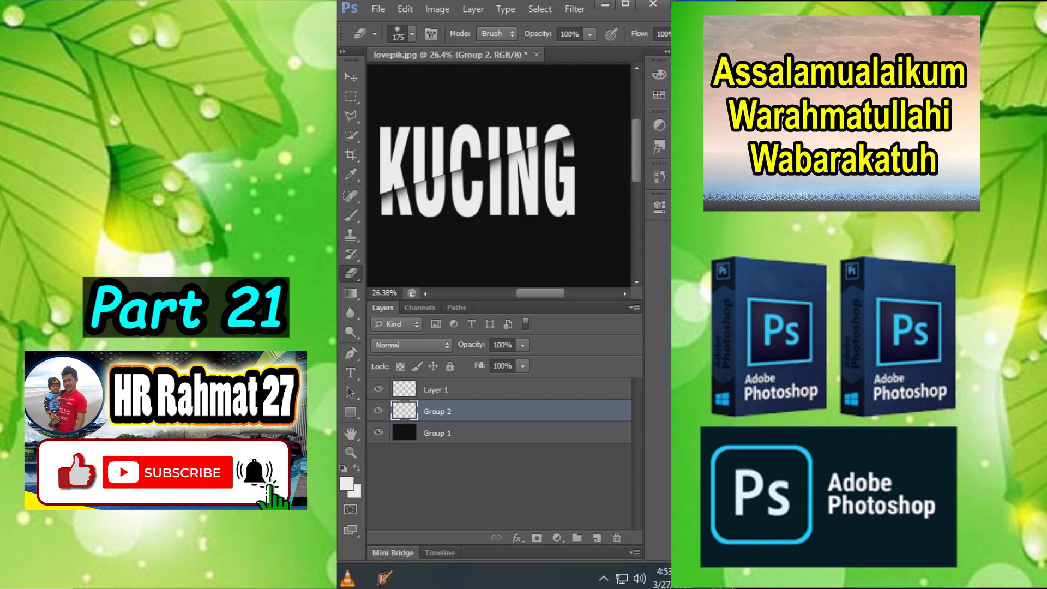
{"action": "left_click", "coordinate": [351, 77]}
{"action": "left_click", "coordinate": [417, 96]}
{"action": "scroll", "coordinate": [418, 96], "scroll_direction": "down", "scroll_amount": 1}
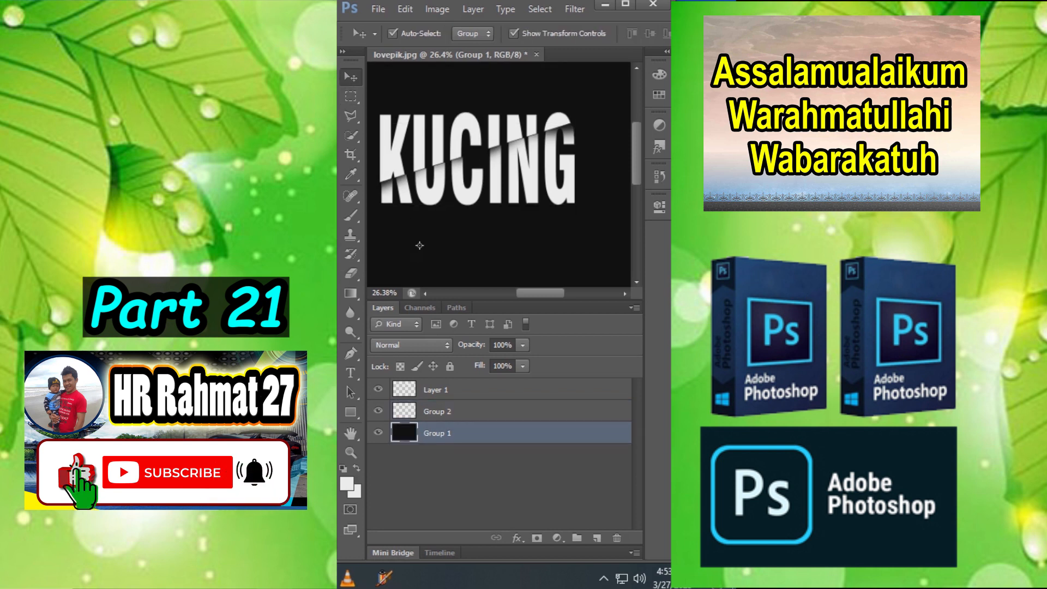
{"action": "scroll", "coordinate": [419, 245], "scroll_direction": "up", "scroll_amount": 1}
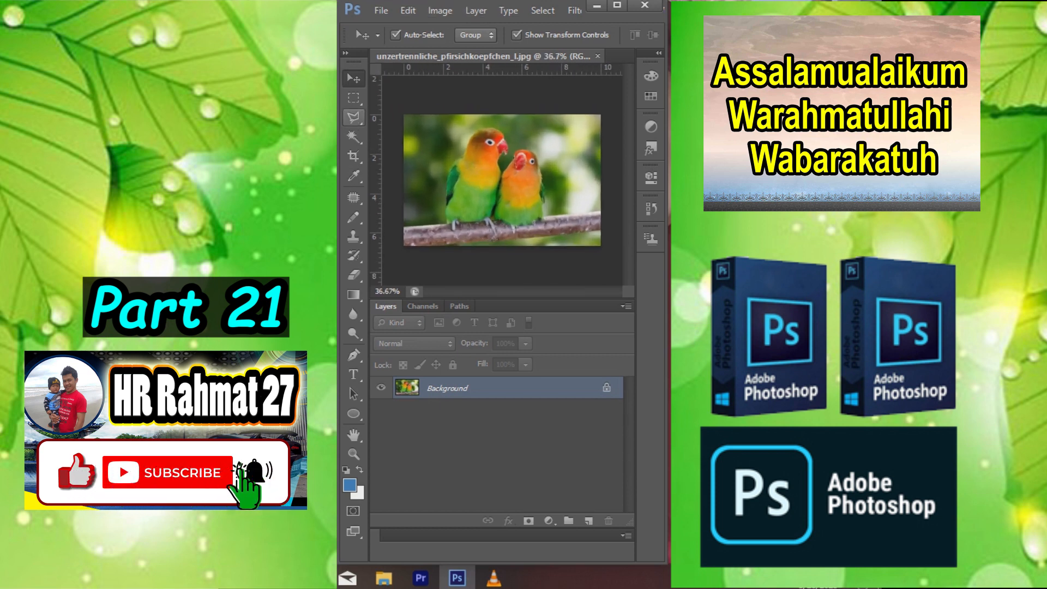
- Select a diagonal band across the two parrots with the Polygonal Lasso and cut it to a new layer
{"action": "left_click", "coordinate": [354, 117]}
{"action": "left_click", "coordinate": [433, 129]}
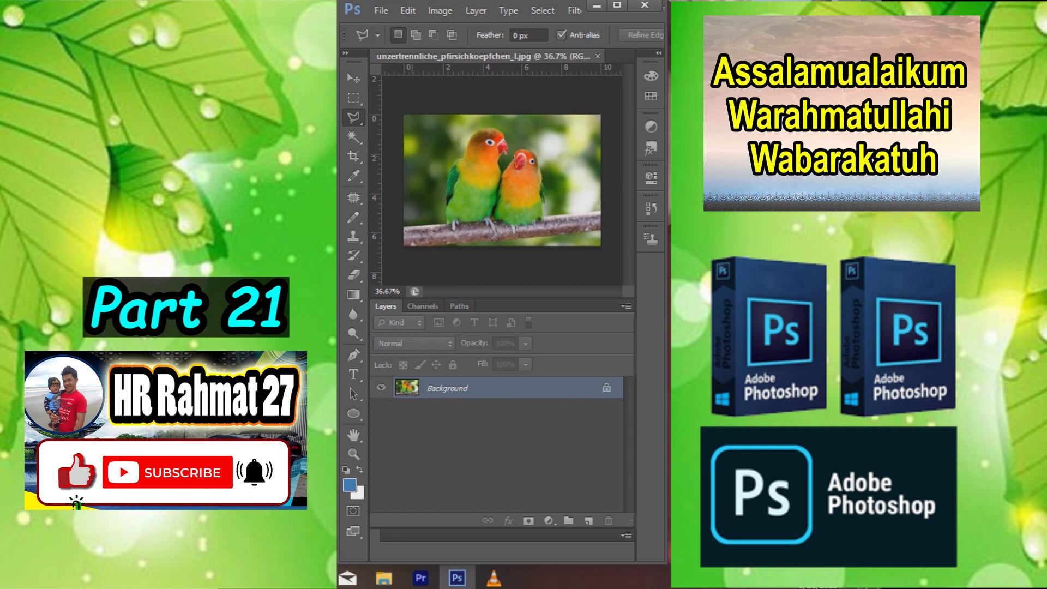
{"action": "scroll", "coordinate": [395, 205], "scroll_direction": "down", "scroll_amount": 2}
{"action": "left_click", "coordinate": [401, 211]}
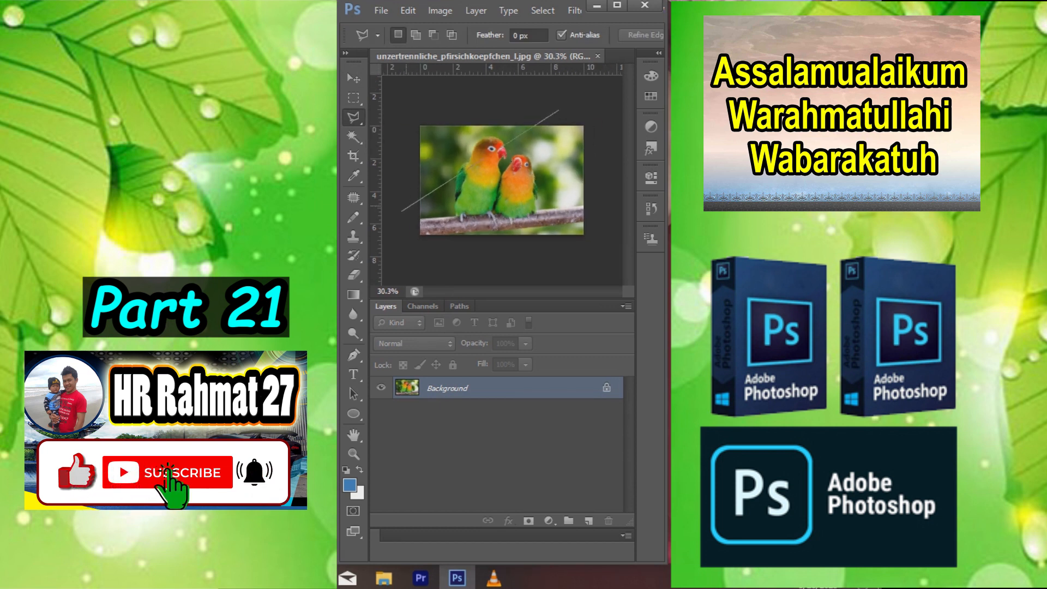
{"action": "left_click", "coordinate": [595, 103]}
{"action": "left_click", "coordinate": [610, 144]}
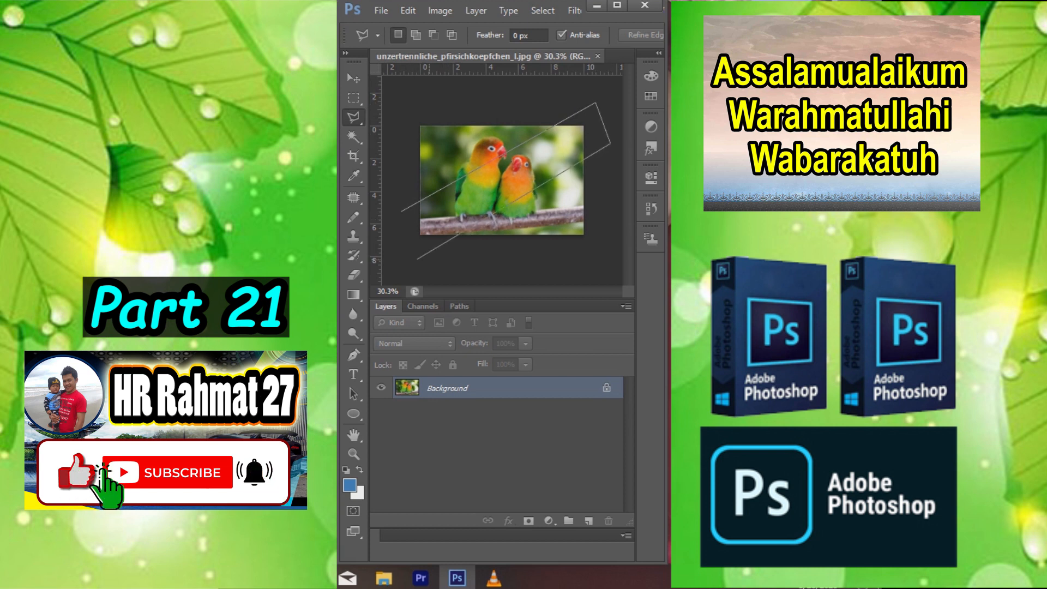
{"action": "left_click", "coordinate": [414, 262]}
{"action": "left_click", "coordinate": [402, 211]}
{"action": "scroll", "coordinate": [554, 179], "scroll_direction": "up", "scroll_amount": 5}
{"action": "scroll", "coordinate": [515, 185], "scroll_direction": "down", "scroll_amount": 2}
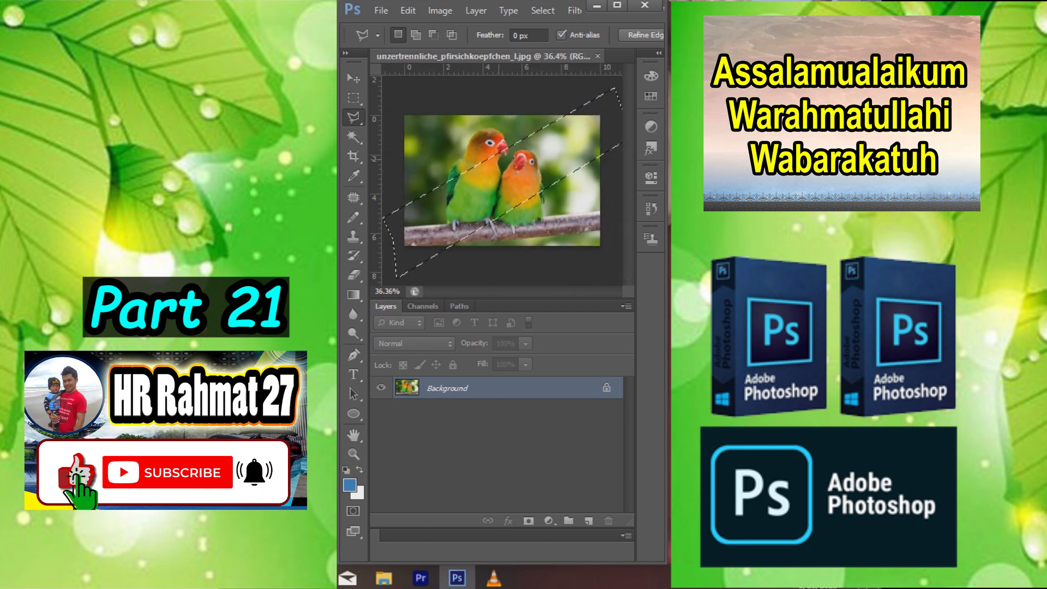
{"action": "right_click", "coordinate": [499, 162]}
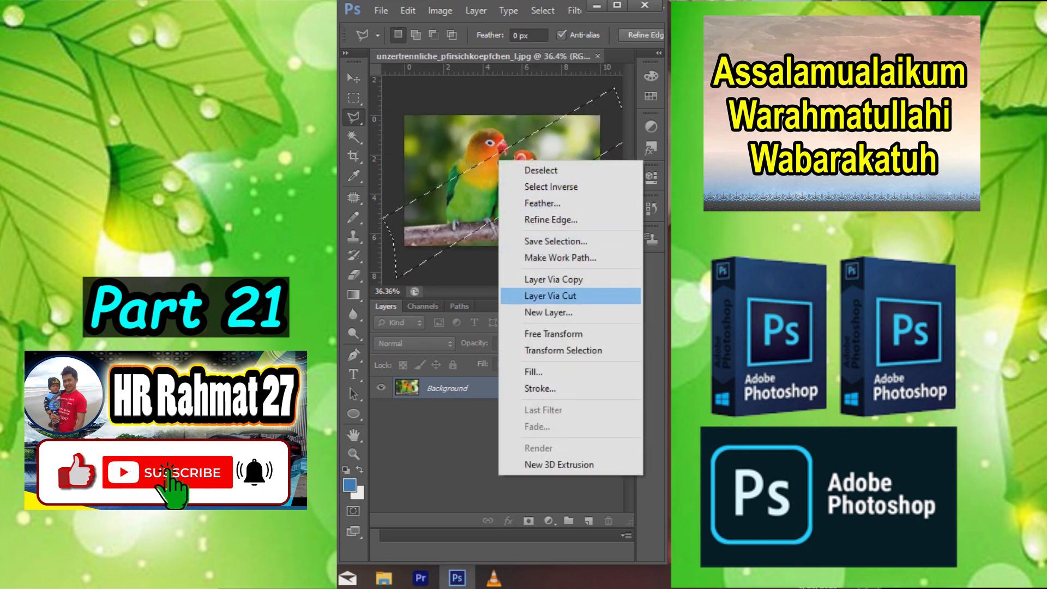
{"action": "left_click", "coordinate": [551, 296]}
- Turn the diagonal band on Layer 1 black and white using Hue/Saturation with saturation -100
{"action": "left_click", "coordinate": [440, 10]}
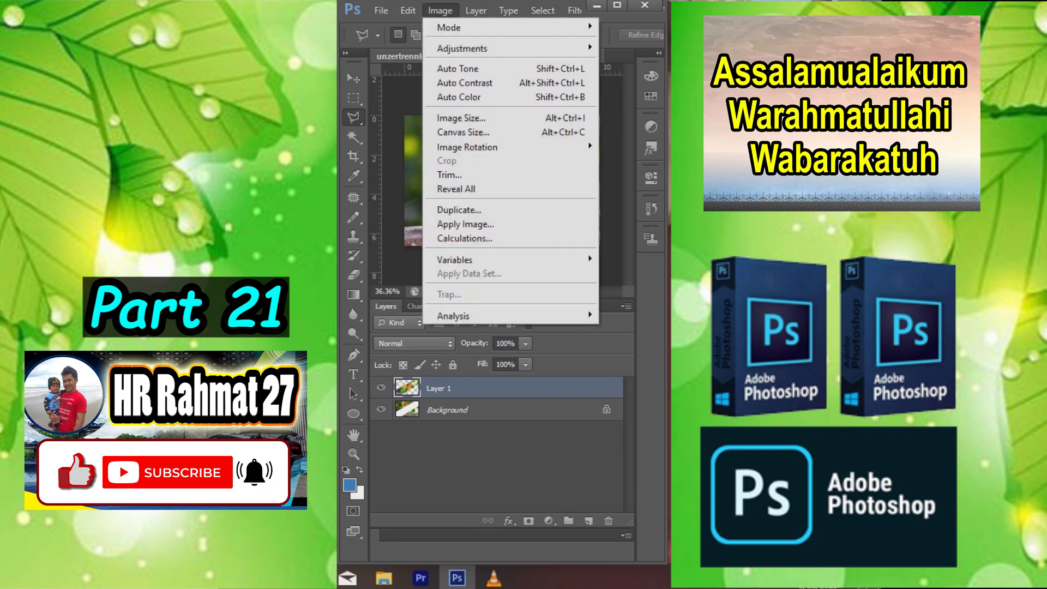
{"action": "mouse_move", "coordinate": [462, 48]}
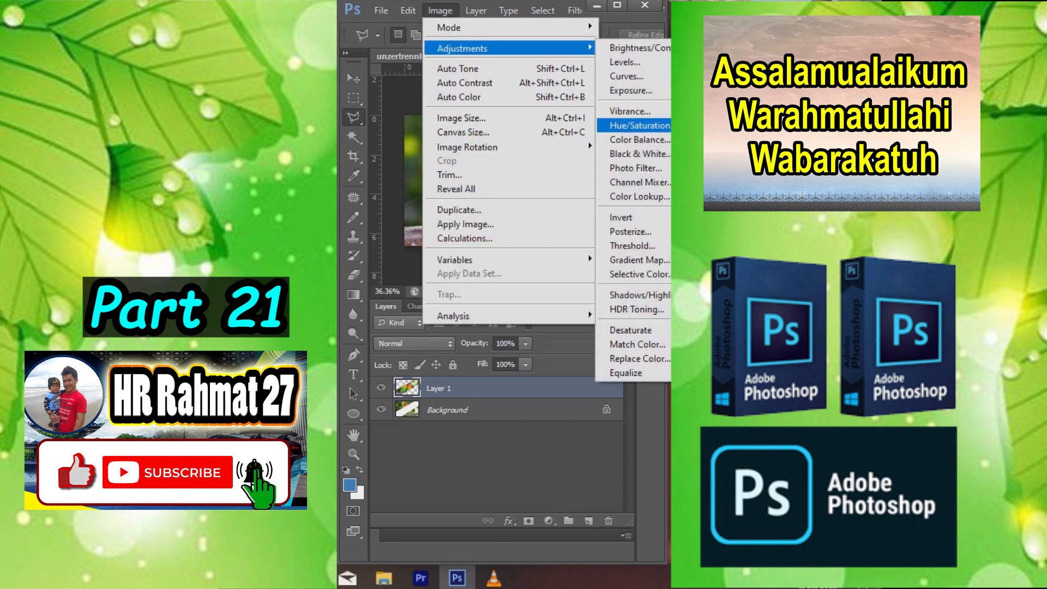
{"action": "left_click", "coordinate": [632, 125]}
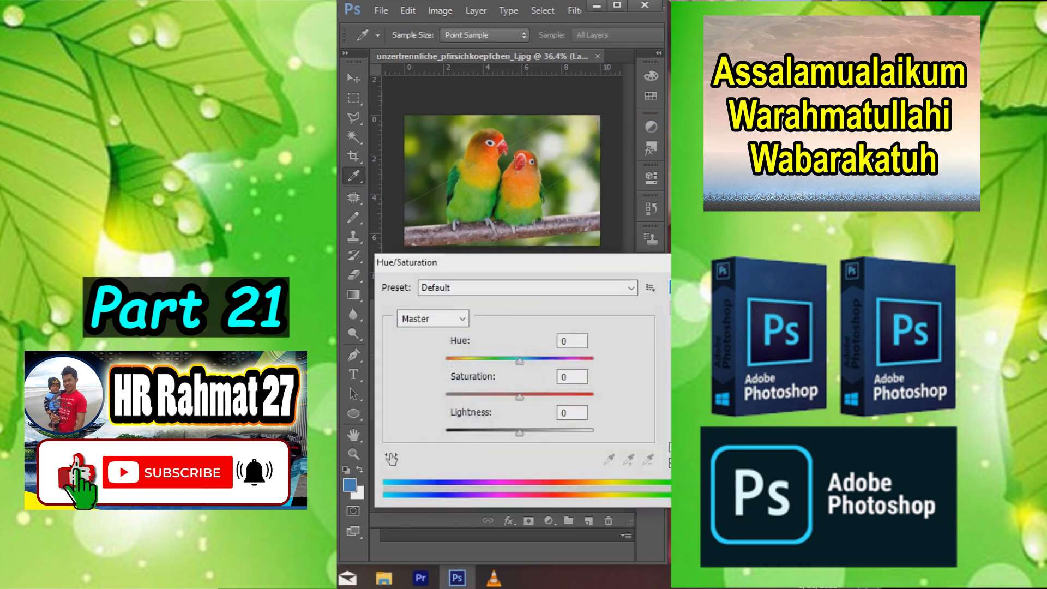
{"action": "left_click_drag", "start_coordinate": [524, 262], "coordinate": [495, 224]}
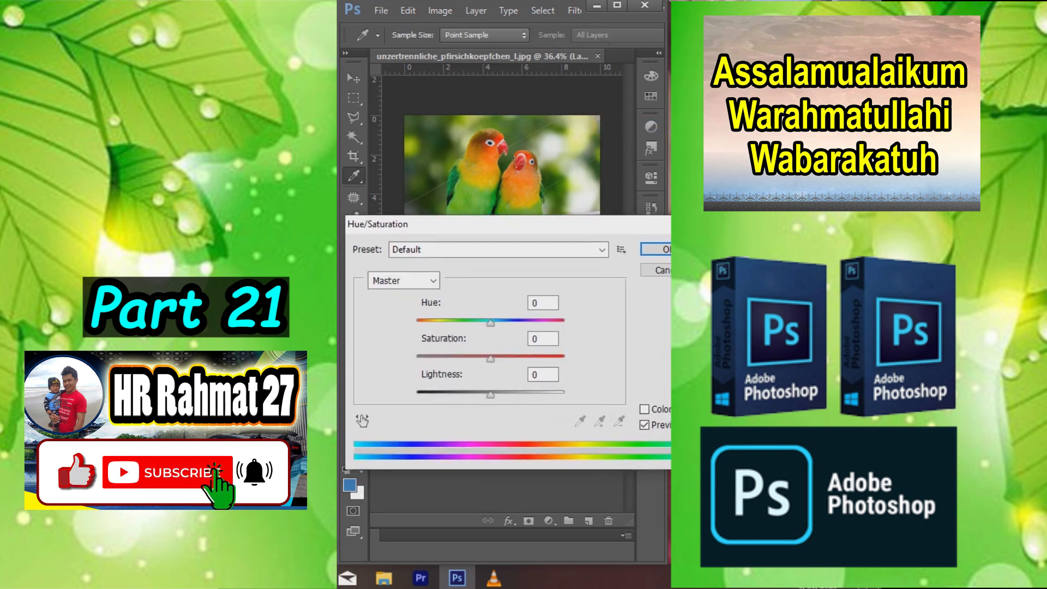
{"action": "left_click_drag", "start_coordinate": [490, 359], "coordinate": [420, 359]}
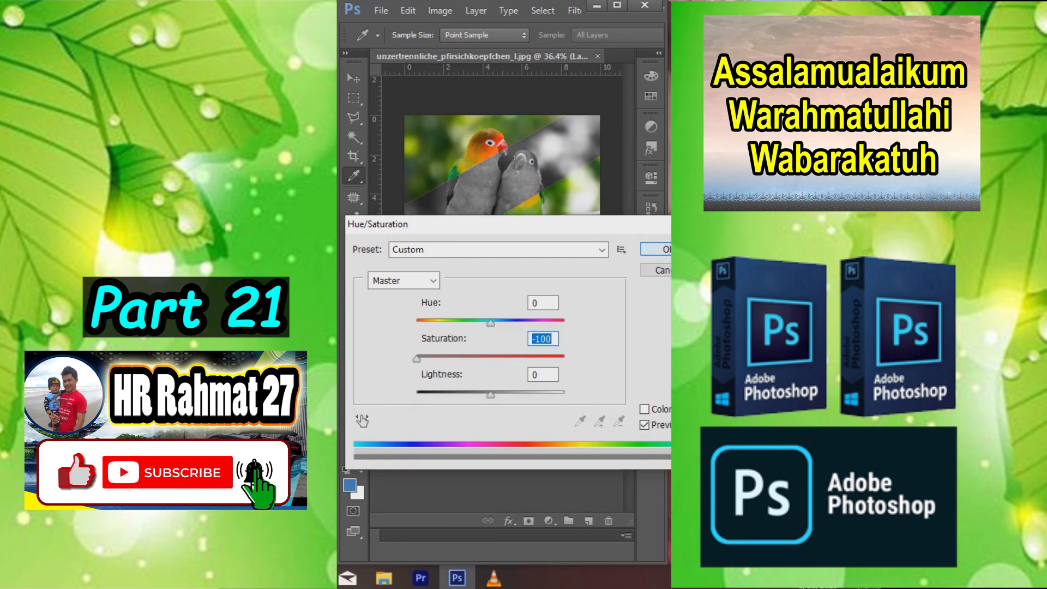
{"action": "key", "text": "Return"}
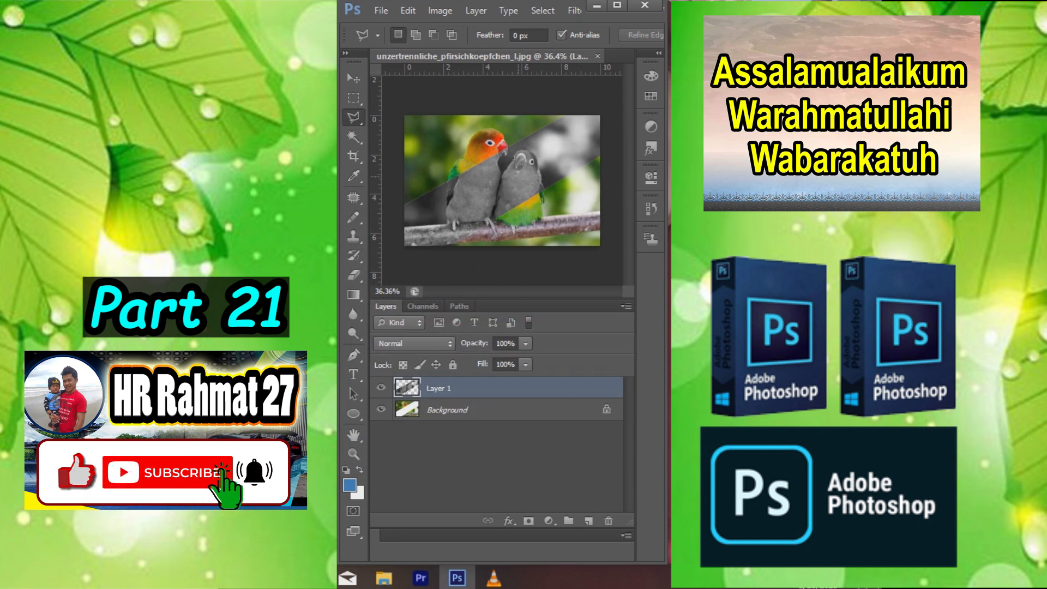
{"action": "scroll", "coordinate": [483, 167], "scroll_direction": "up", "scroll_amount": 4}
{"action": "key", "text": "v"}
{"action": "scroll", "coordinate": [513, 127], "scroll_direction": "up", "scroll_amount": 2}
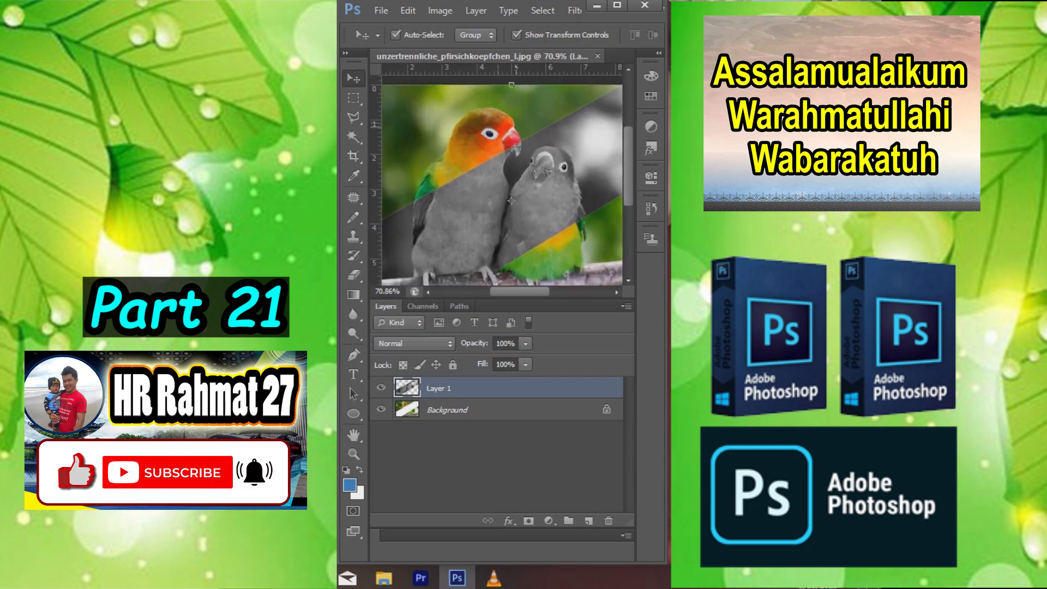
{"action": "scroll", "coordinate": [512, 208], "scroll_direction": "down", "scroll_amount": 3}
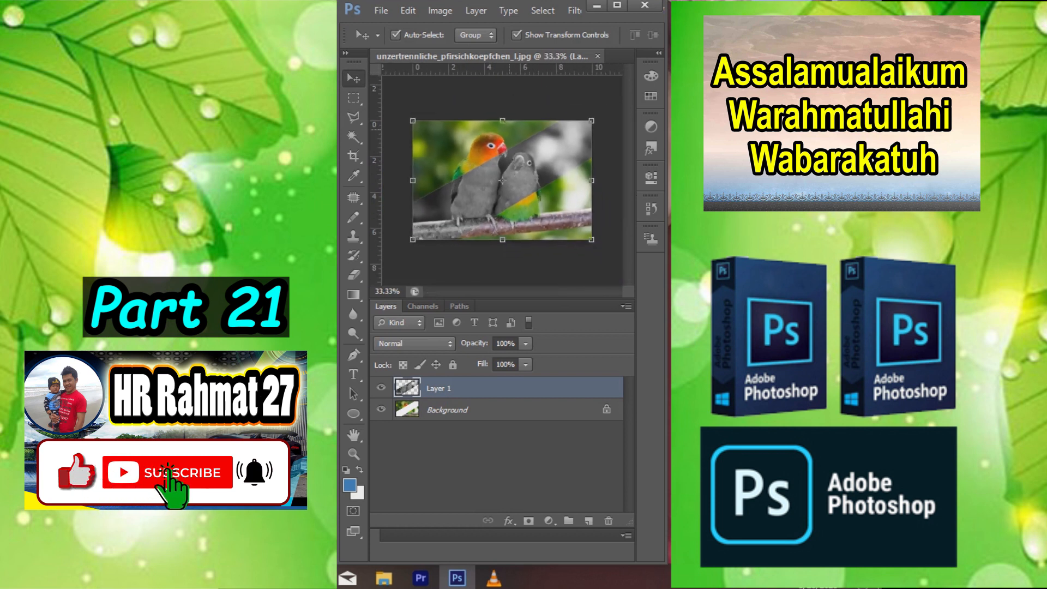